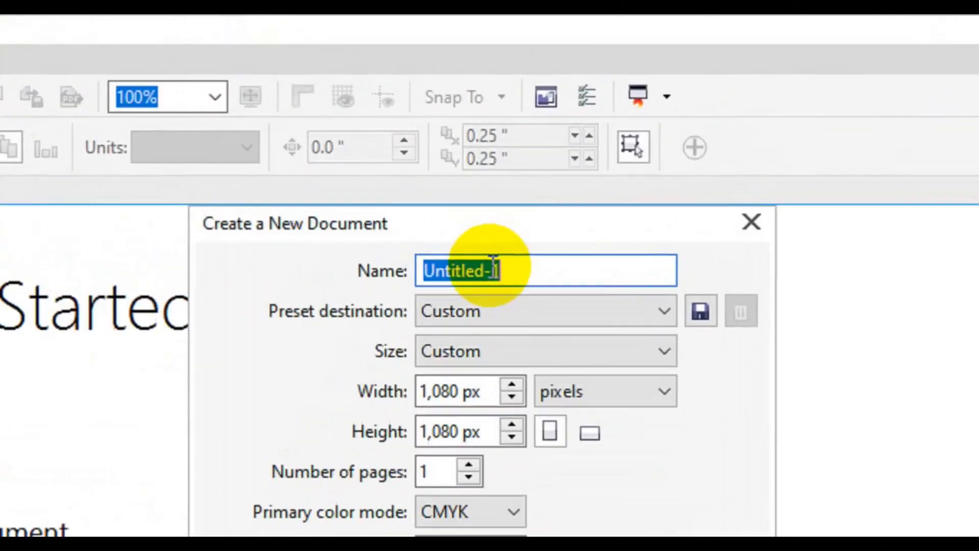
Create a new document named "Creative Facebook Timeline" with a width of 851 px and a height of 315 px.
{"action": "key", "text": "BackSpace"}
{"action": "type", "text": "Creative Facebook Timeline"}
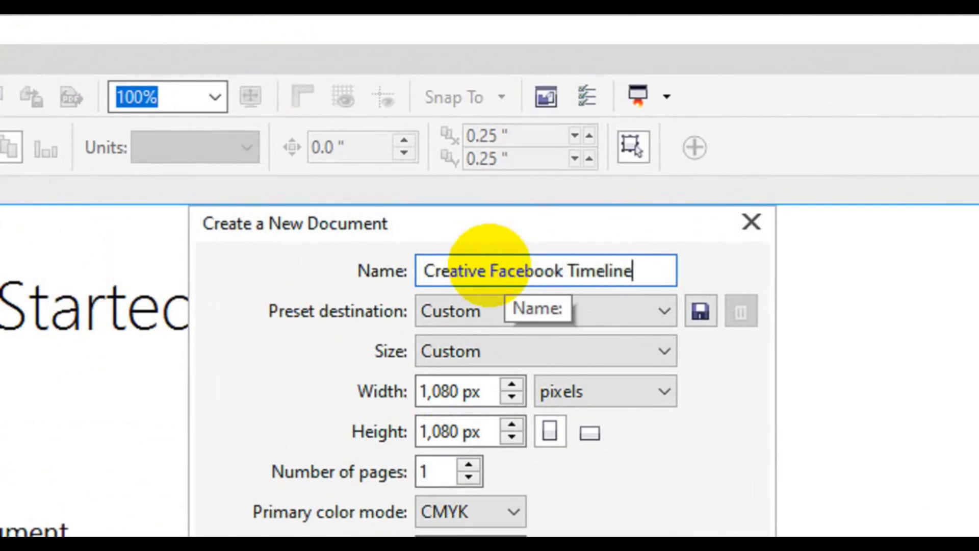
{"action": "left_click", "coordinate": [461, 393]}
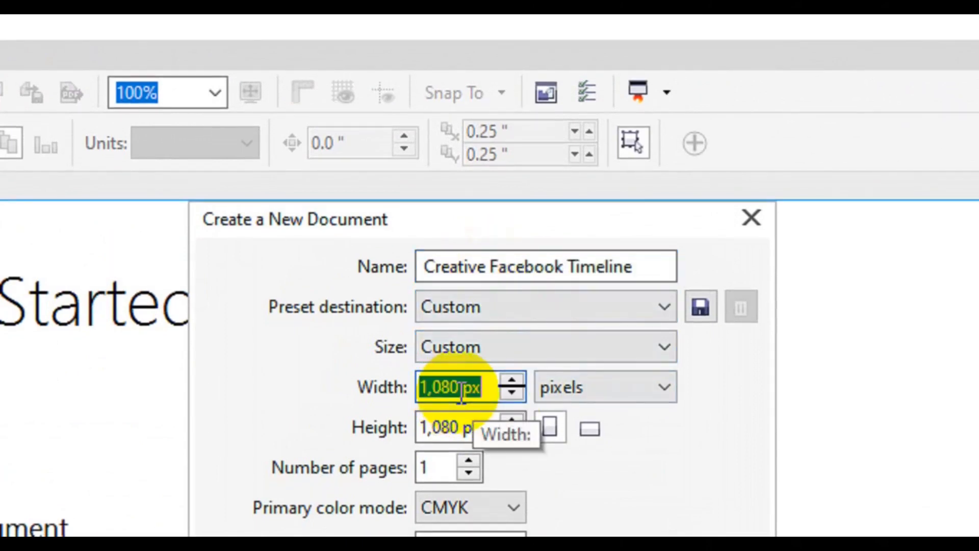
{"action": "type", "text": "851"}
{"action": "left_click", "coordinate": [449, 408]}
{"action": "type", "text": "315"}
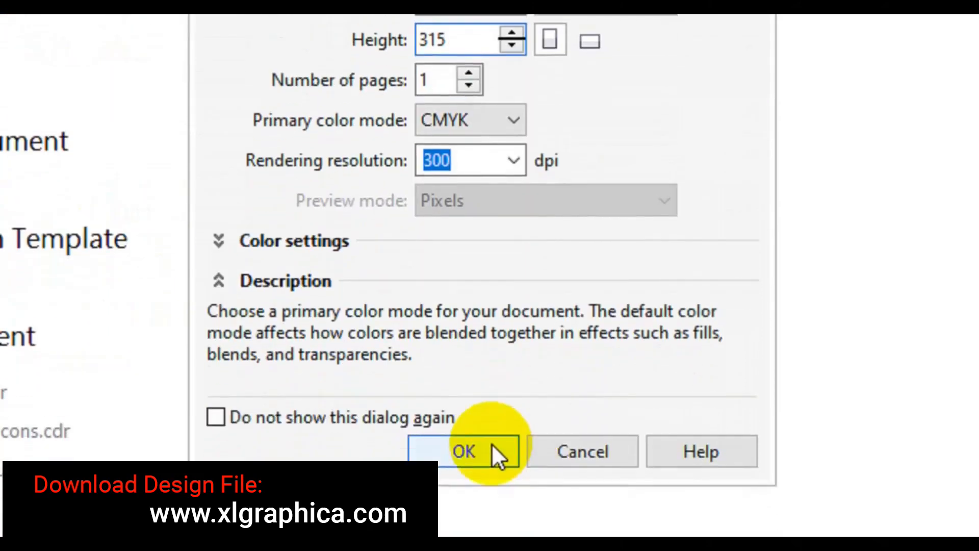
{"action": "left_click", "coordinate": [491, 449]}
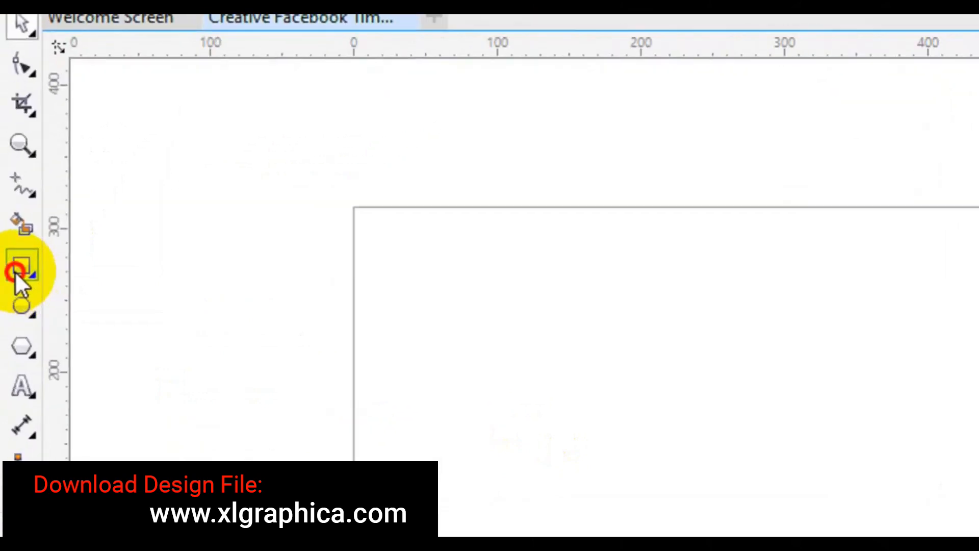
Add a page-sized rectangle and draw a second rectangle about 461 by 180 px overlapping the page's upper left area.
{"action": "double_click", "coordinate": [14, 271]}
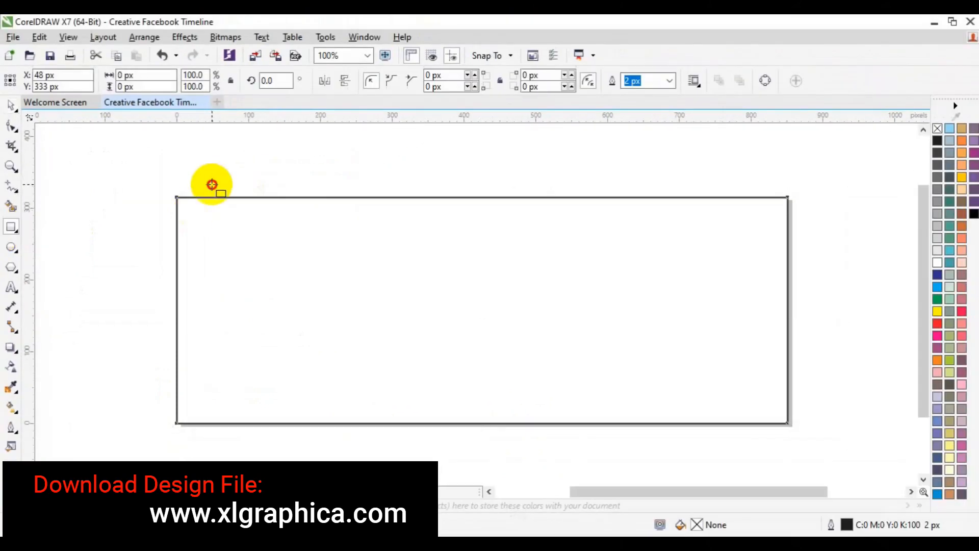
{"action": "left_click_drag", "start_coordinate": [213, 184], "coordinate": [543, 313]}
{"action": "key", "text": "space"}
{"action": "left_click", "coordinate": [377, 249]}
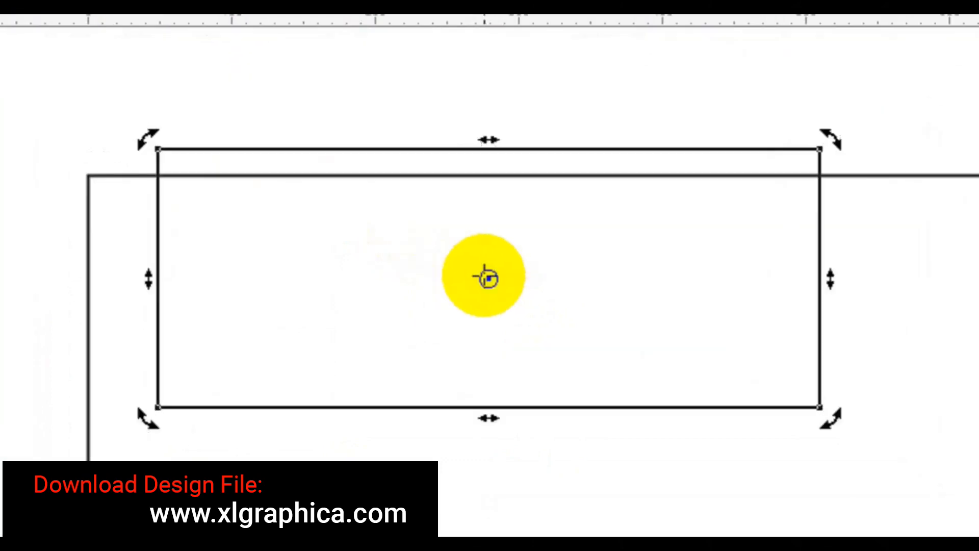
Rotate the smaller rectangle by 45° and mirror it horizontally.
{"action": "left_click", "coordinate": [263, 83]}
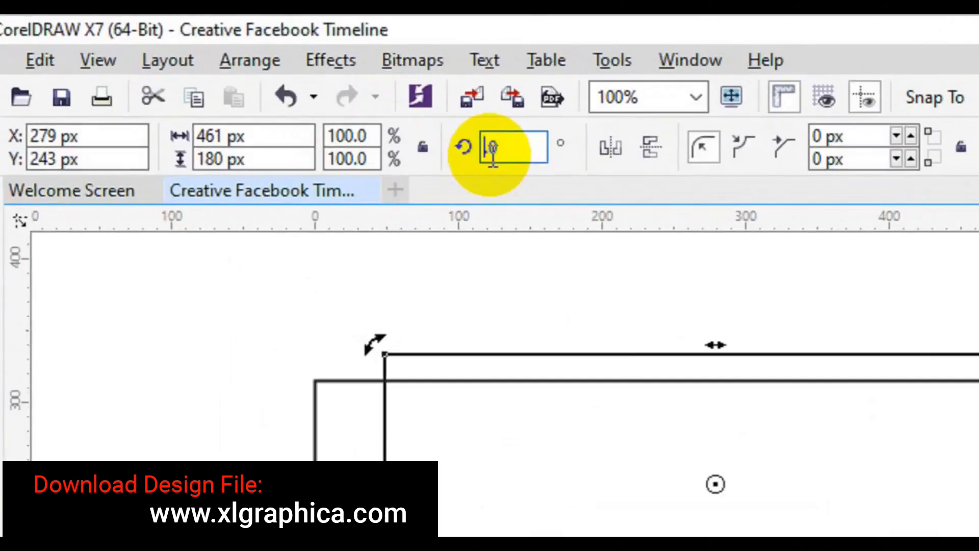
{"action": "type", "text": "45"}
{"action": "key", "text": "Return"}
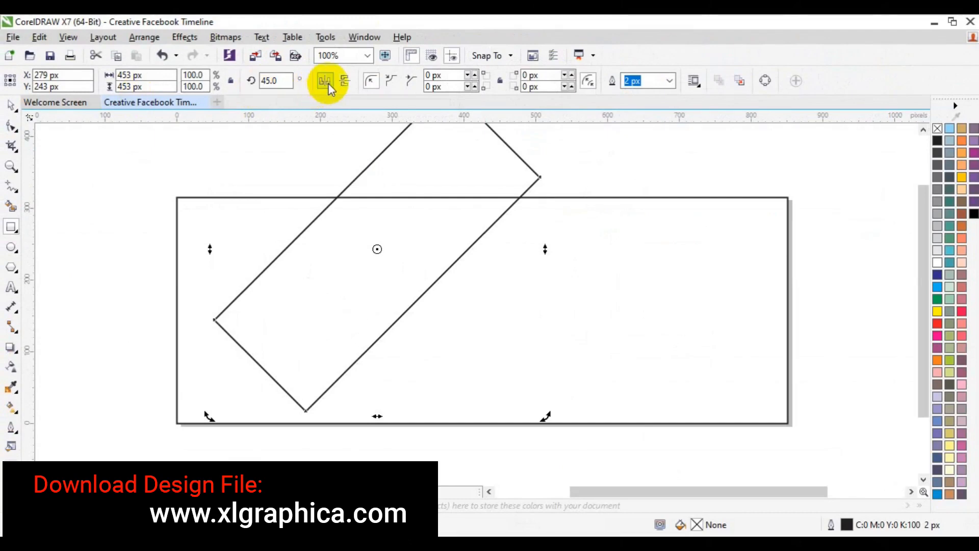
{"action": "left_click", "coordinate": [327, 83]}
Enlarge the diagonal rectangle to about 670 px overall width and position it so its right corner meets the page's bottom edge.
{"action": "left_click", "coordinate": [11, 105]}
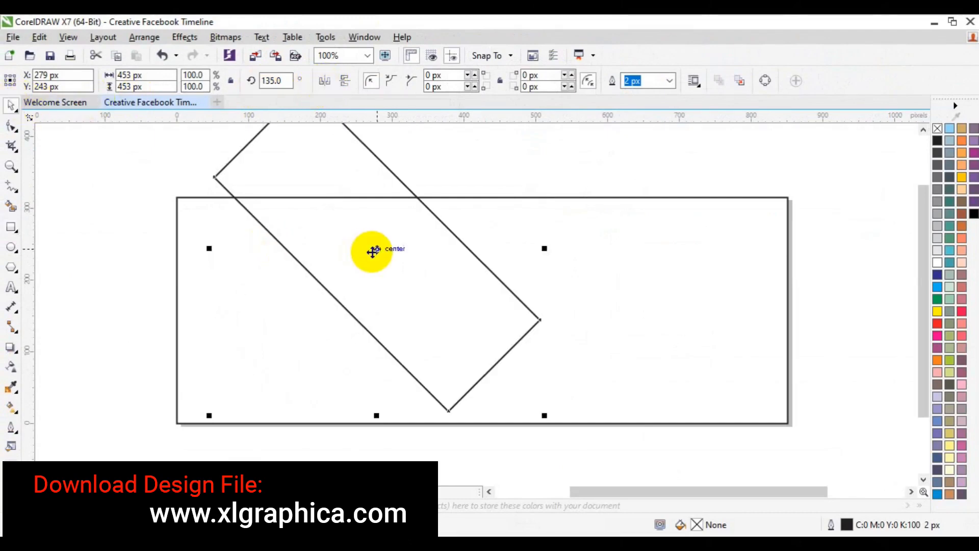
{"action": "left_click_drag", "start_coordinate": [372, 252], "coordinate": [354, 294]}
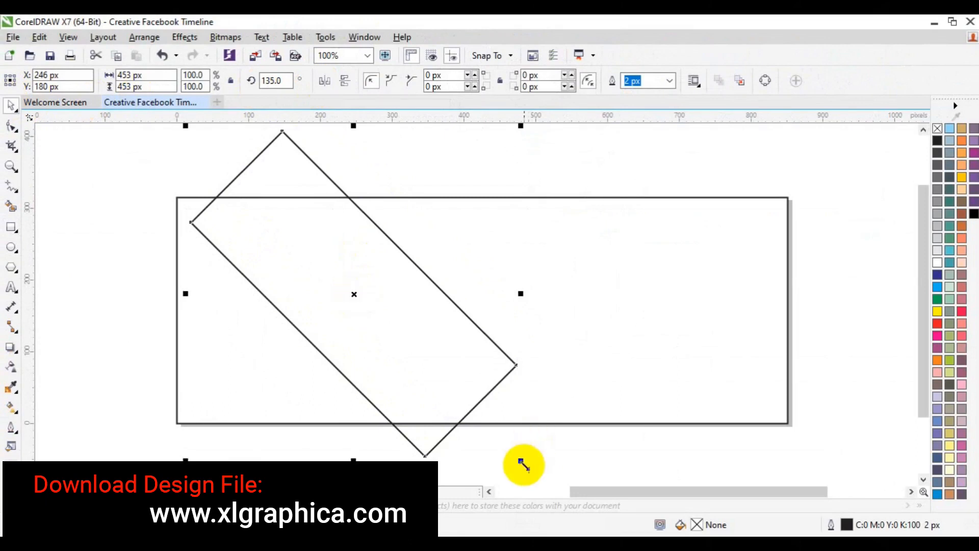
{"action": "left_click_drag", "start_coordinate": [523, 465], "coordinate": [603, 485]}
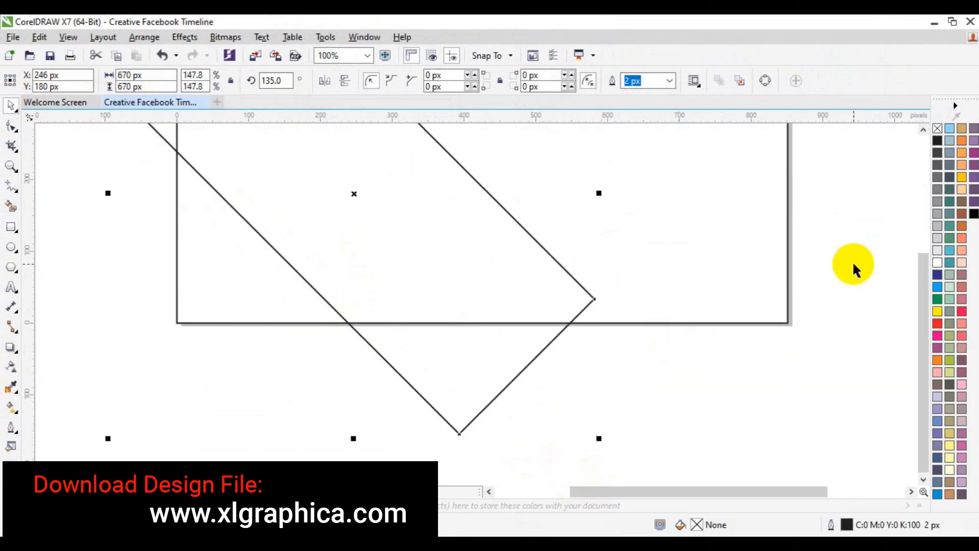
{"action": "left_click", "coordinate": [924, 130]}
{"action": "left_click", "coordinate": [924, 131]}
{"action": "left_click", "coordinate": [924, 130]}
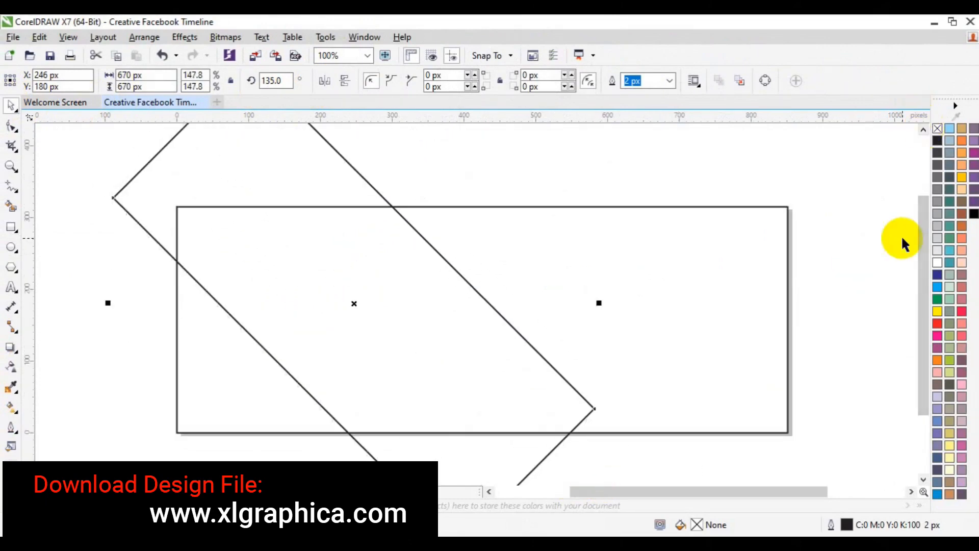
{"action": "left_click_drag", "start_coordinate": [473, 413], "coordinate": [498, 439]}
{"action": "left_click", "coordinate": [606, 181]}
Draw a thin bar about 249 by 17 px, angle it to 135°, and place it outside the diagonal rectangle's upper right edge.
{"action": "left_click", "coordinate": [11, 226]}
{"action": "left_click_drag", "start_coordinate": [262, 232], "coordinate": [442, 245]}
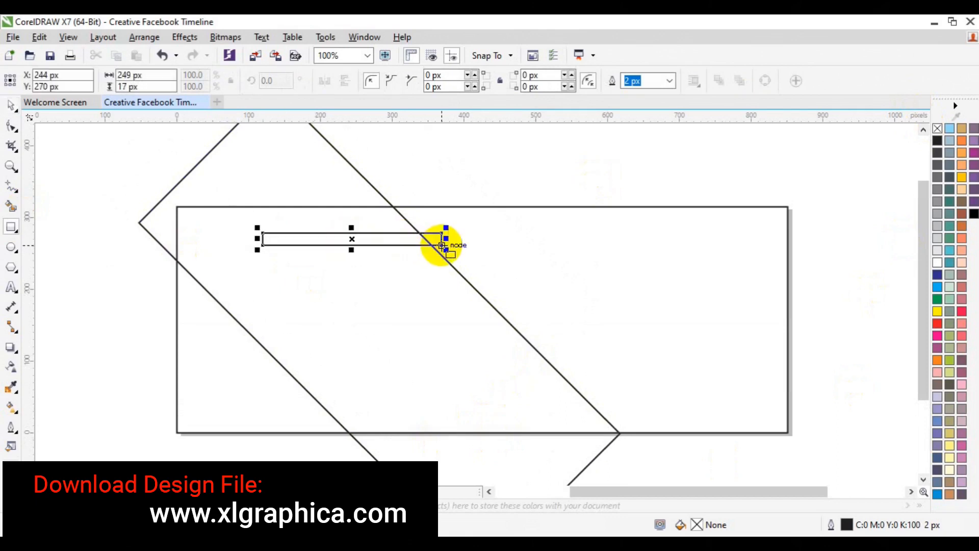
{"action": "left_click", "coordinate": [351, 239]}
{"action": "type", "text": "45"}
{"action": "key", "text": "Return"}
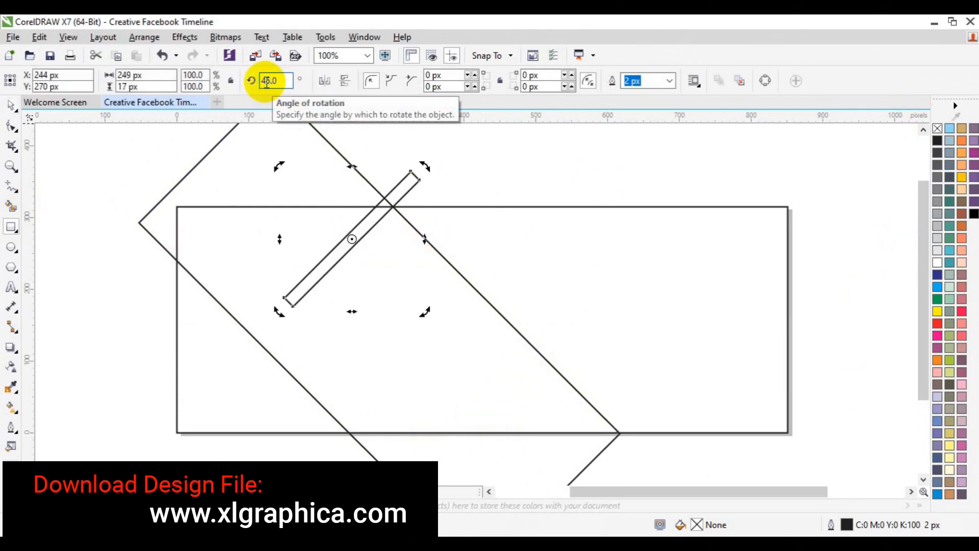
{"action": "type", "text": "135"}
{"action": "key", "text": "Return"}
{"action": "left_click_drag", "start_coordinate": [350, 244], "coordinate": [414, 211]}
{"action": "left_click", "coordinate": [414, 212]}
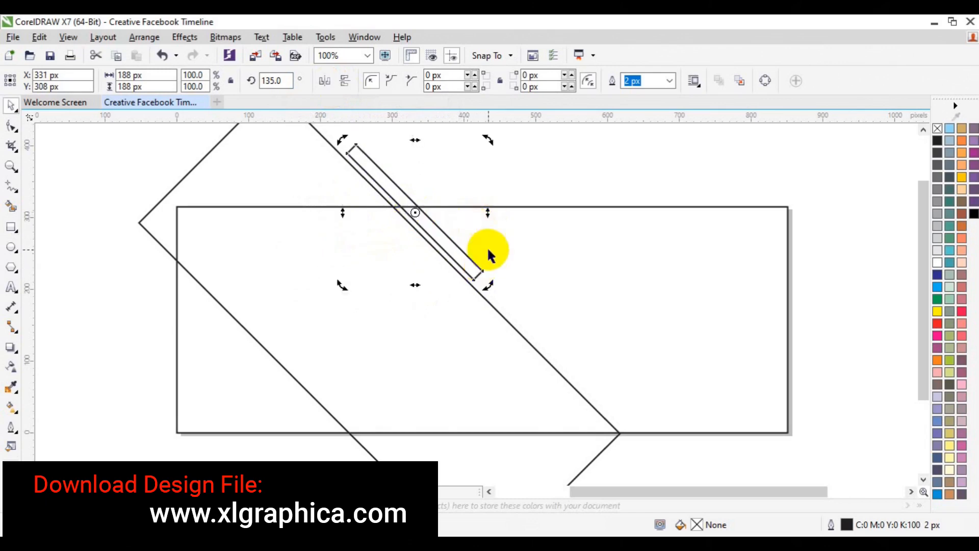
{"action": "key", "text": "F6"}
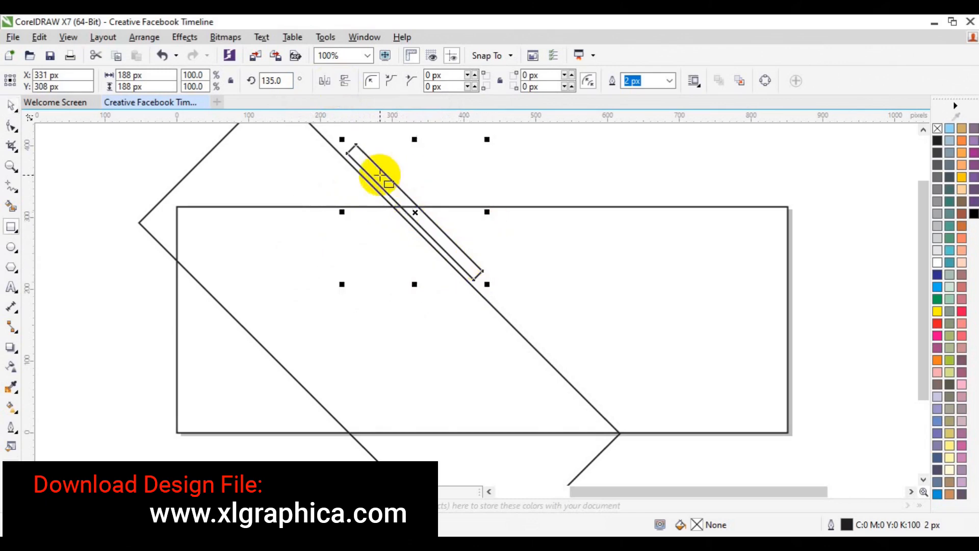
{"action": "key", "text": "space"}
{"action": "left_click_drag", "start_coordinate": [425, 220], "coordinate": [549, 378]}
{"action": "left_click_drag", "start_coordinate": [471, 453], "coordinate": [491, 433]}
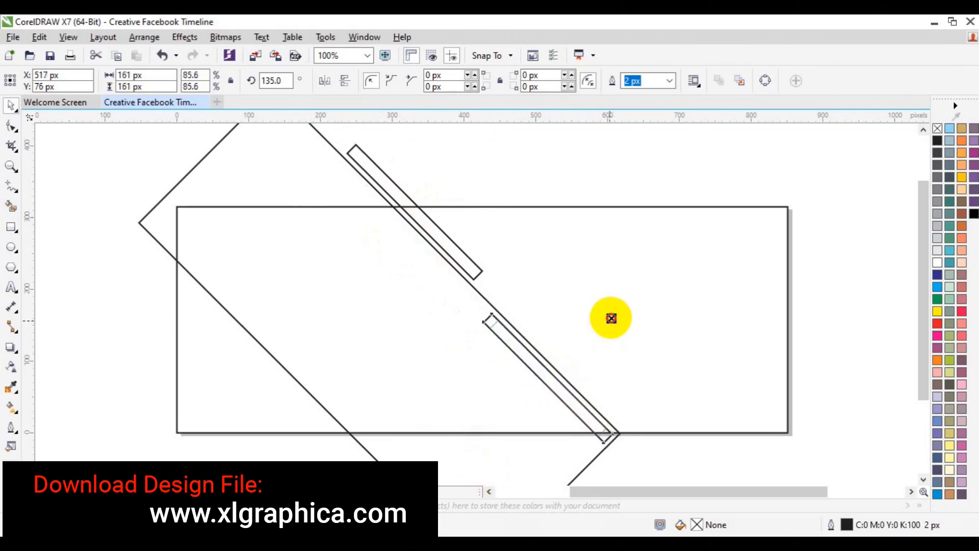
{"action": "left_click_drag", "start_coordinate": [611, 318], "coordinate": [611, 317]}
{"action": "key", "text": "Delete"}
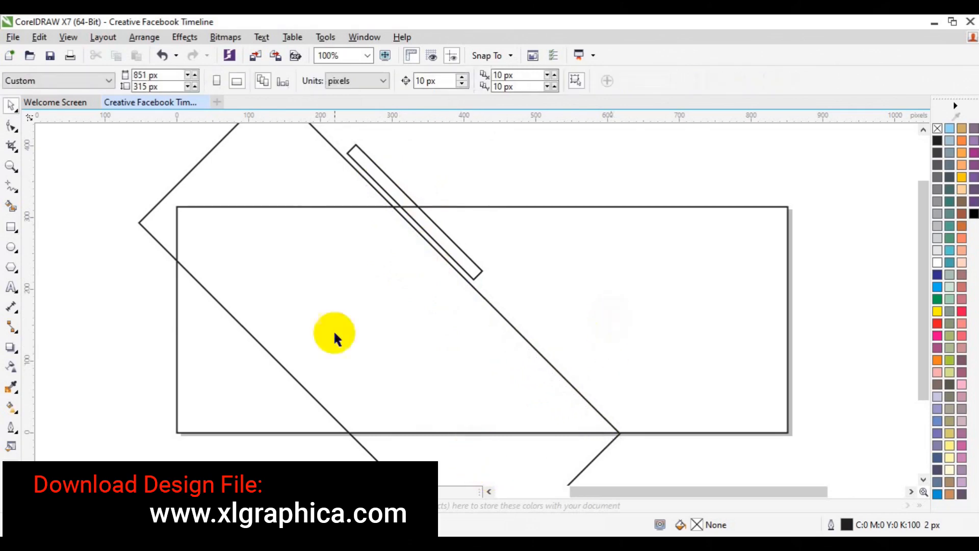
Draw a thin horizontal bar about 313 by 15 px across the page and skew it horizontally so its ends slant.
{"action": "left_click", "coordinate": [11, 227]}
{"action": "left_click_drag", "start_coordinate": [338, 272], "coordinate": [564, 282]}
{"action": "left_click", "coordinate": [448, 276]}
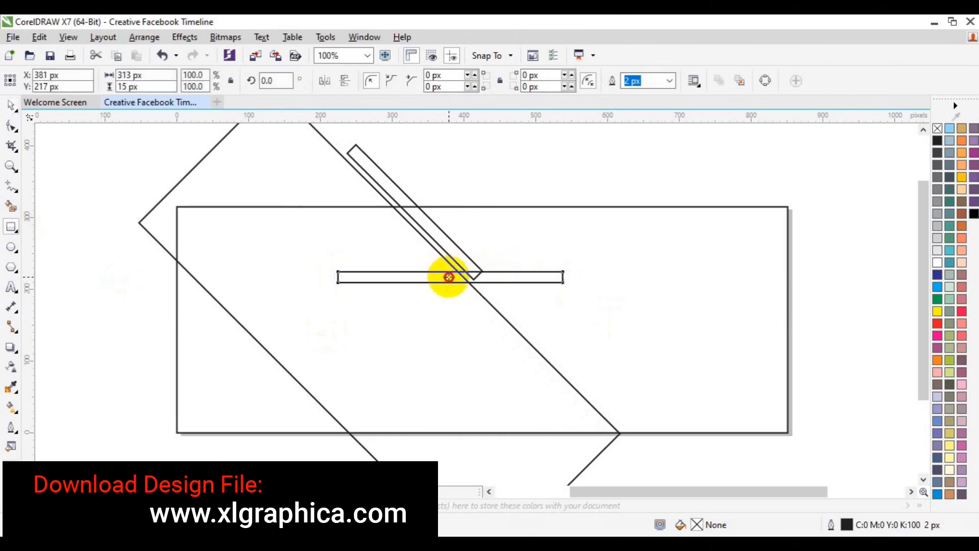
{"action": "left_click_drag", "start_coordinate": [452, 269], "coordinate": [439, 267]}
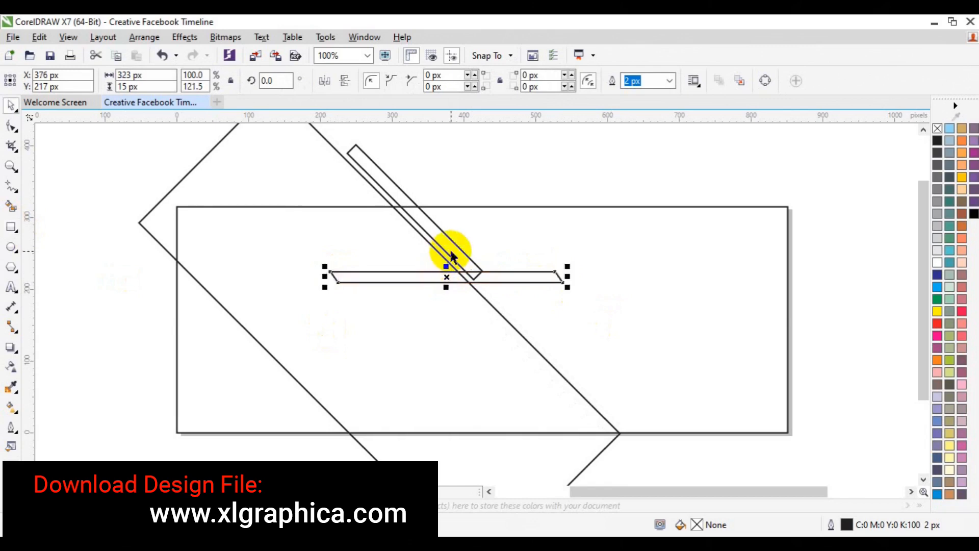
Delete the square-ended diagonal bar and duplicate the skewed horizontal bar.
{"action": "left_click", "coordinate": [449, 250]}
{"action": "key", "text": "Delete"}
{"action": "left_click", "coordinate": [452, 279]}
{"action": "key", "text": "ctrl+d"}
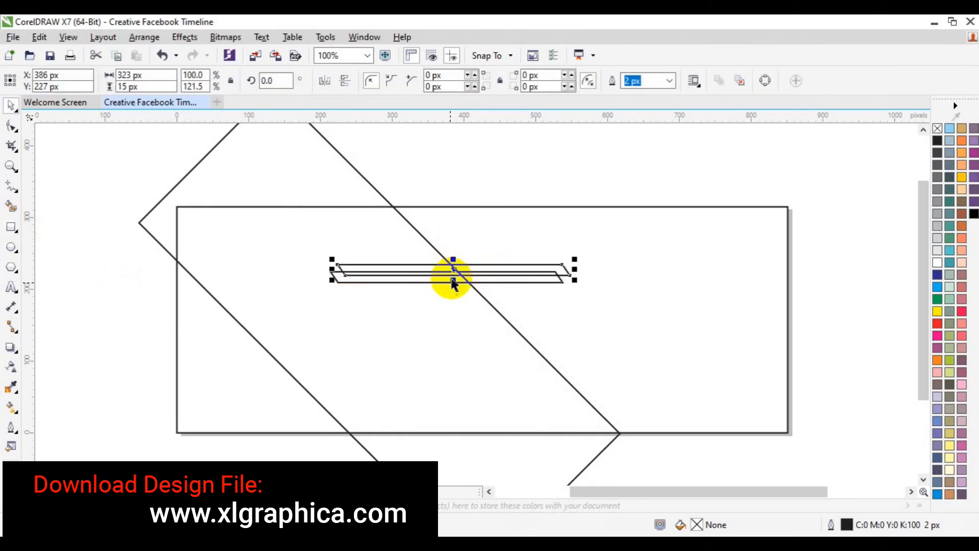
Rotate the duplicated skewed bar by 45° and mirror it horizontally.
{"action": "left_click", "coordinate": [453, 270]}
{"action": "double_click", "coordinate": [263, 80]}
{"action": "type", "text": "40"}
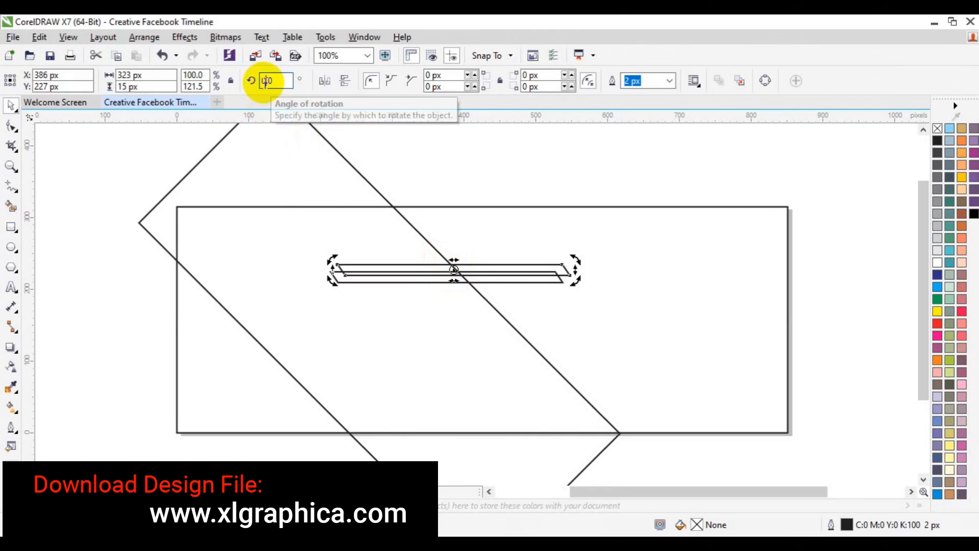
{"action": "type", "text": "5"}
{"action": "key", "text": "Return"}
{"action": "left_click", "coordinate": [324, 80]}
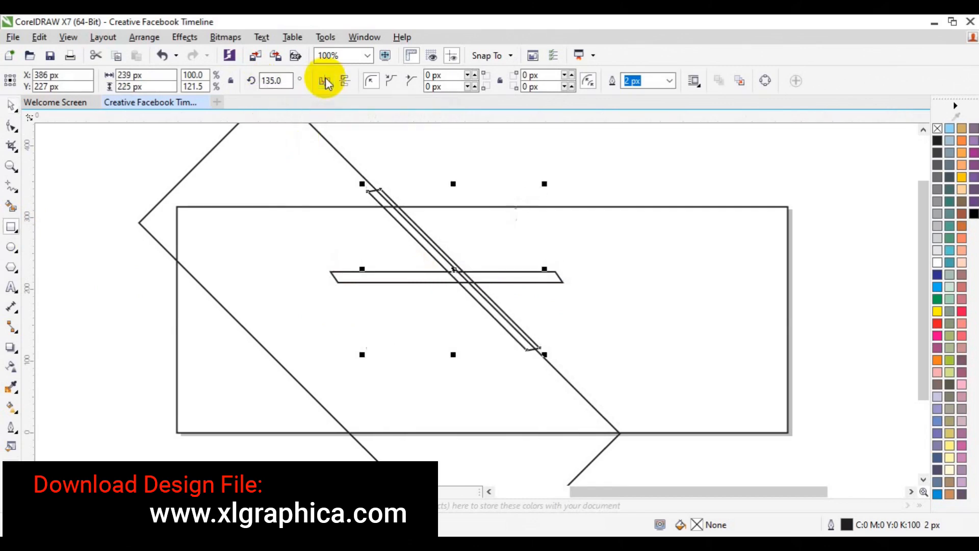
Mirror the duplicated bar vertically and horizontally, and move it just outside the upper part of the diagonal rectangle's right edge.
{"action": "left_click", "coordinate": [346, 82]}
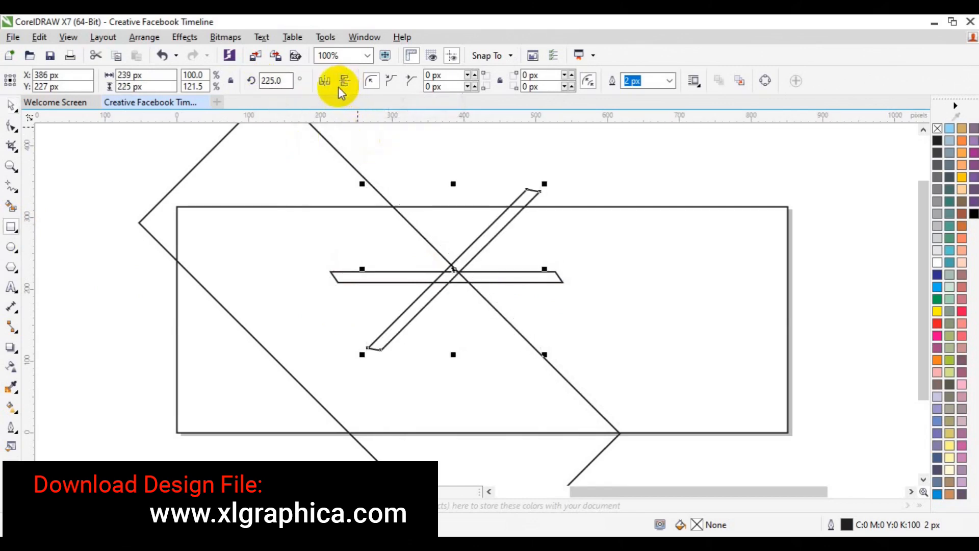
{"action": "left_click", "coordinate": [328, 82]}
{"action": "left_click_drag", "start_coordinate": [454, 271], "coordinate": [378, 175]}
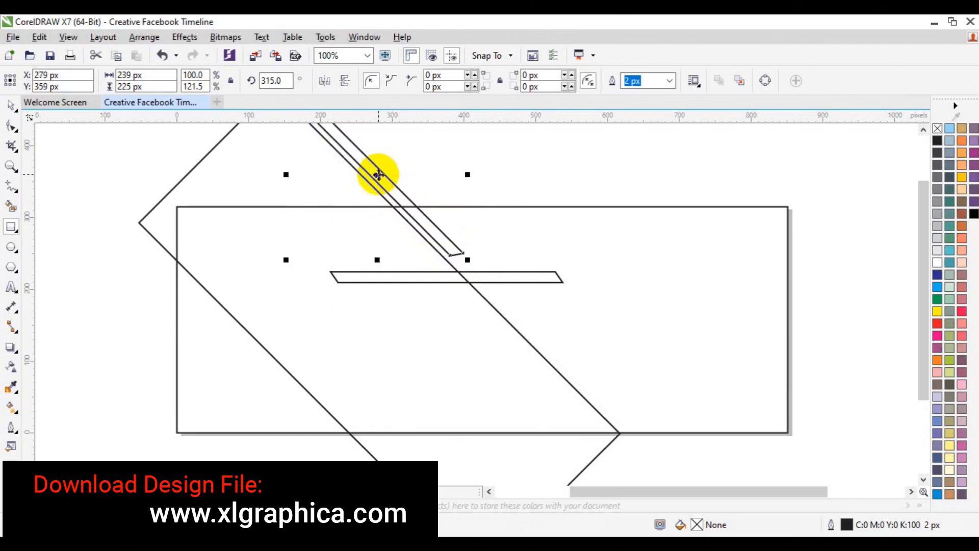
Rotate the remaining horizontal bar by 45°, mirror it horizontally, and place it inside the lower part of the diagonal rectangle's right edge.
{"action": "double_click", "coordinate": [498, 278]}
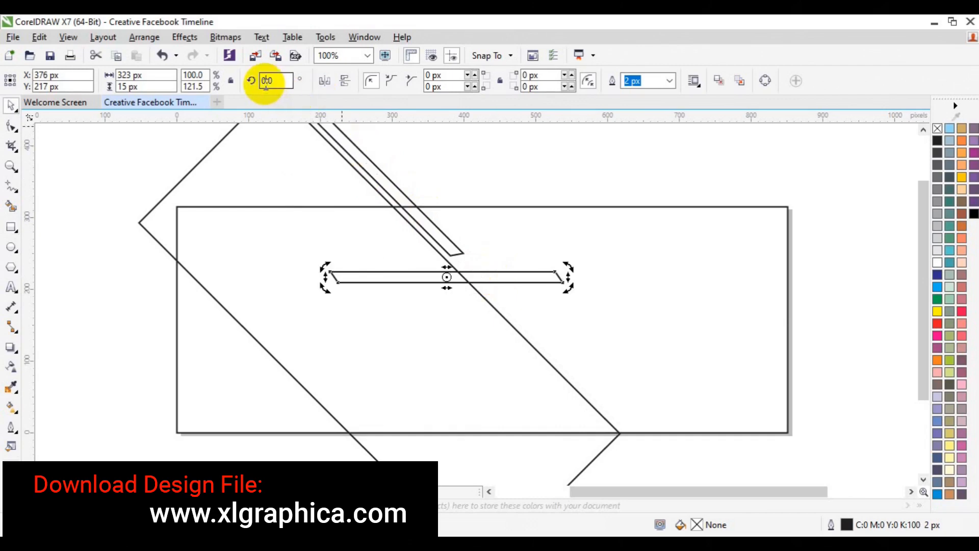
{"action": "key", "text": "Return"}
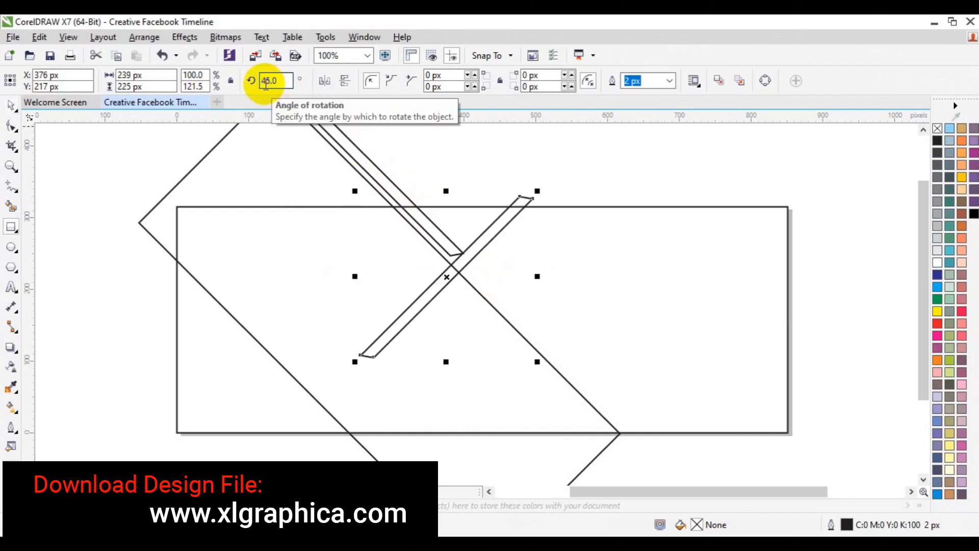
{"action": "left_click", "coordinate": [329, 80]}
{"action": "left_click", "coordinate": [10, 106]}
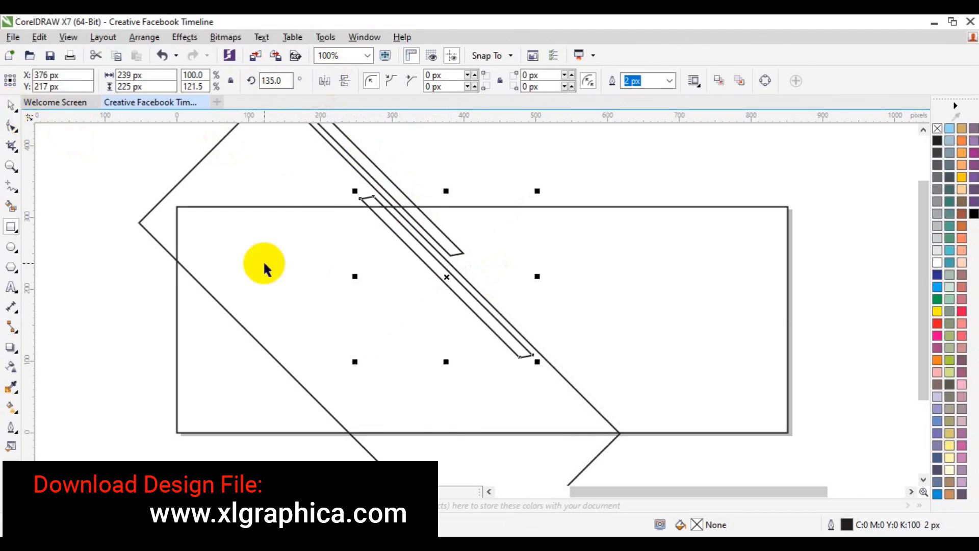
{"action": "left_click_drag", "start_coordinate": [450, 276], "coordinate": [566, 397]}
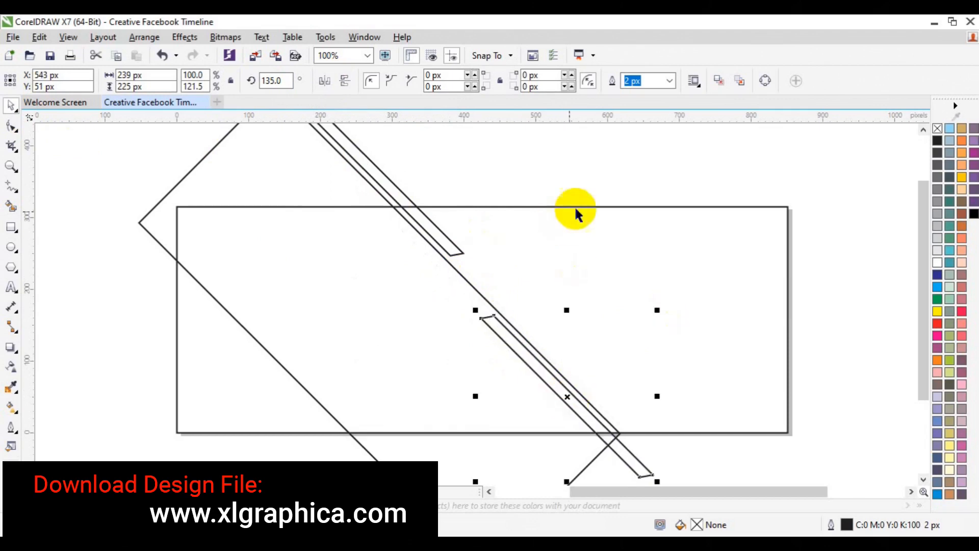
{"action": "left_click", "coordinate": [611, 167]}
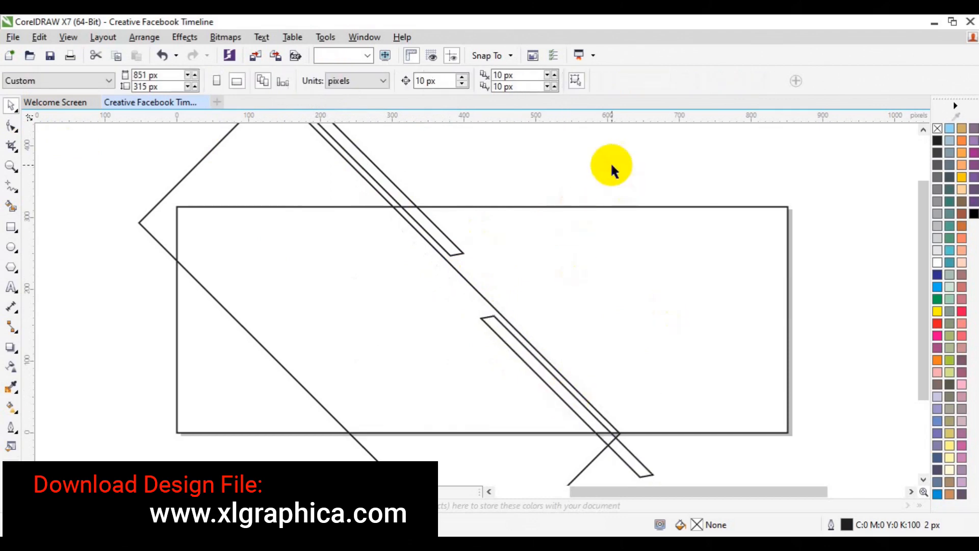
Draw a short horizontal bar about 22 px high at the page's left side and skew it to about 192 px wide.
{"action": "left_click", "coordinate": [11, 227]}
{"action": "left_click_drag", "start_coordinate": [202, 270], "coordinate": [329, 286]}
{"action": "left_click_drag", "start_coordinate": [265, 290], "coordinate": [250, 286]}
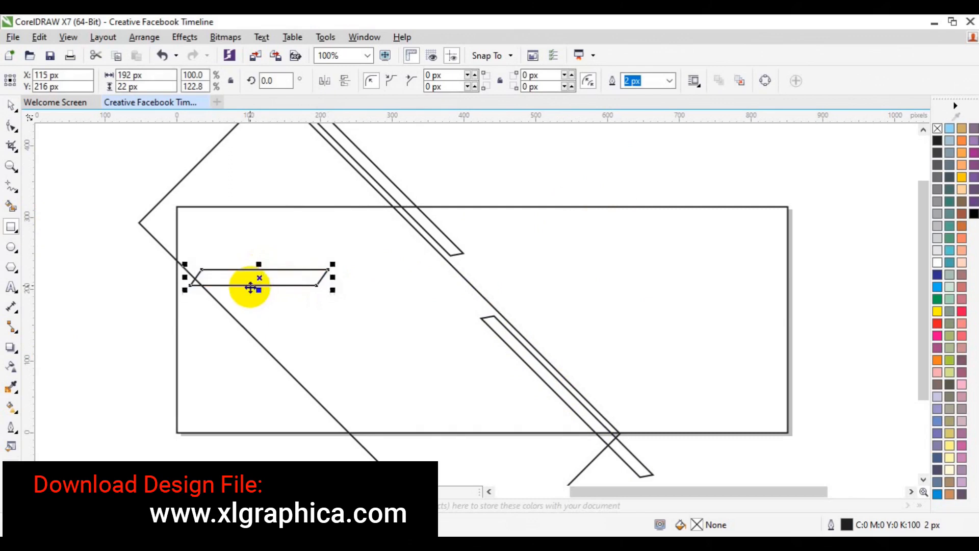
{"action": "left_click", "coordinate": [250, 288]}
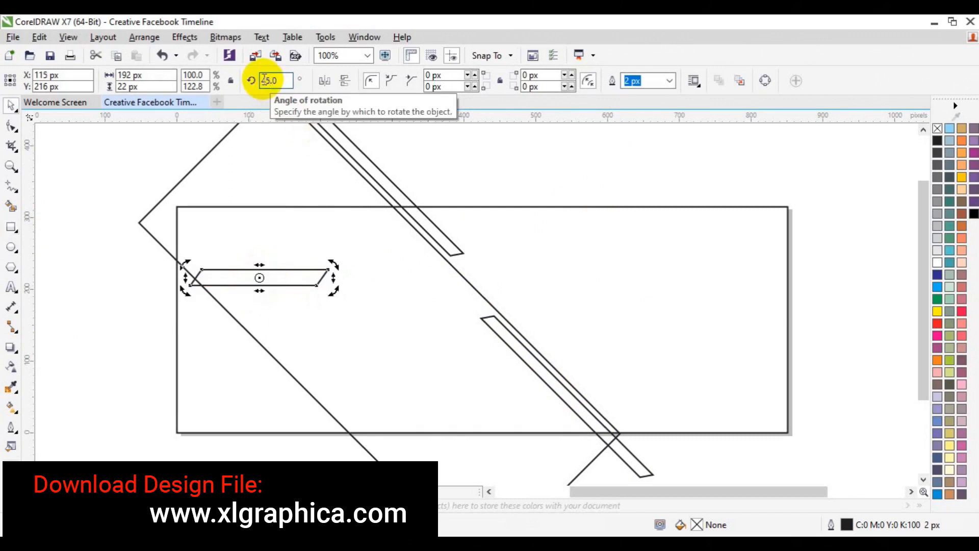
Angle the short skewed bar to 135° and place it inside the upper part of the diagonal rectangle's left edge.
{"action": "type", "text": "45"}
{"action": "key", "text": "Return"}
{"action": "type", "text": "135"}
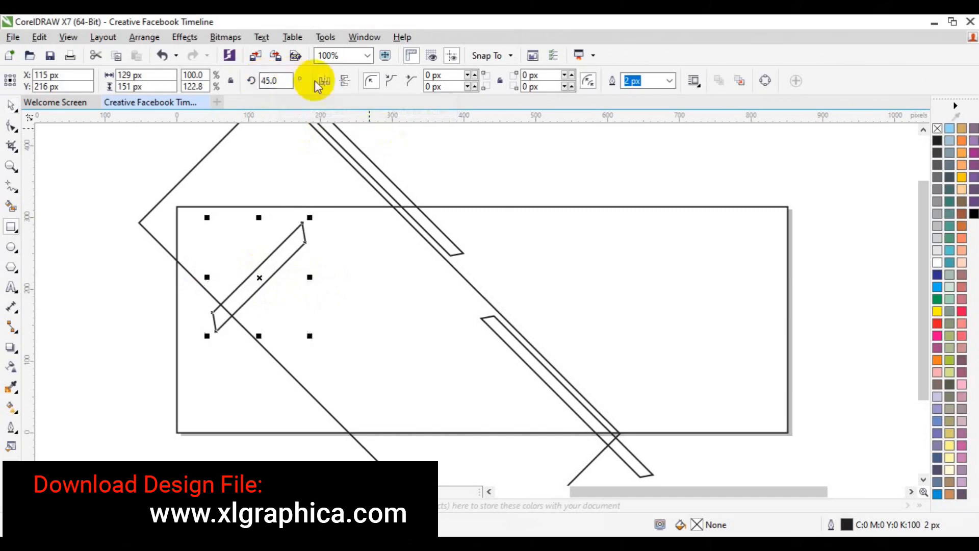
{"action": "key", "text": "Return"}
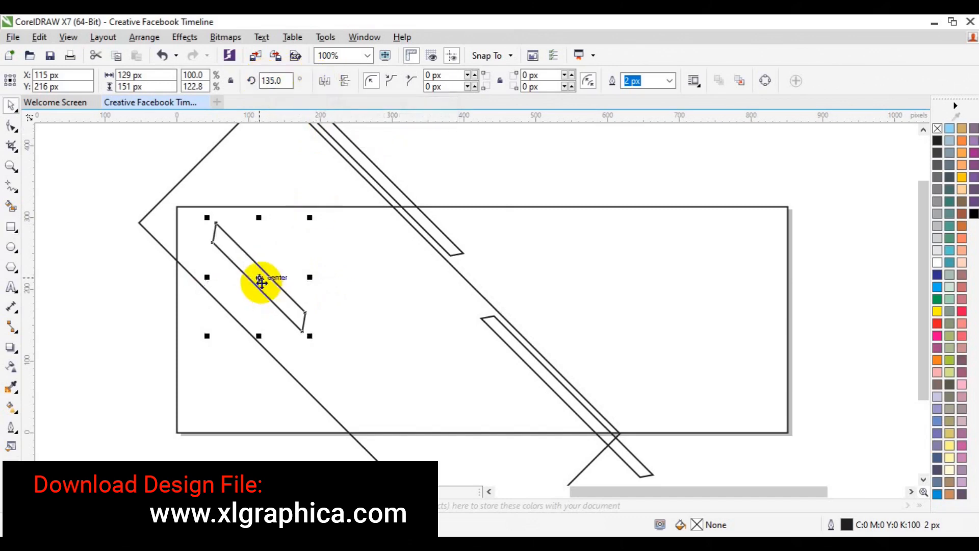
{"action": "left_click_drag", "start_coordinate": [262, 283], "coordinate": [183, 251]}
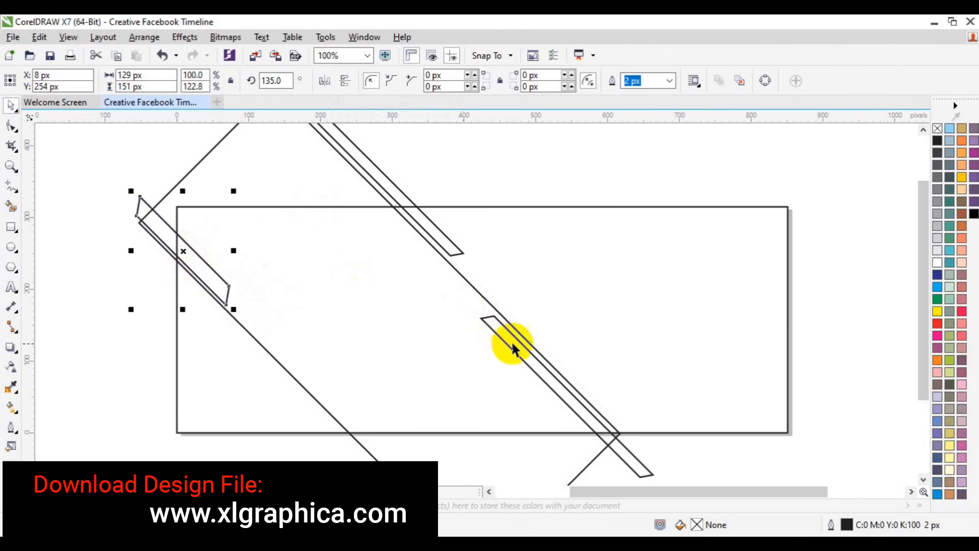
Duplicate the short slanted bar and place the copy just outside the lower part of the diagonal rectangle's left edge.
{"action": "left_click_drag", "start_coordinate": [516, 350], "coordinate": [347, 450]}
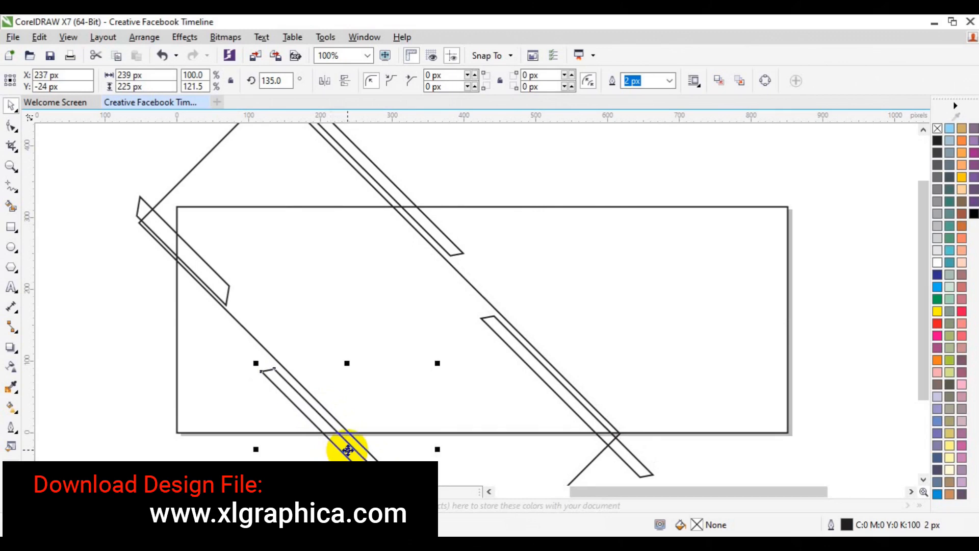
{"action": "key", "text": "Delete"}
{"action": "left_click", "coordinate": [225, 281]}
{"action": "key", "text": "ctrl+d"}
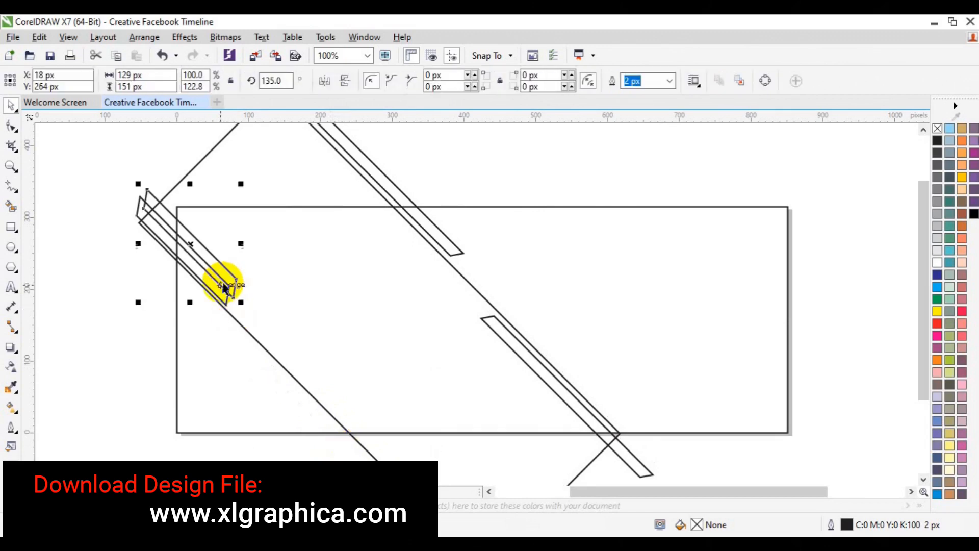
{"action": "left_click_drag", "start_coordinate": [212, 262], "coordinate": [320, 427]}
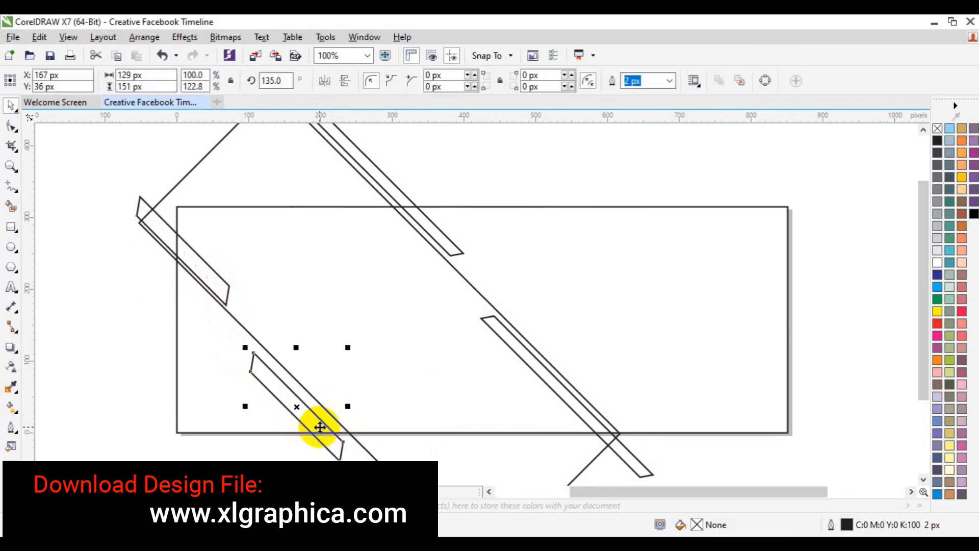
{"action": "left_click_drag", "start_coordinate": [320, 427], "coordinate": [326, 425]}
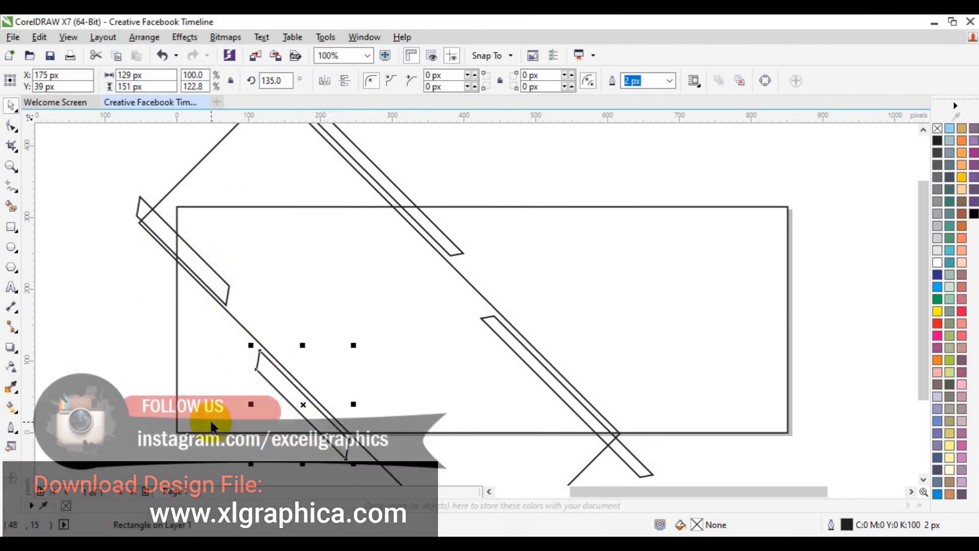
Draw a straight 2 px line lengthwise through the lower-left slanted bar with the Pen tool, dividing it into two strips.
{"action": "left_click", "coordinate": [12, 192]}
{"action": "left_click", "coordinate": [69, 249]}
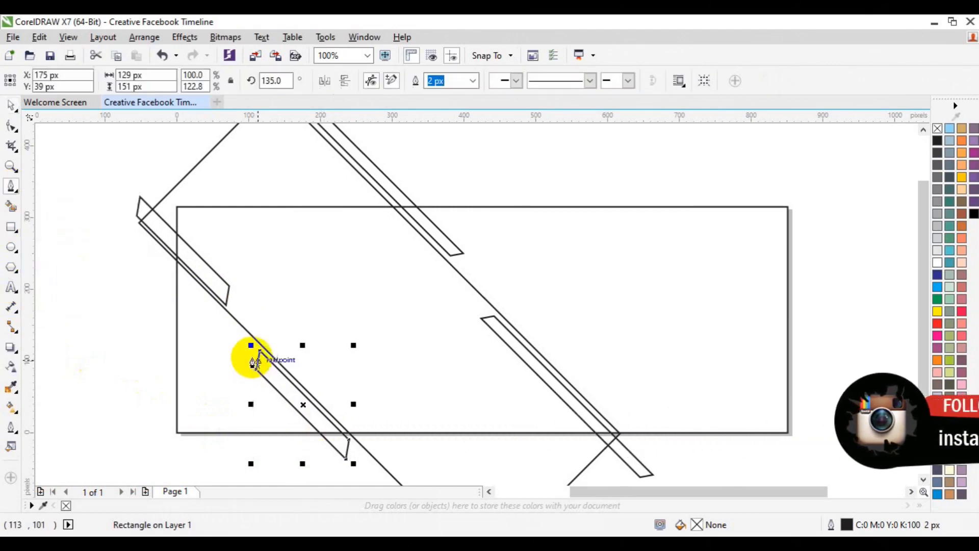
{"action": "left_click", "coordinate": [256, 361]}
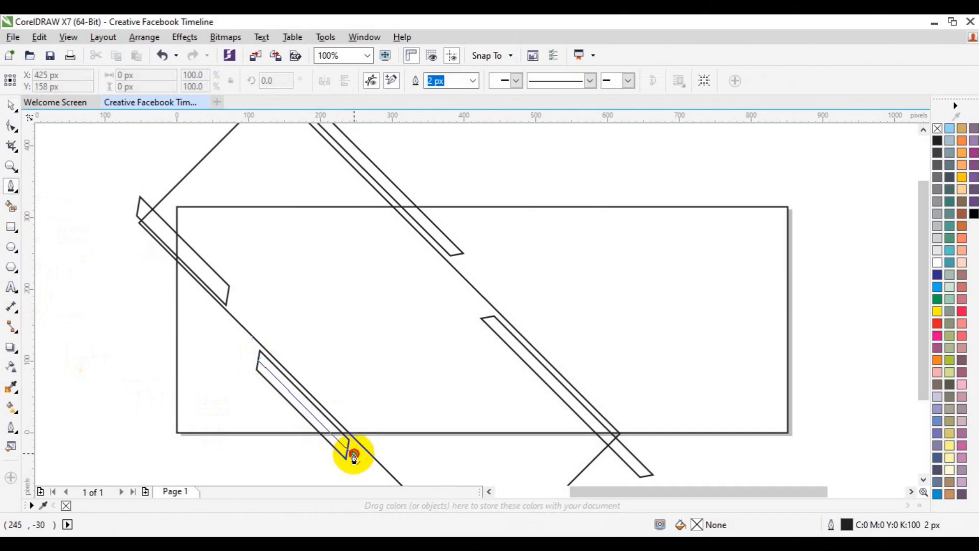
{"action": "double_click", "coordinate": [354, 455]}
{"action": "key", "text": "Escape"}
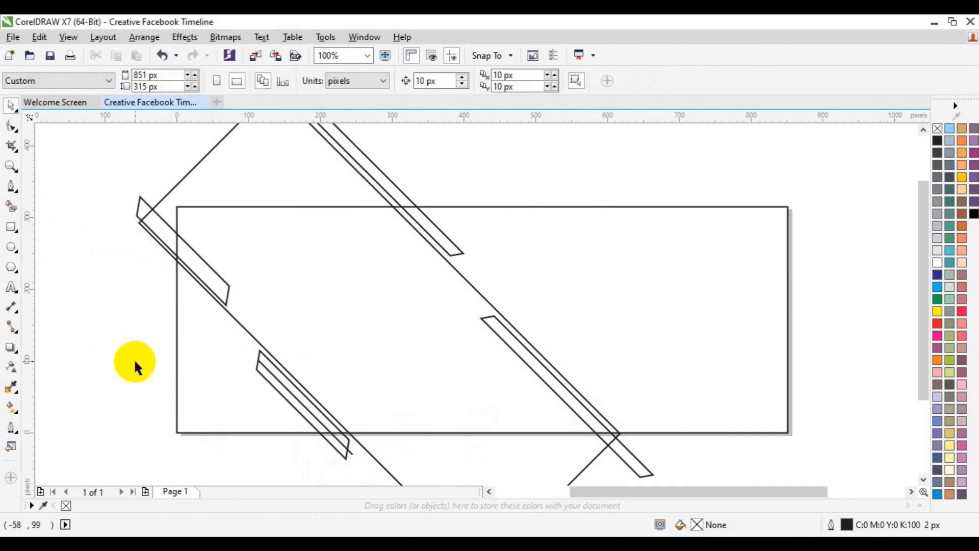
Draw a horizontal rectangle in the lower right part of the page and skew it into a parallelogram with its lower edge shifted right.
{"action": "left_click", "coordinate": [11, 227]}
{"action": "left_click_drag", "start_coordinate": [586, 347], "coordinate": [741, 368]}
{"action": "left_click", "coordinate": [663, 357]}
{"action": "mouse_move", "coordinate": [662, 345]}
{"action": "left_mouse_down"}
{"action": "mouse_move", "coordinate": [646, 345]}
{"action": "mouse_move", "coordinate": [666, 347]}
{"action": "left_mouse_up"}
{"action": "left_click", "coordinate": [823, 369]}
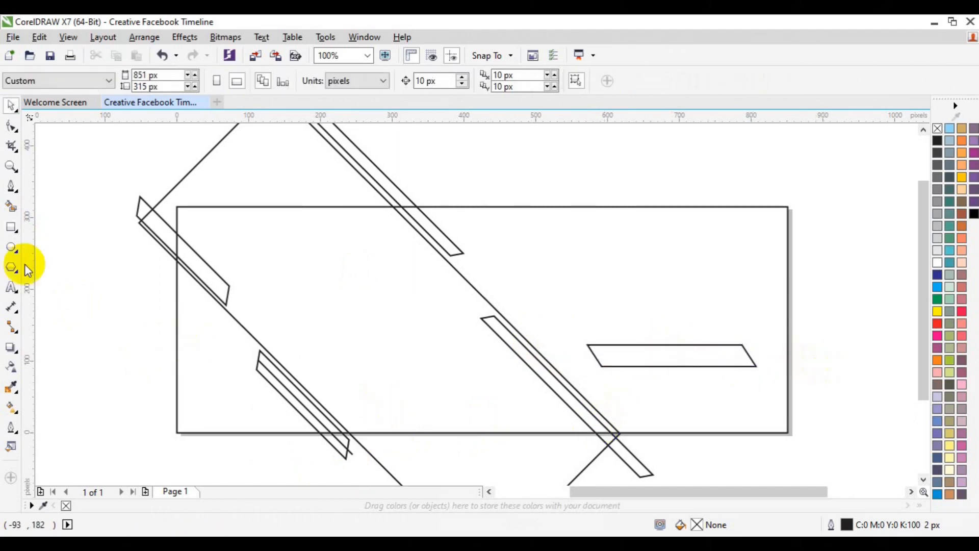
Use Smart Fill to fill the in-page parts of the upper-left and upper-right slanted bars with black.
{"action": "left_click", "coordinate": [12, 207]}
{"action": "left_click", "coordinate": [204, 269]}
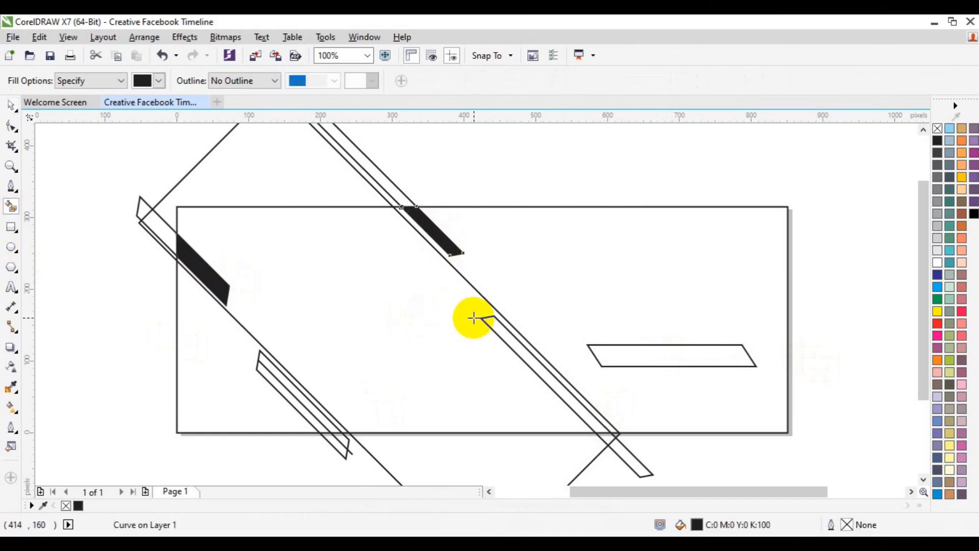
{"action": "key", "text": "space"}
Replace the long bar outside the diagonal rectangle's upper right edge with the short bar outline from its upper left edge.
{"action": "left_click", "coordinate": [158, 215]}
{"action": "left_click_drag", "start_coordinate": [157, 216], "coordinate": [385, 170]}
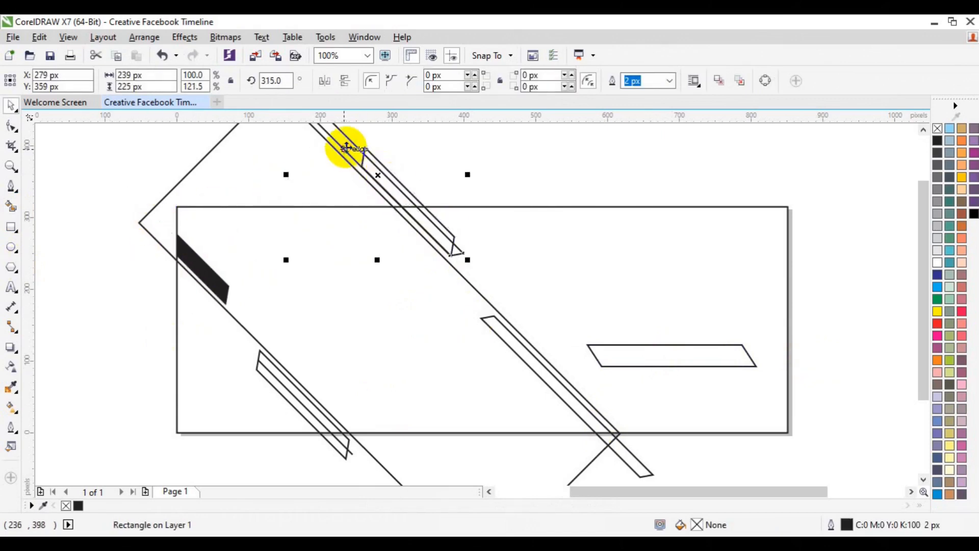
{"action": "key", "text": "Delete"}
{"action": "left_click", "coordinate": [426, 221]}
{"action": "left_click_drag", "start_coordinate": [426, 221], "coordinate": [437, 228]}
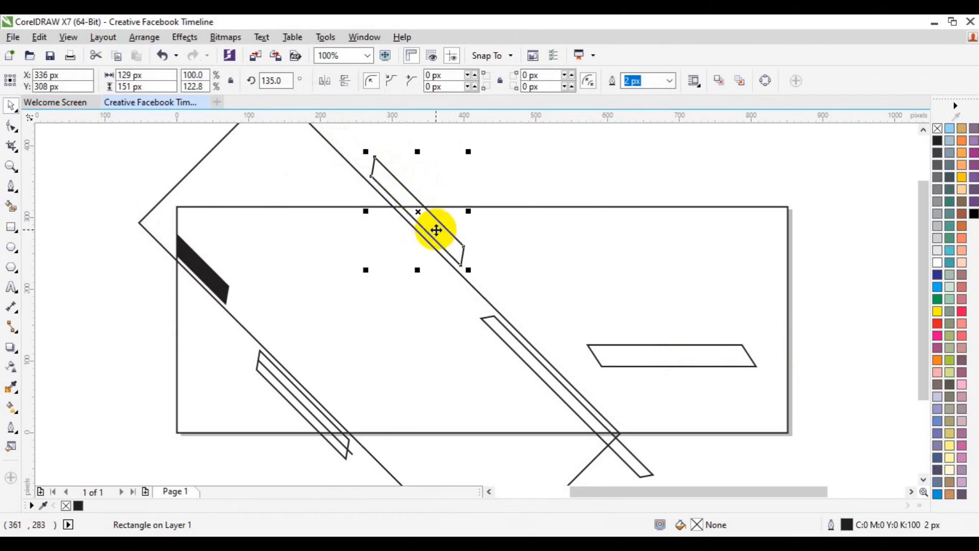
Fine-tune the short bar's position along the diagonal's upper right edge, leaving a narrow parallel gap.
{"action": "key", "text": "Left"}
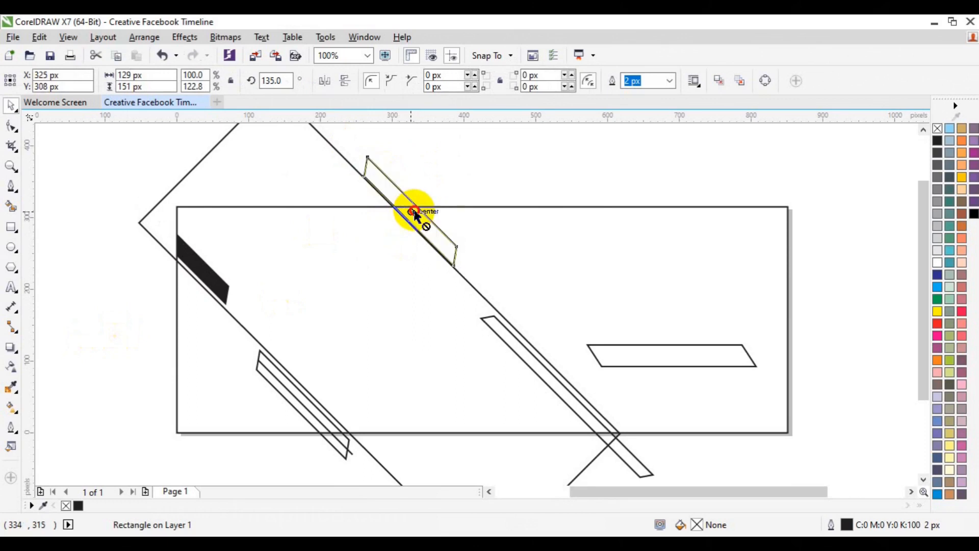
{"action": "left_click_drag", "start_coordinate": [415, 213], "coordinate": [417, 210]}
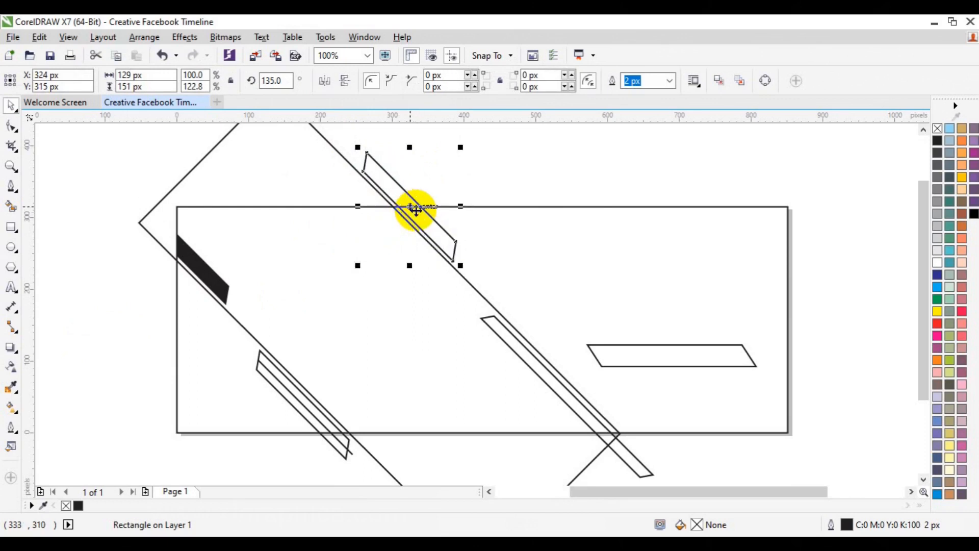
{"action": "left_click_drag", "start_coordinate": [417, 210], "coordinate": [421, 208]}
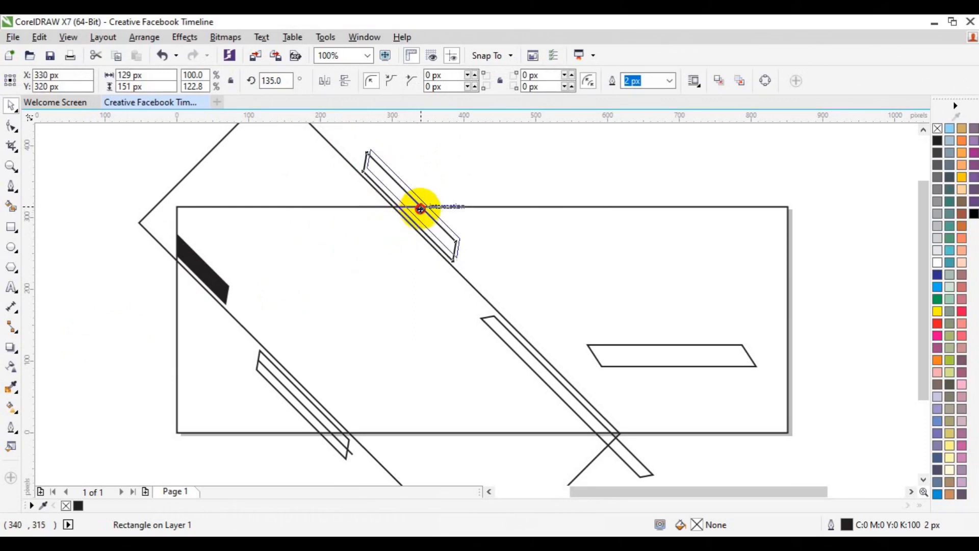
{"action": "left_click_drag", "start_coordinate": [417, 210], "coordinate": [385, 194]}
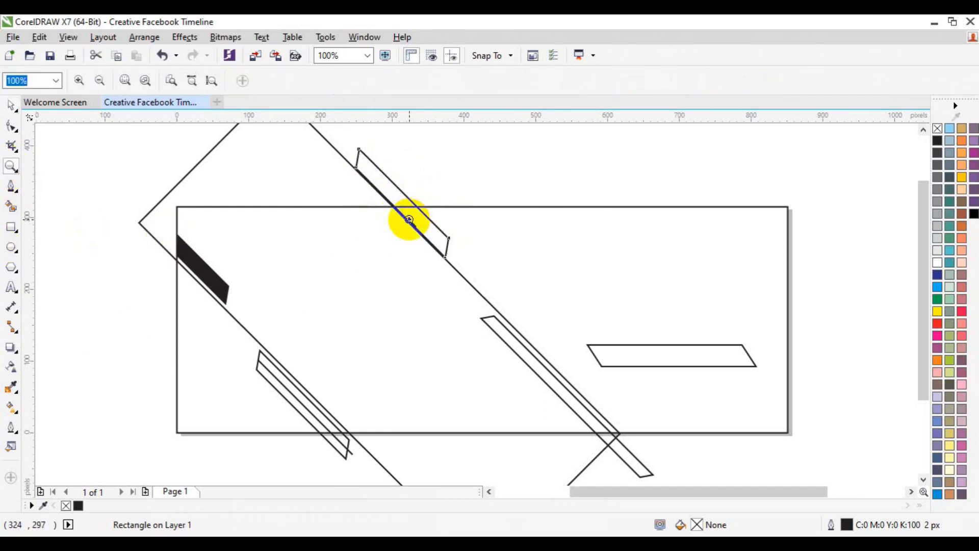
{"action": "scroll", "coordinate": [408, 219], "scroll_direction": "up", "scroll_amount": 2}
{"action": "left_click_drag", "start_coordinate": [414, 220], "coordinate": [418, 220]}
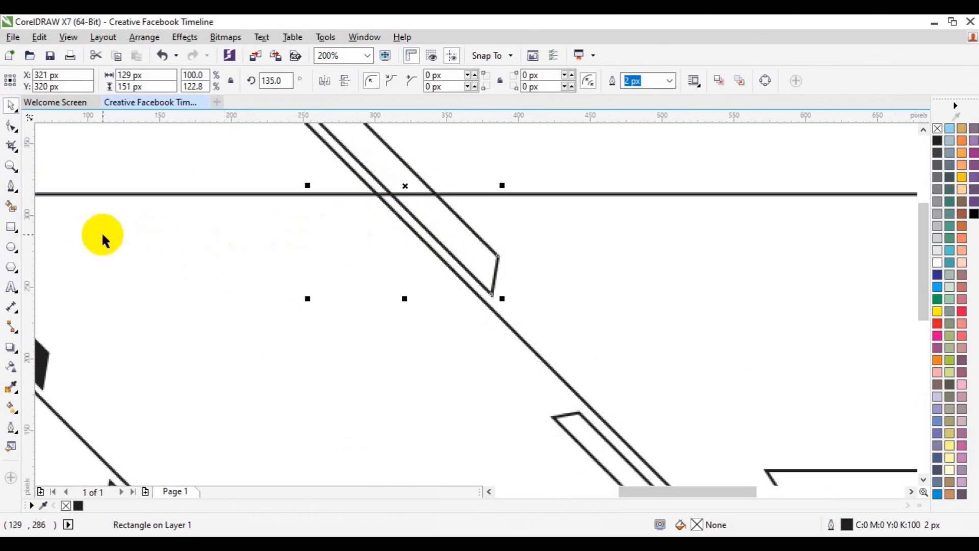
Shift the long bar inside the diagonal's lower right edge slightly so a narrow gap separates it from the edge.
{"action": "left_click", "coordinate": [603, 441]}
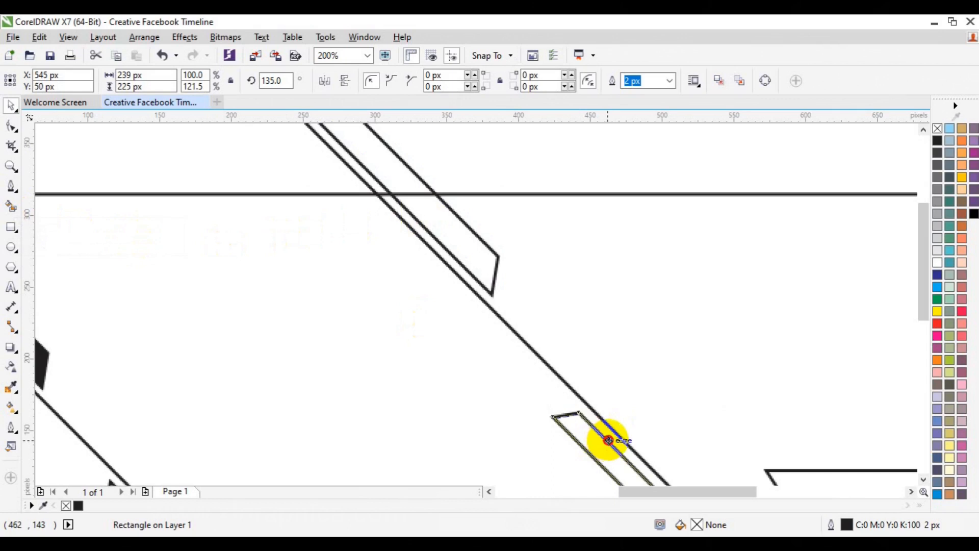
{"action": "left_click_drag", "start_coordinate": [608, 439], "coordinate": [612, 438]}
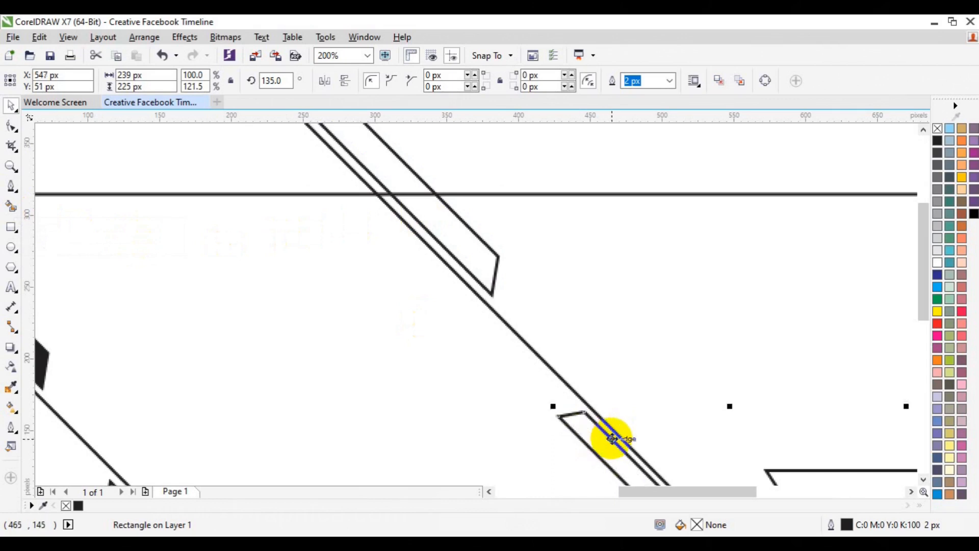
{"action": "key", "text": "Down"}
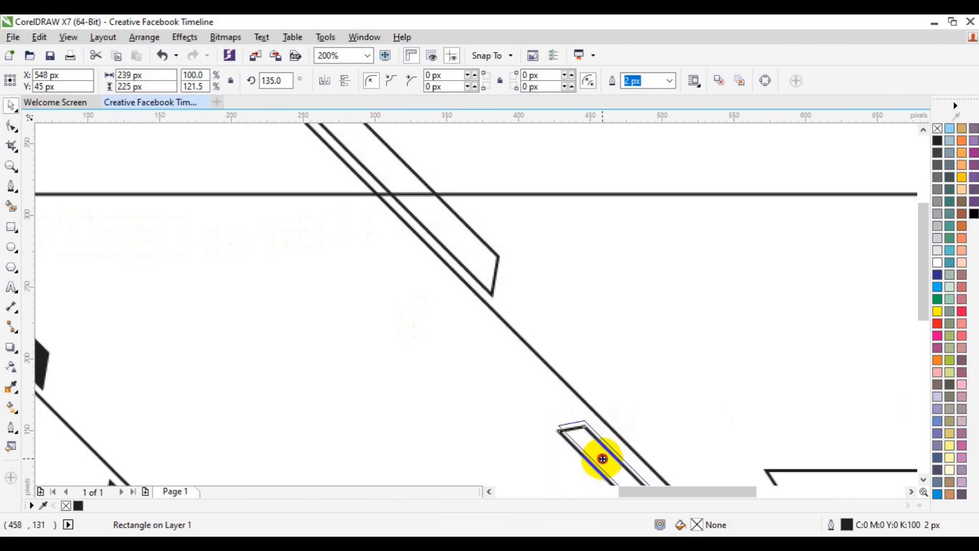
{"action": "left_click_drag", "start_coordinate": [607, 458], "coordinate": [607, 459]}
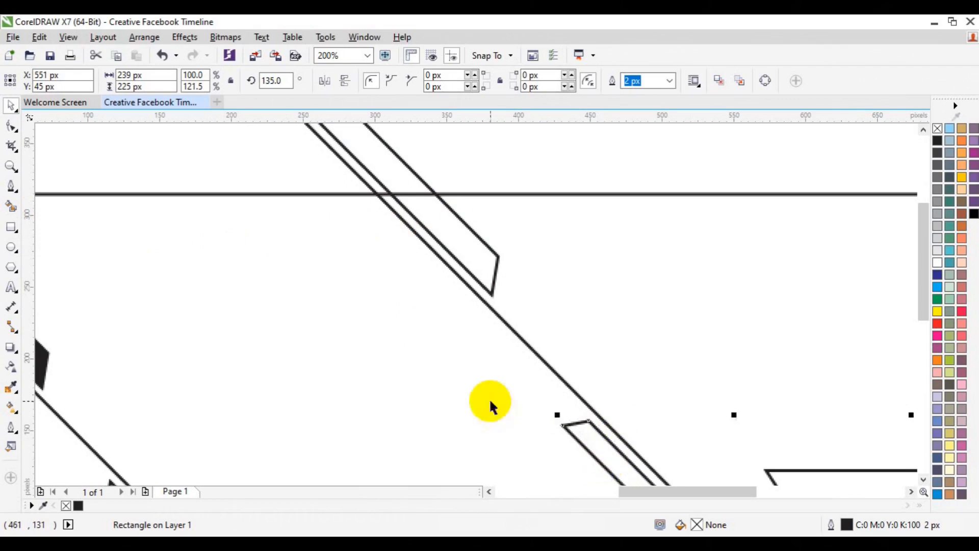
Smart Fill the in-page parts of the upper-right bar, the lower-left bar's upper strip and the lower-right bar with black.
{"action": "left_click", "coordinate": [11, 207]}
{"action": "left_click", "coordinate": [427, 211]}
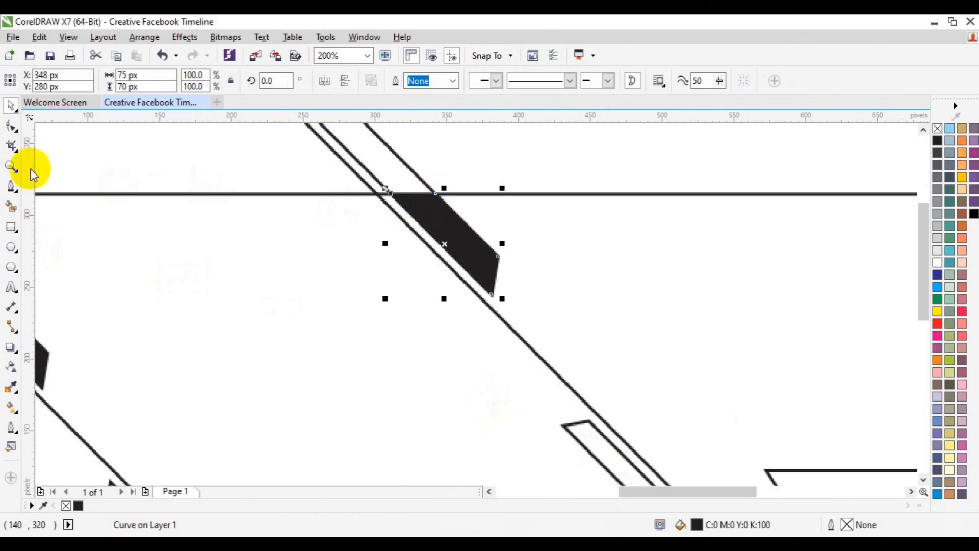
{"action": "left_click", "coordinate": [11, 166]}
{"action": "left_click", "coordinate": [99, 81]}
{"action": "left_click", "coordinate": [99, 81]}
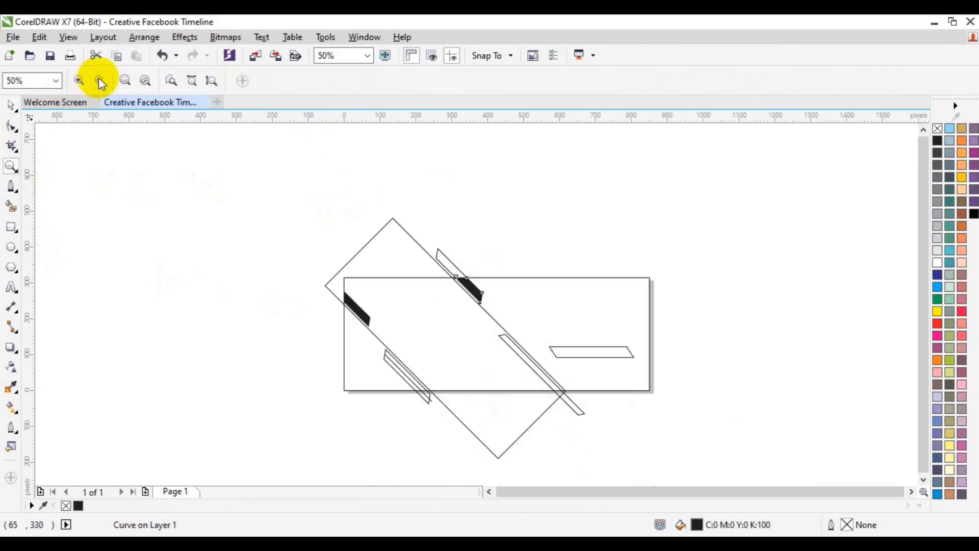
{"action": "left_click", "coordinate": [512, 368]}
{"action": "key", "text": "space"}
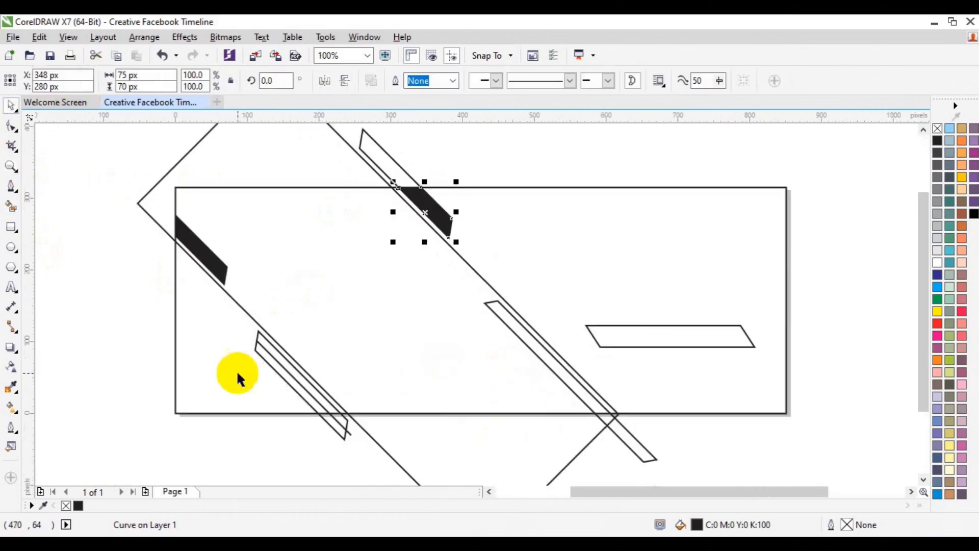
{"action": "left_click", "coordinate": [11, 206]}
{"action": "left_click", "coordinate": [280, 358]}
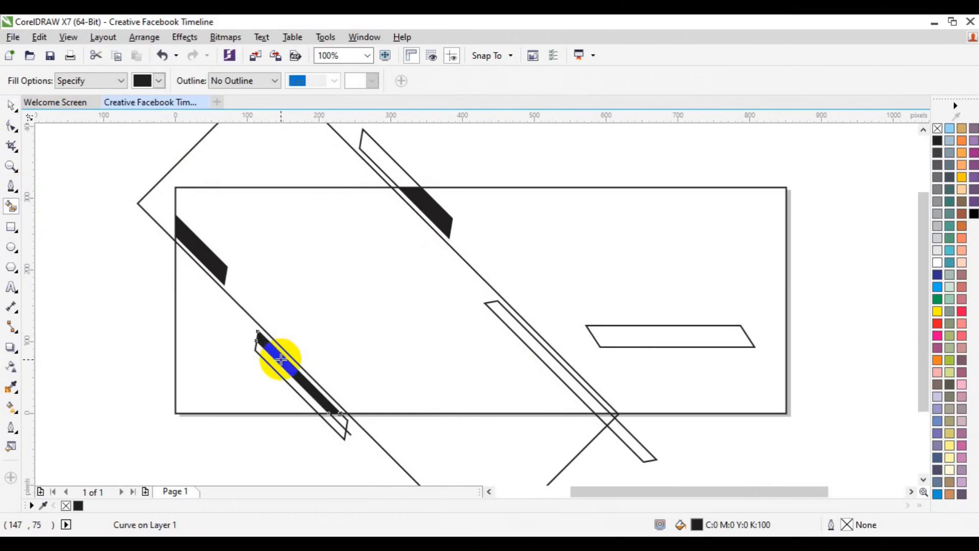
{"action": "left_click", "coordinate": [525, 335]}
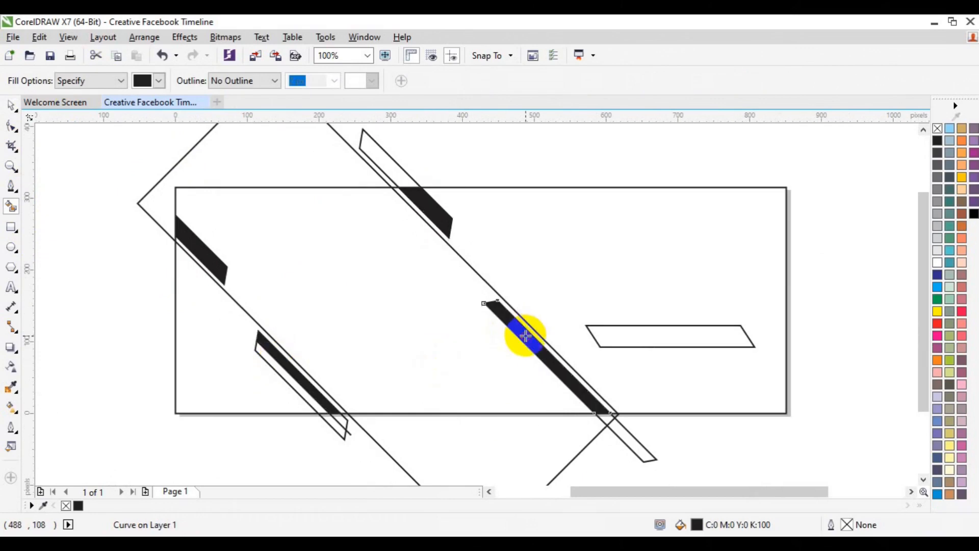
{"action": "key", "text": "space"}
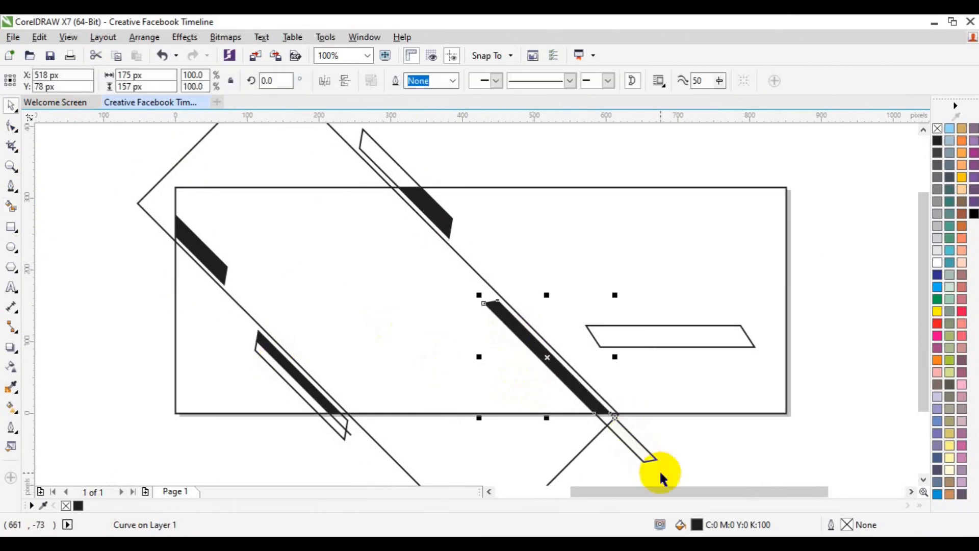
Delete the leftover outlines of the lower-right, lower-left and upper-right bars, including the dividing line in the lower-left bar.
{"action": "left_click", "coordinate": [645, 455]}
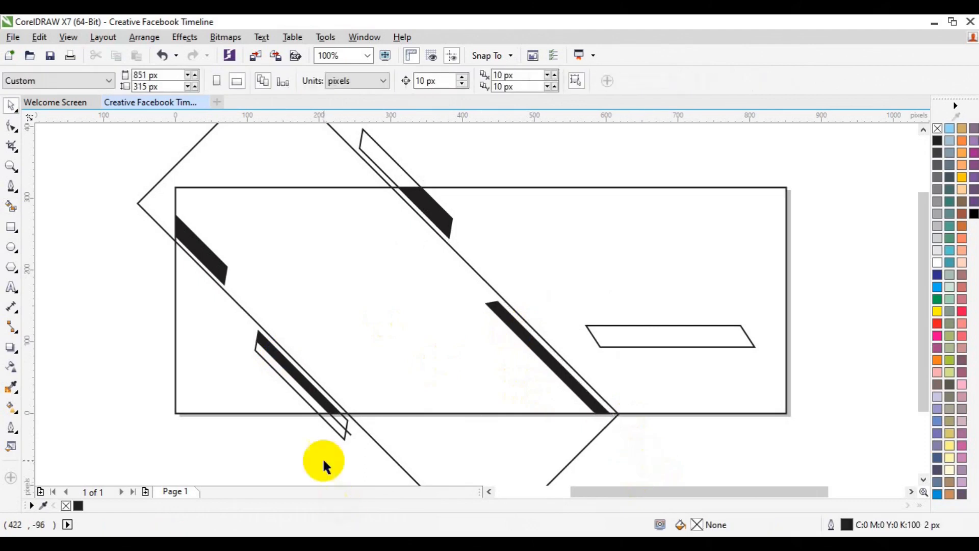
{"action": "left_click", "coordinate": [348, 430]}
{"action": "key", "text": "Delete"}
{"action": "left_click", "coordinate": [347, 429]}
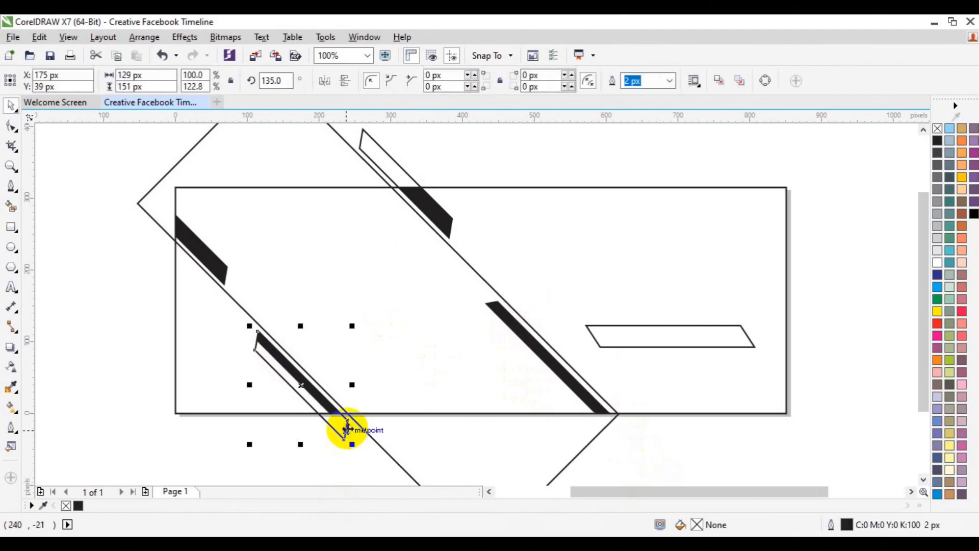
{"action": "key", "text": "Delete"}
{"action": "left_click", "coordinate": [393, 164]}
{"action": "key", "text": "Delete"}
Fill the in-page area of the diagonal rectangle with light gray using Smart Fill and delete the original rectangle outline.
{"action": "left_click", "coordinate": [11, 207]}
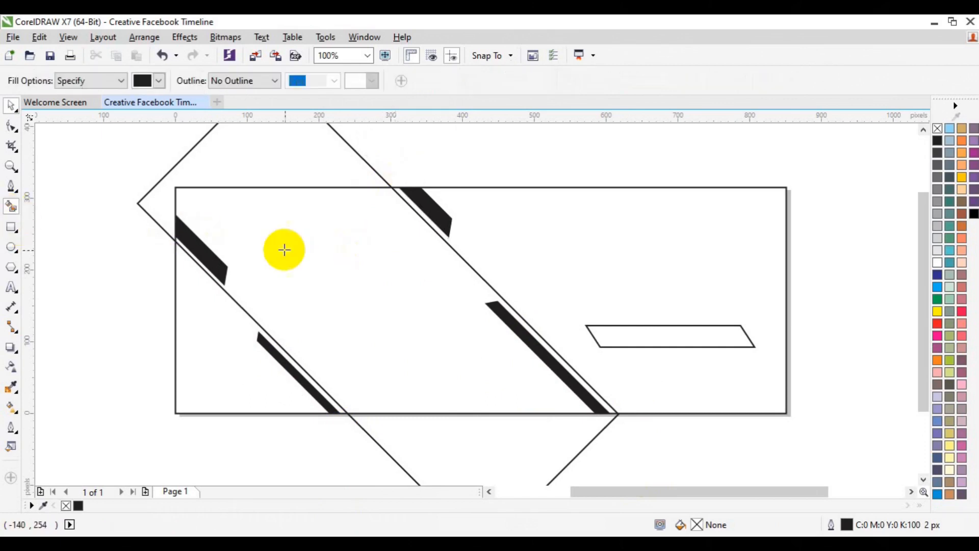
{"action": "left_click", "coordinate": [285, 251]}
{"action": "key", "text": "space"}
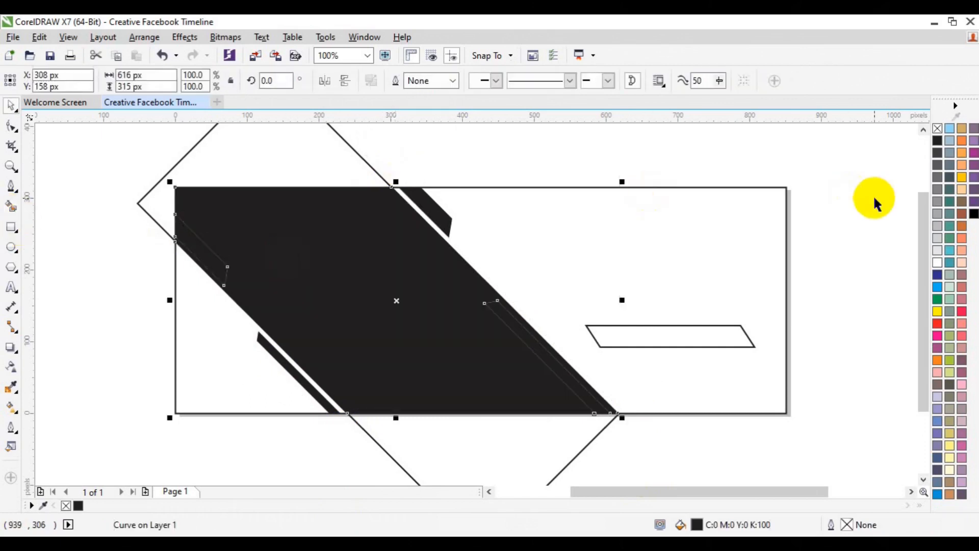
{"action": "left_click", "coordinate": [938, 226]}
{"action": "left_click", "coordinate": [304, 149]}
{"action": "key", "text": "Delete"}
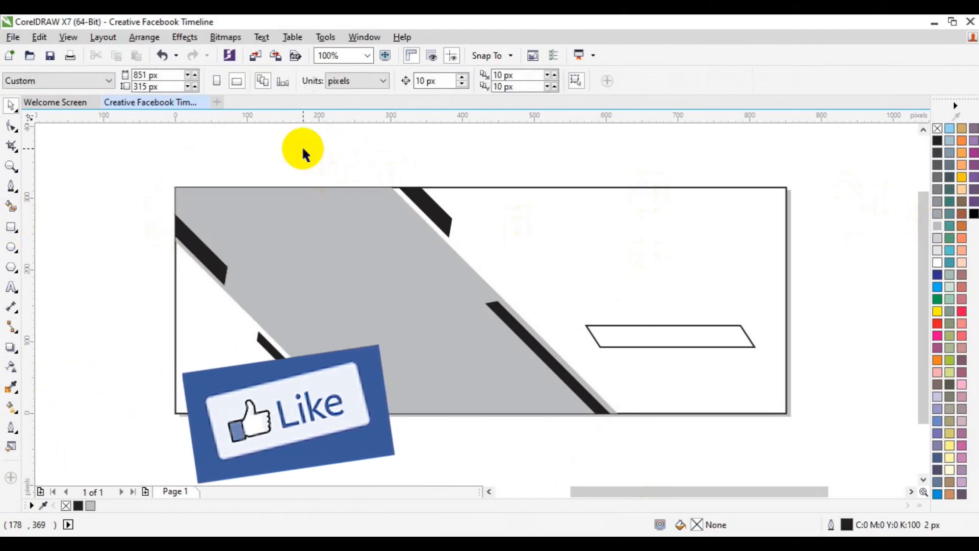
Save the document and browse to the freepik stockpoto folder on the Desktop for an image import.
{"action": "key", "text": "ctrl+s"}
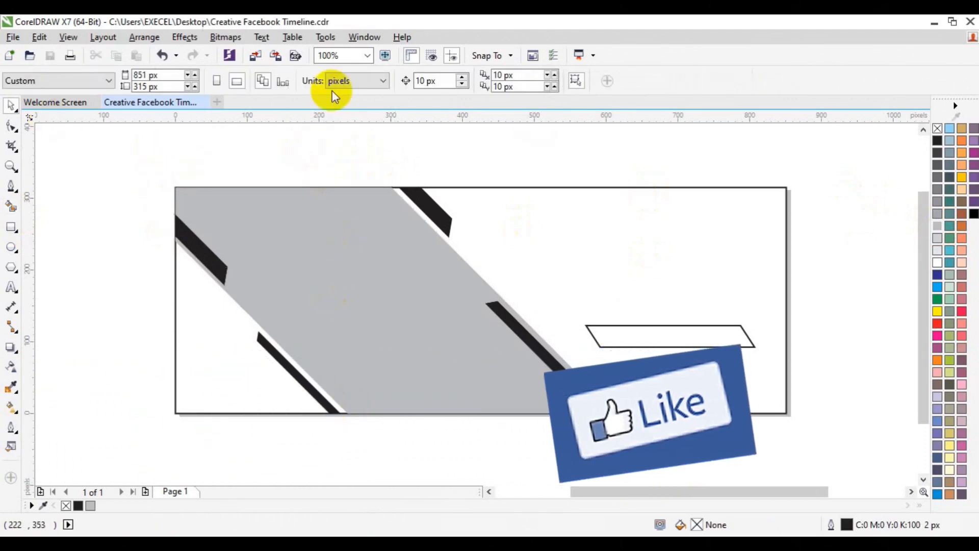
{"action": "left_click", "coordinate": [256, 56]}
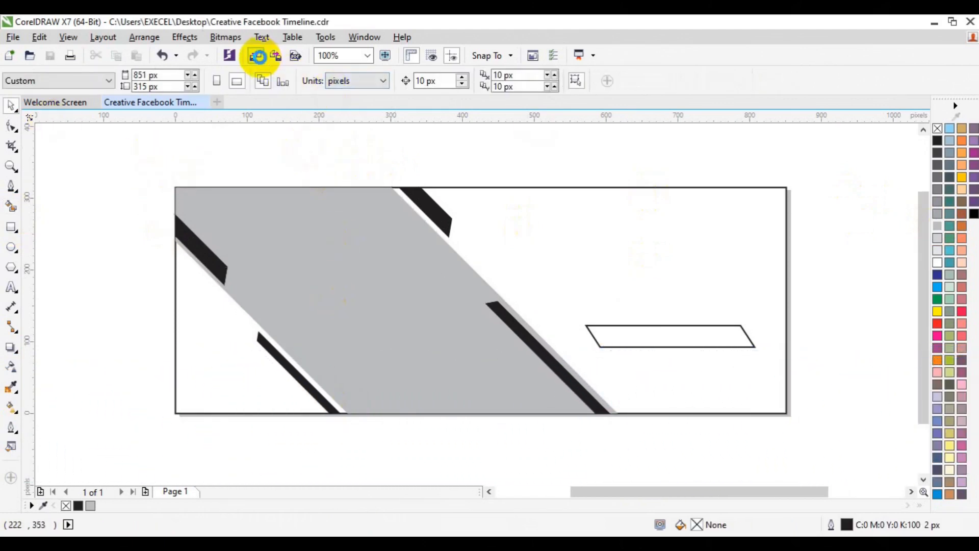
{"action": "left_click", "coordinate": [93, 198]}
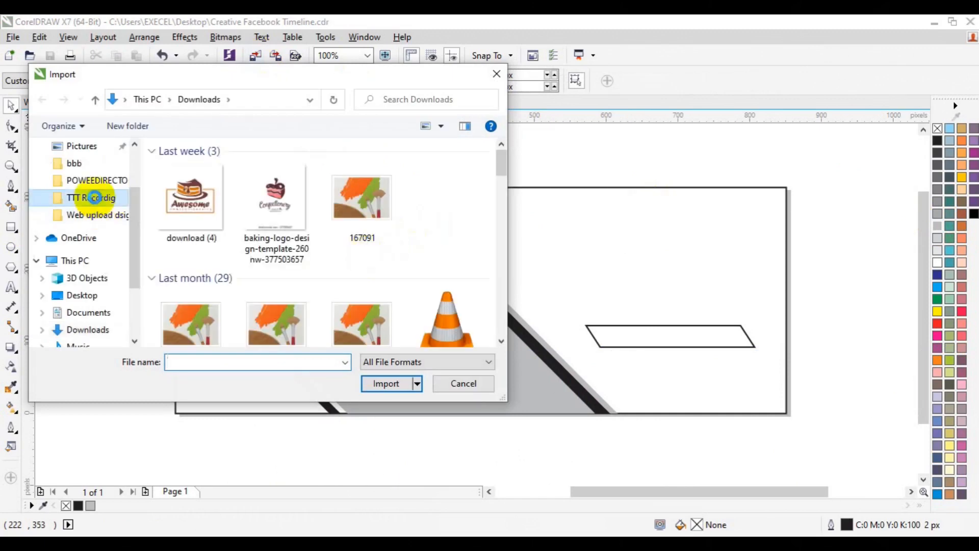
{"action": "left_click", "coordinate": [96, 294]}
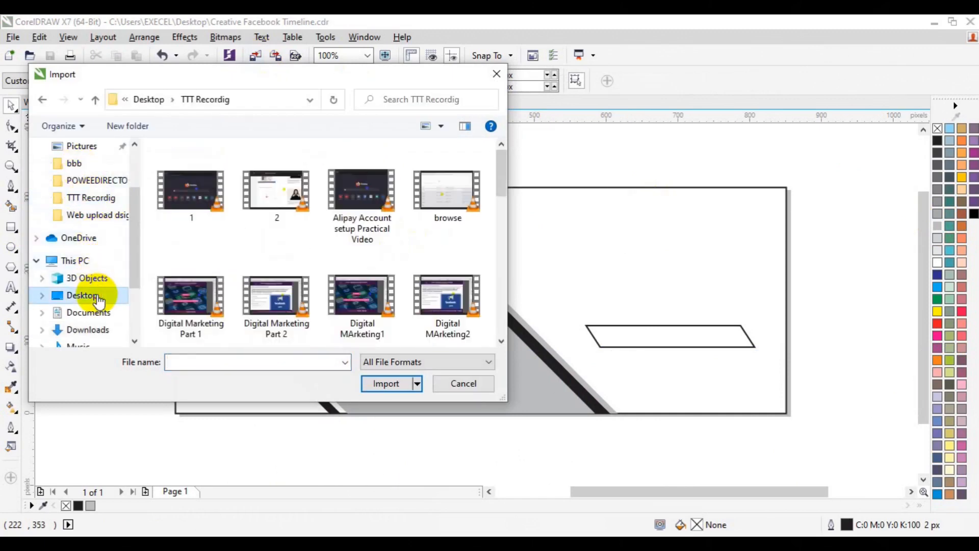
{"action": "scroll", "coordinate": [498, 289], "scroll_direction": "down", "scroll_amount": 2}
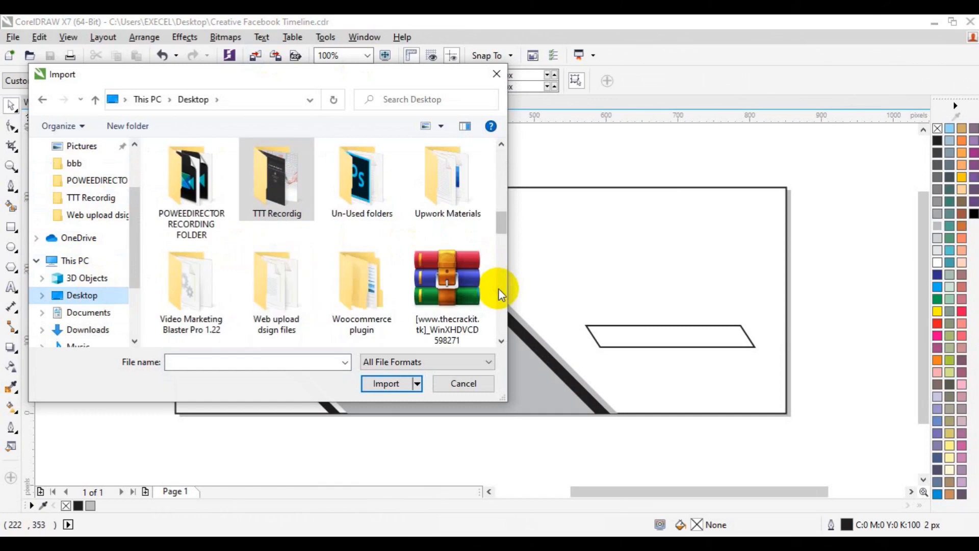
{"action": "scroll", "coordinate": [498, 179], "scroll_direction": "up", "scroll_amount": 6}
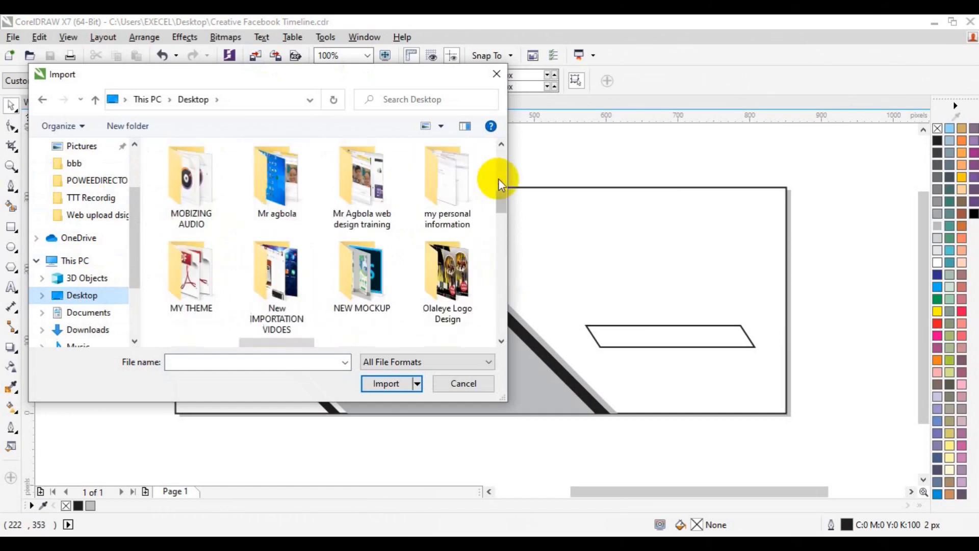
{"action": "double_click", "coordinate": [462, 176]}
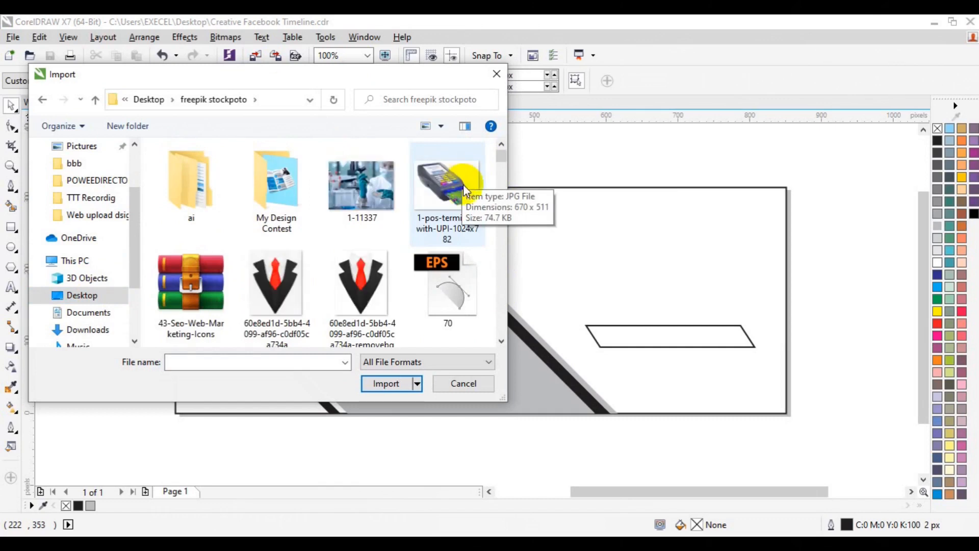
{"action": "left_click_drag", "start_coordinate": [503, 157], "coordinate": [498, 260]}
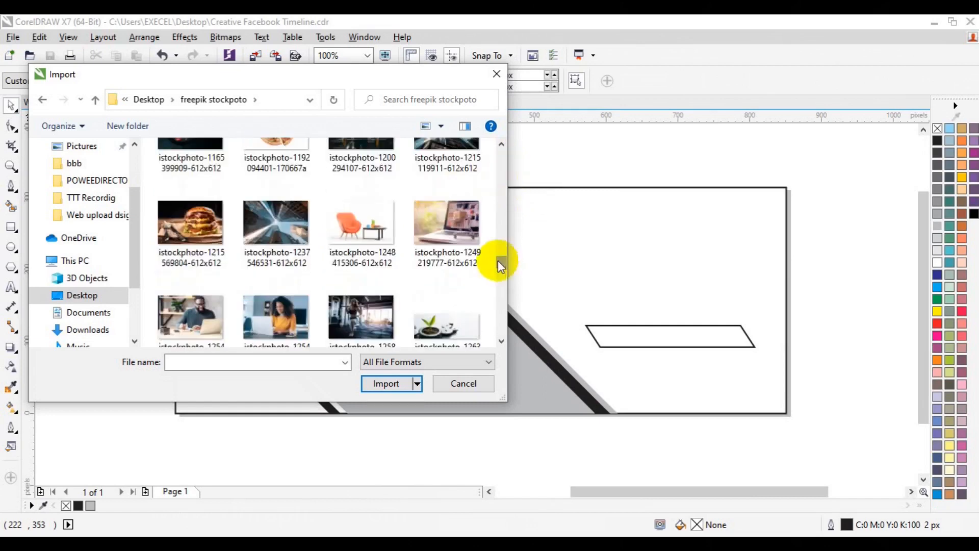
{"action": "left_click", "coordinate": [292, 239]}
{"action": "left_click", "coordinate": [503, 144]}
{"action": "left_click_drag", "start_coordinate": [503, 144], "coordinate": [504, 144]}
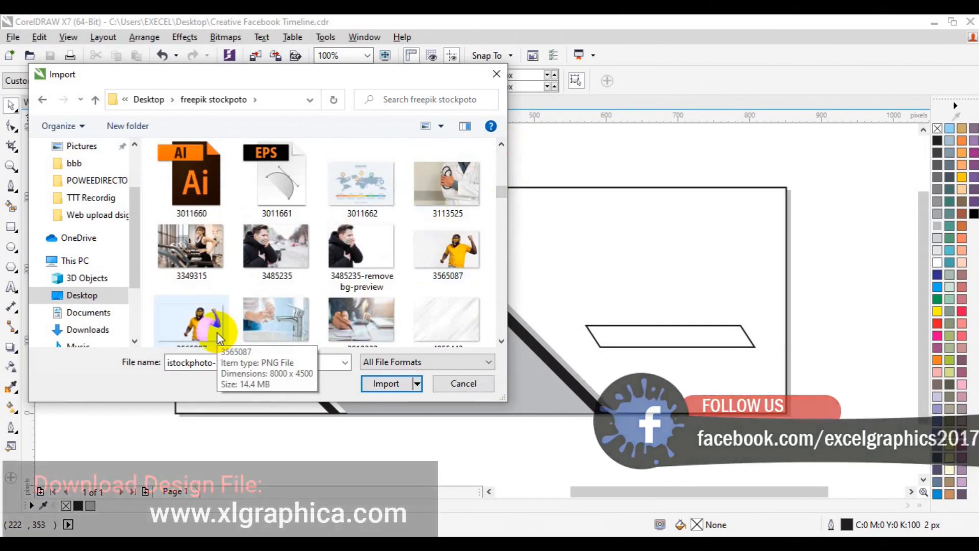
{"action": "left_click", "coordinate": [217, 332], "text": "ctrl"}
{"action": "left_click", "coordinate": [380, 381]}
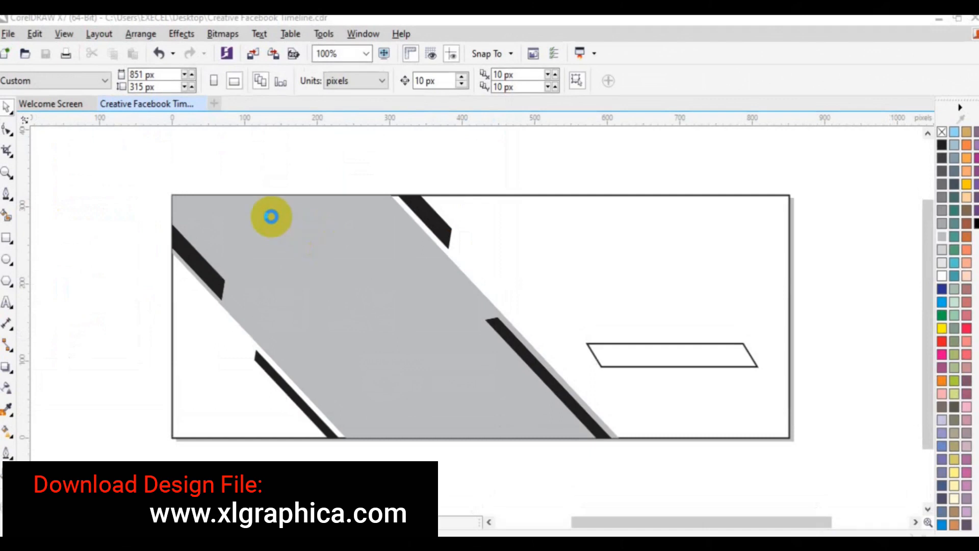
Place the yellow-shirt man at about 584 by 329 px and the skyscraper photo at about 688 by 458 px over the cover's left part.
{"action": "left_click", "coordinate": [172, 196]}
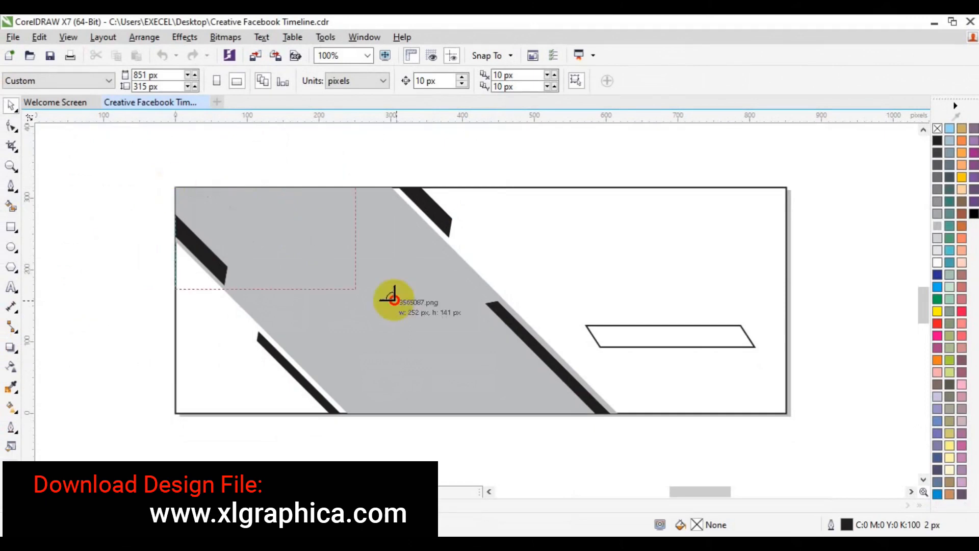
{"action": "left_click_drag", "start_coordinate": [393, 298], "coordinate": [736, 422]}
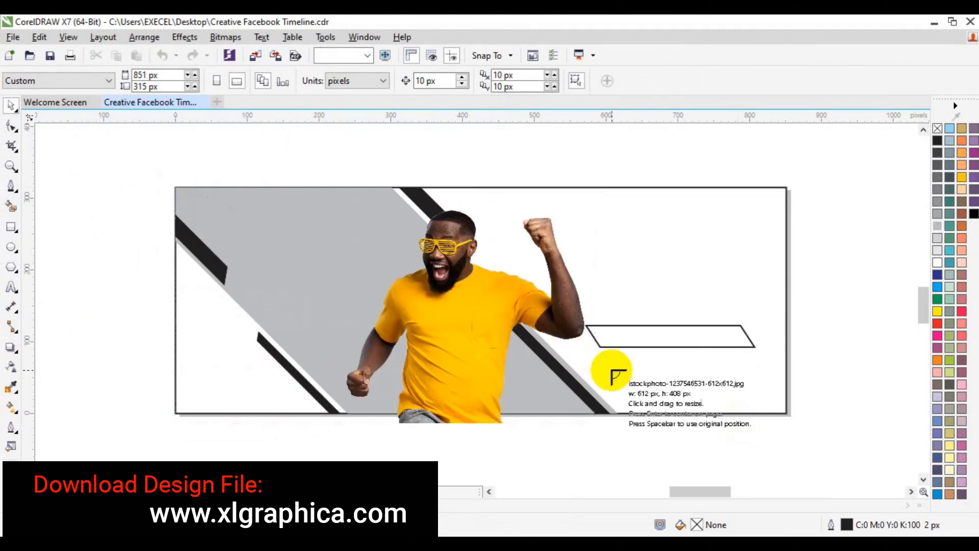
{"action": "left_click_drag", "start_coordinate": [175, 187], "coordinate": [700, 465]}
{"action": "left_click_drag", "start_coordinate": [525, 379], "coordinate": [311, 369]}
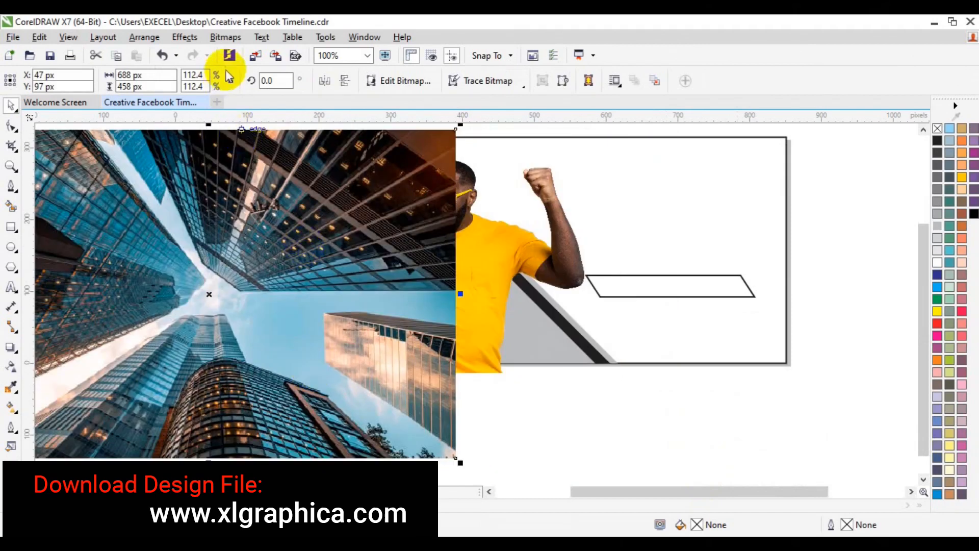
PowerClip the skyscraper photo inside the light gray diagonal shape.
{"action": "left_click", "coordinate": [186, 37]}
{"action": "mouse_move", "coordinate": [250, 220]}
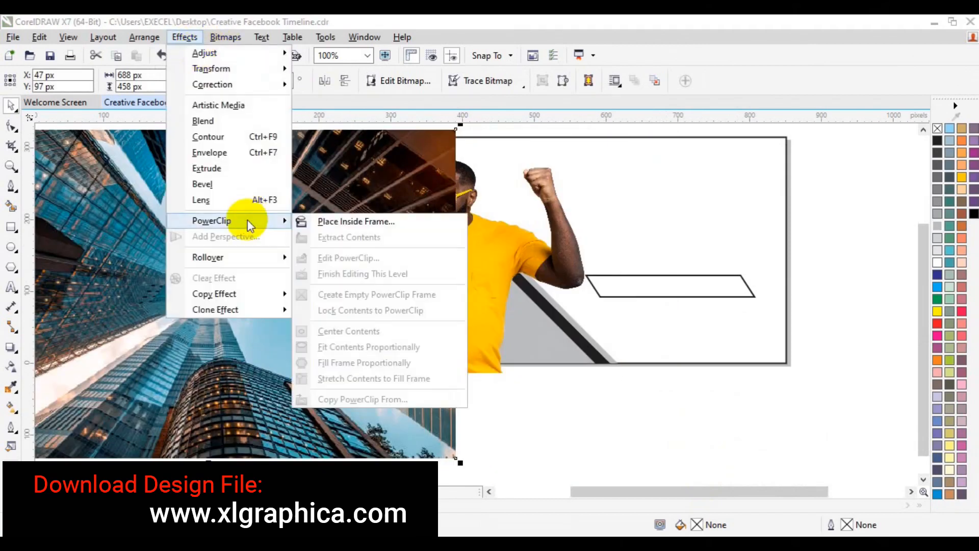
{"action": "left_click", "coordinate": [415, 220]}
{"action": "left_click", "coordinate": [562, 342]}
{"action": "left_click", "coordinate": [487, 310]}
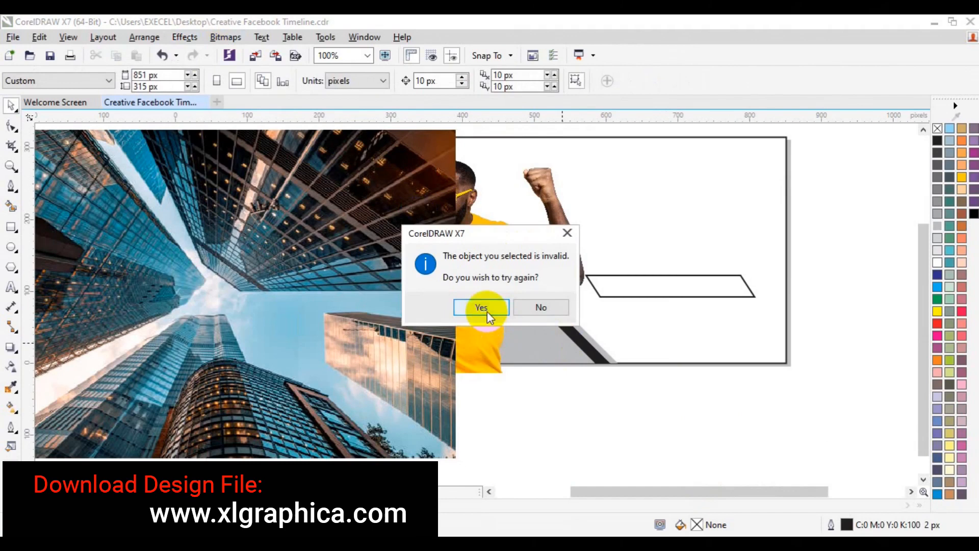
{"action": "left_click", "coordinate": [600, 349]}
{"action": "left_click", "coordinate": [464, 343]}
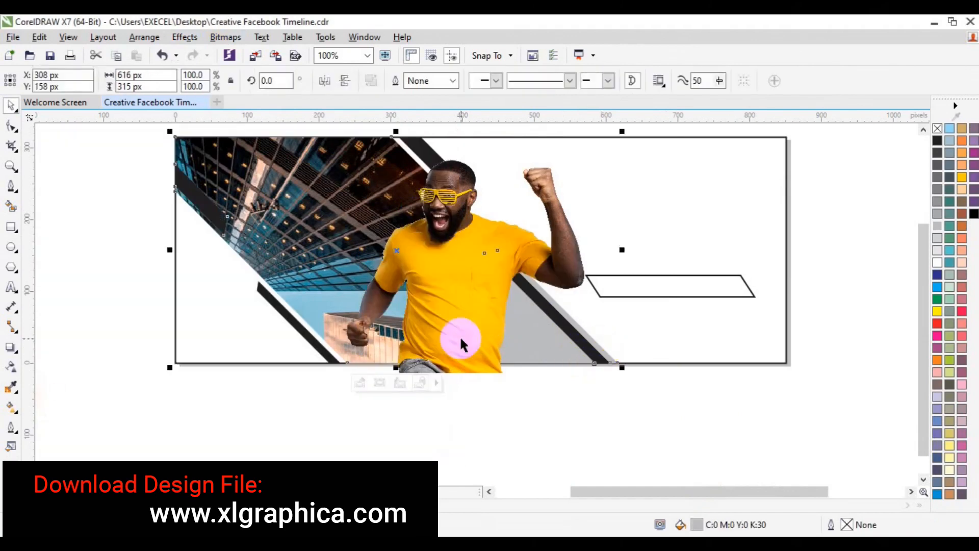
Edit the PowerClip contents, shift the skyscraper photo right to about X 297, Y 110 px, and finish editing.
{"action": "left_click", "coordinate": [359, 384]}
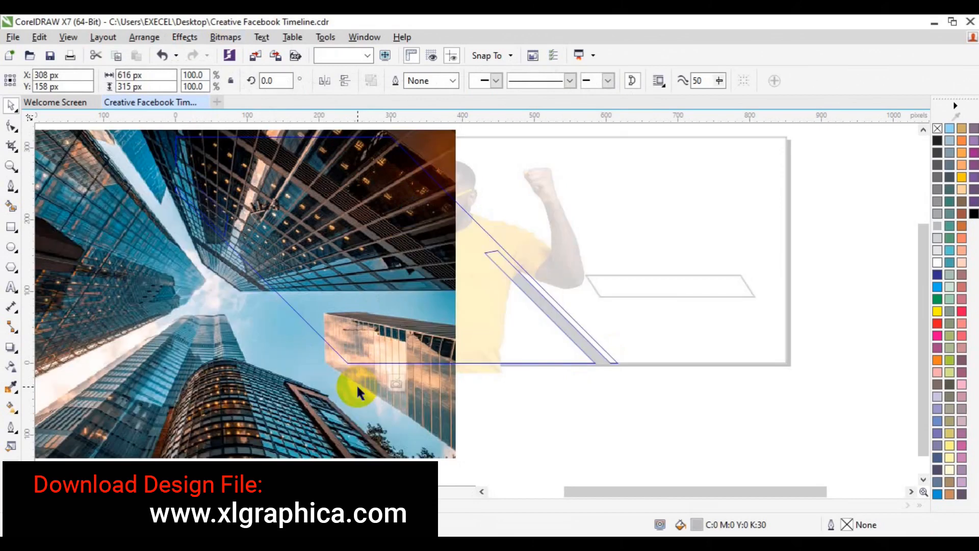
{"action": "left_click", "coordinate": [198, 393]}
{"action": "left_click_drag", "start_coordinate": [200, 394], "coordinate": [377, 383]}
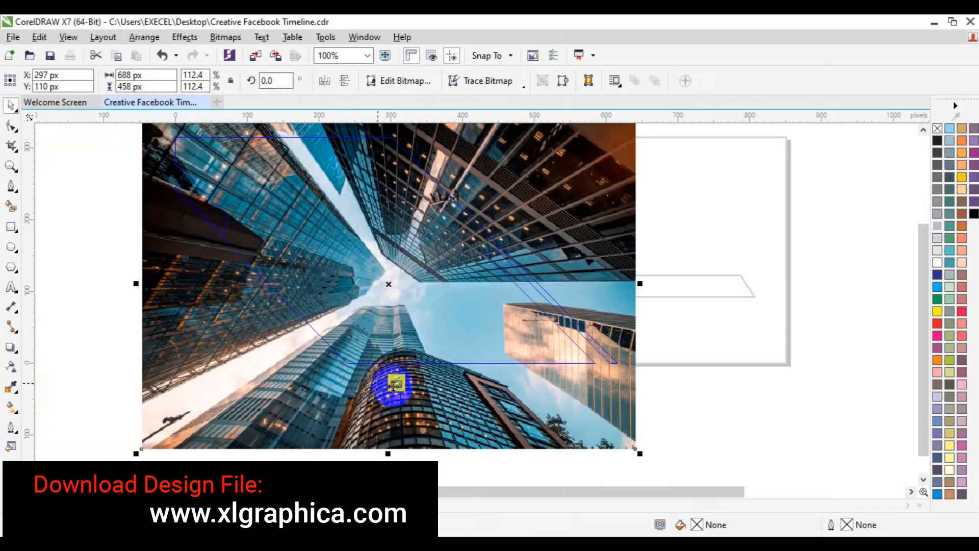
{"action": "left_click_drag", "start_coordinate": [398, 386], "coordinate": [396, 383]}
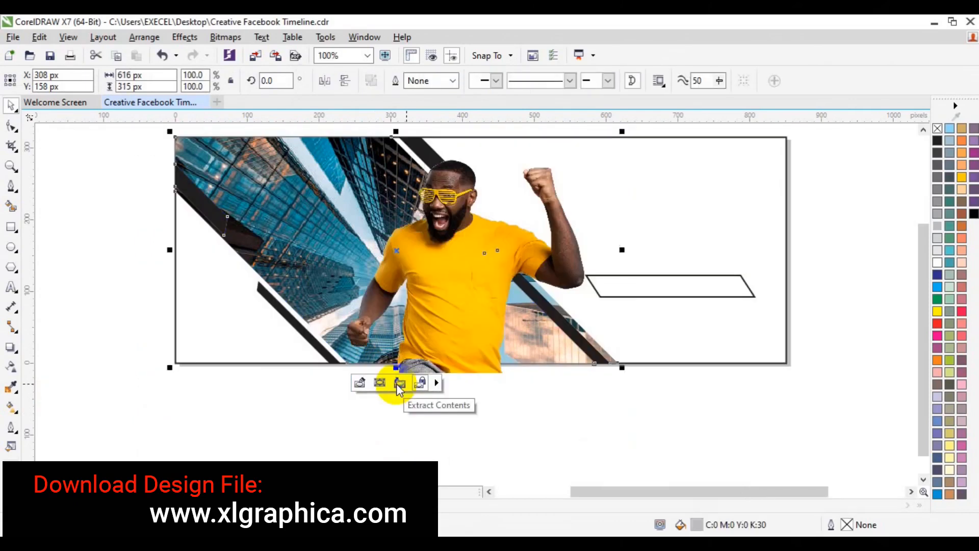
{"action": "left_click", "coordinate": [397, 382]}
Move the yellow-shirt man to about X 389, Y 161 px, over the diagonal's right edge.
{"action": "left_click_drag", "start_coordinate": [465, 295], "coordinate": [536, 280]}
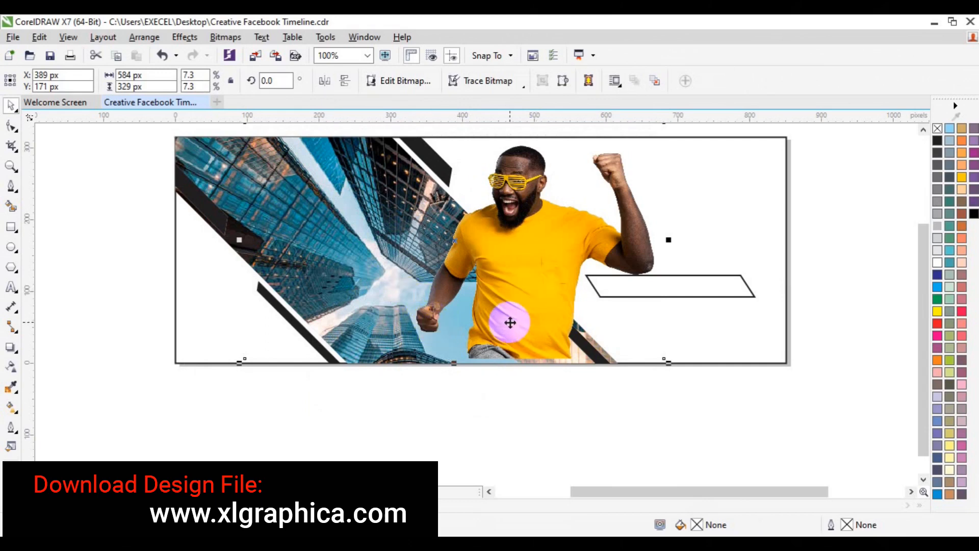
{"action": "key", "text": "Down"}
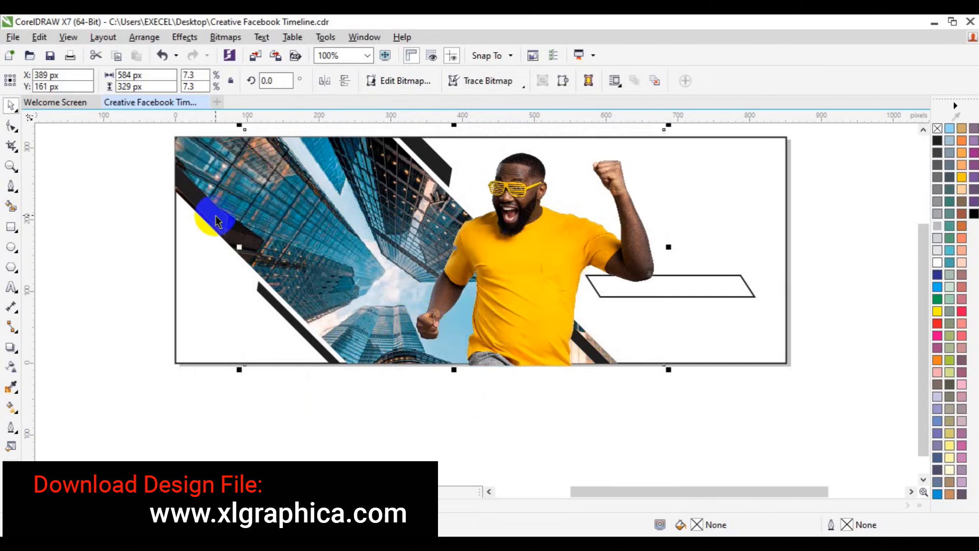
Crop the empty left part of the yellow-shirt man's image with the Shape tool, down to about 384 px wide.
{"action": "left_click", "coordinate": [11, 125]}
{"action": "left_click_drag", "start_coordinate": [226, 131], "coordinate": [311, 245]}
{"action": "key", "text": "ctrl+z"}
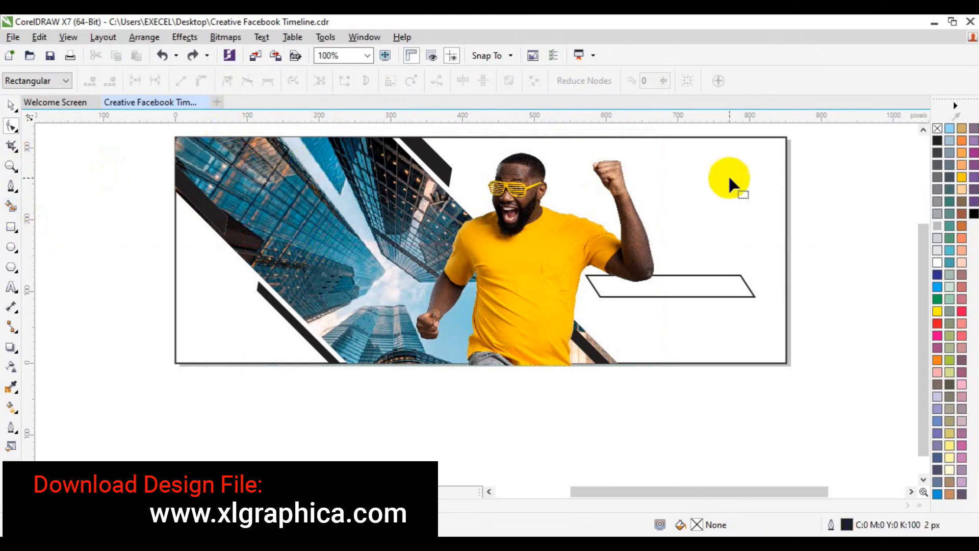
{"action": "left_click", "coordinate": [923, 130]}
{"action": "left_click", "coordinate": [424, 202]}
{"action": "left_click", "coordinate": [186, 158]}
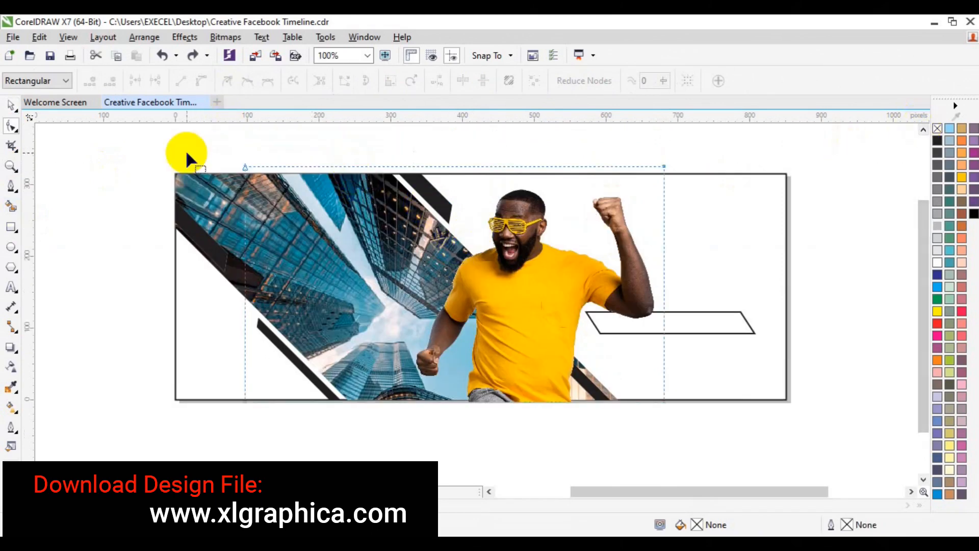
{"action": "left_click_drag", "start_coordinate": [328, 416], "coordinate": [334, 424]}
{"action": "key", "text": "Right"}
{"action": "key", "text": "Right"}
{"action": "key", "text": "Right"}
{"action": "key", "text": "Right"}
{"action": "key", "text": "Right"}
{"action": "key", "text": "Right"}
{"action": "key", "text": "Right"}
{"action": "key", "text": "Right"}
{"action": "key", "text": "Right"}
{"action": "key", "text": "Right"}
{"action": "key", "text": "Right"}
{"action": "key", "text": "Right"}
{"action": "key", "text": "Right"}
{"action": "key", "text": "Right"}
{"action": "key", "text": "Right"}
{"action": "key", "text": "Right"}
{"action": "key", "text": "Right"}
{"action": "key", "text": "Right"}
{"action": "key", "text": "Right"}
{"action": "key", "text": "Right"}
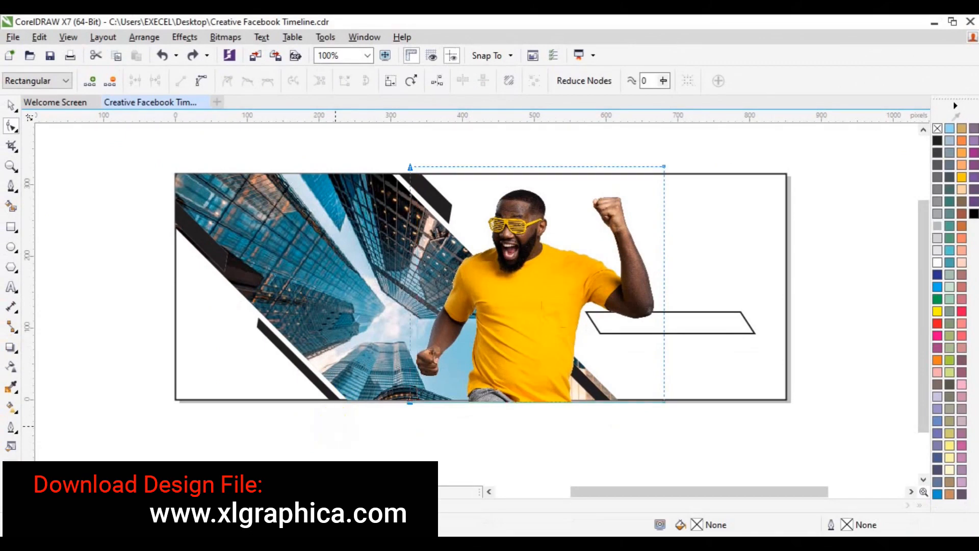
Move the yellow-shirt man left to about X 446 px and crop his image's bottom edge to a height of about 318 px.
{"action": "key", "text": "space"}
{"action": "left_click_drag", "start_coordinate": [546, 292], "coordinate": [518, 291]}
{"action": "left_click", "coordinate": [12, 127]}
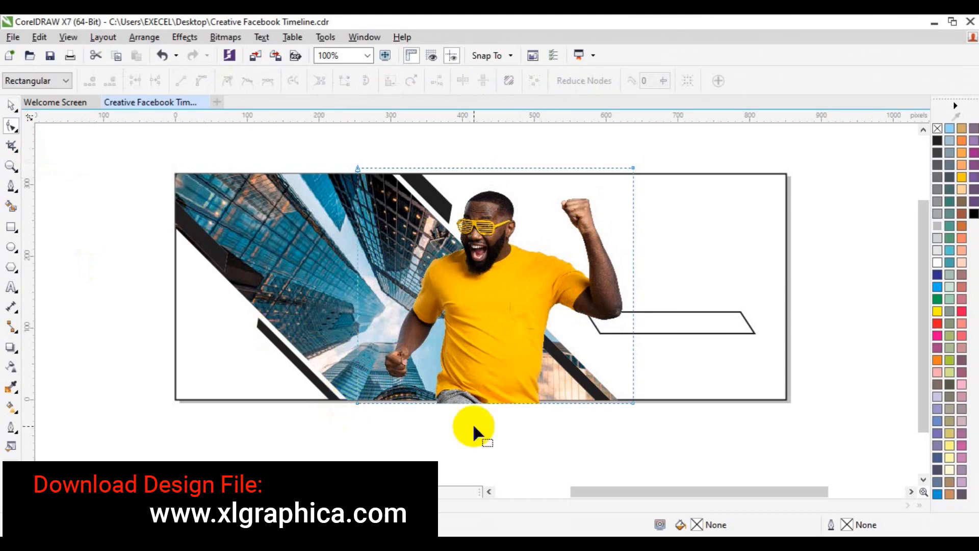
{"action": "left_click_drag", "start_coordinate": [698, 413], "coordinate": [339, 387]}
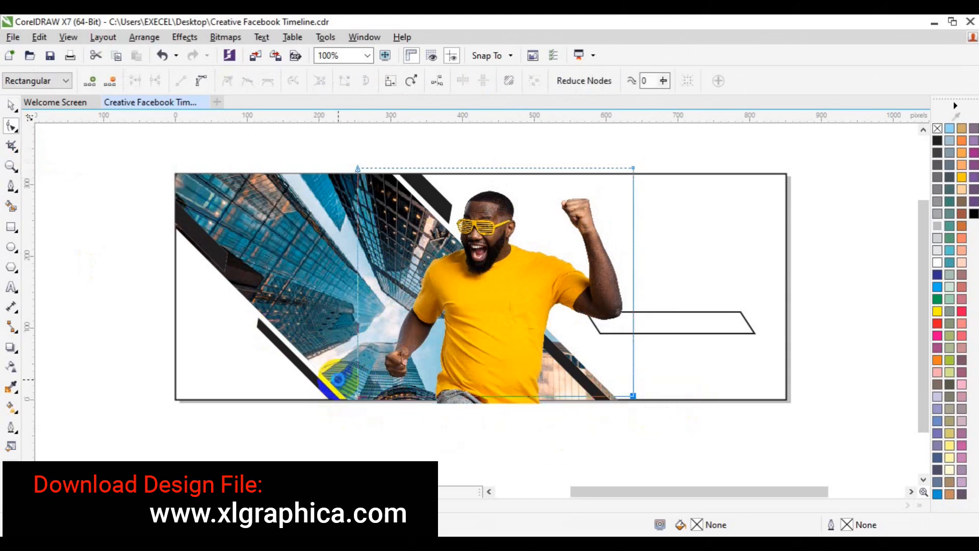
{"action": "key", "text": "space"}
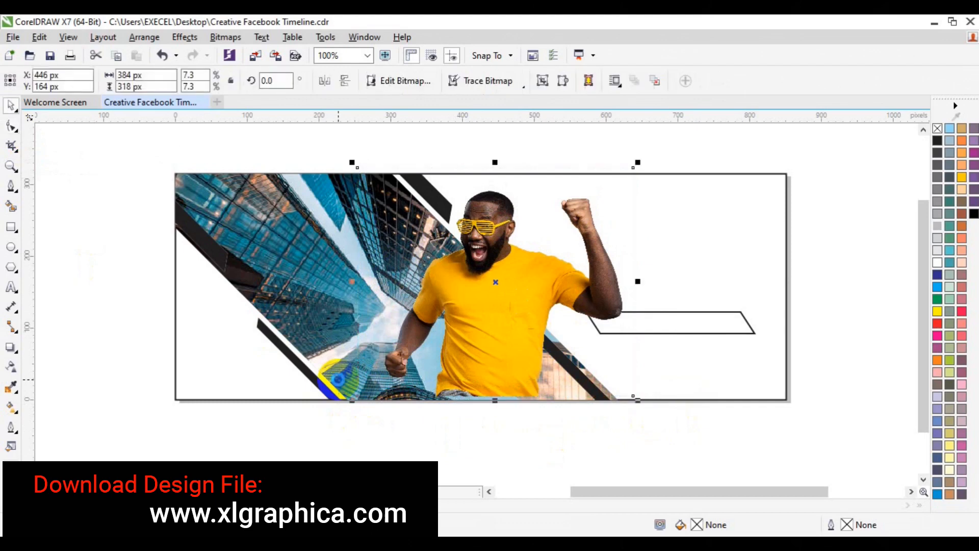
Bottom-align the yellow-shirt man with the page-sized background rectangle.
{"action": "key", "text": "Down"}
{"action": "left_click", "coordinate": [216, 345], "text": "shift"}
{"action": "key", "text": "b"}
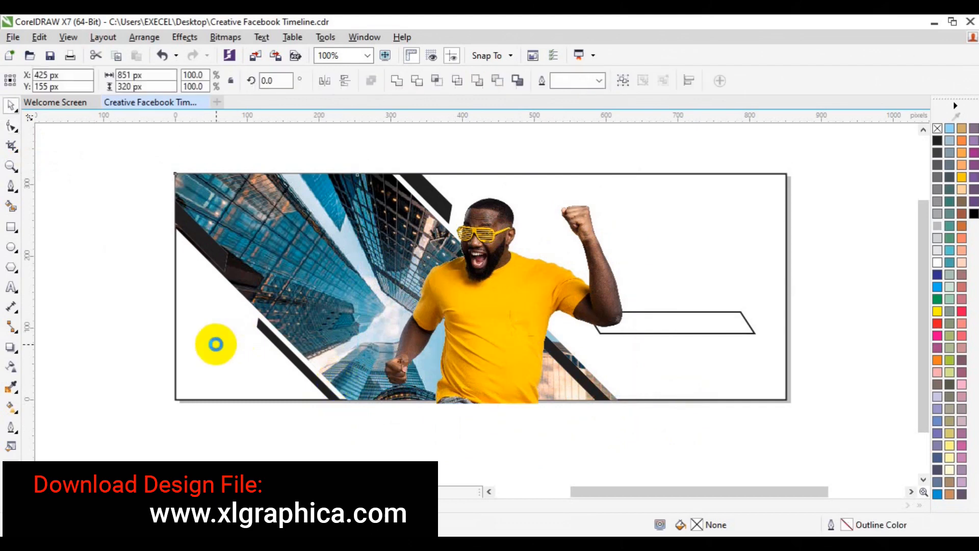
{"action": "left_click", "coordinate": [103, 299]}
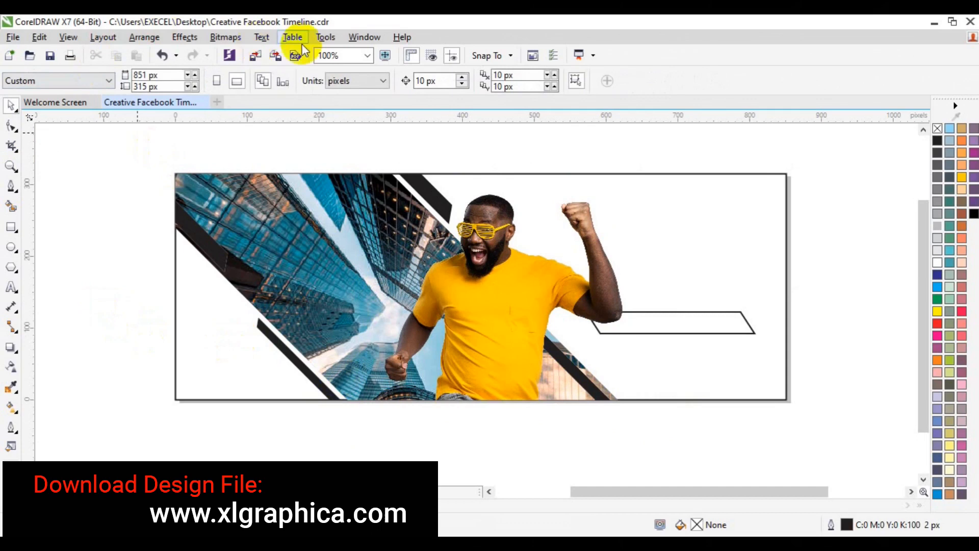
Import the image of the man in a white shirt and place it at about 456 by 304 px beside the yellow-shirt man.
{"action": "left_click", "coordinate": [256, 54]}
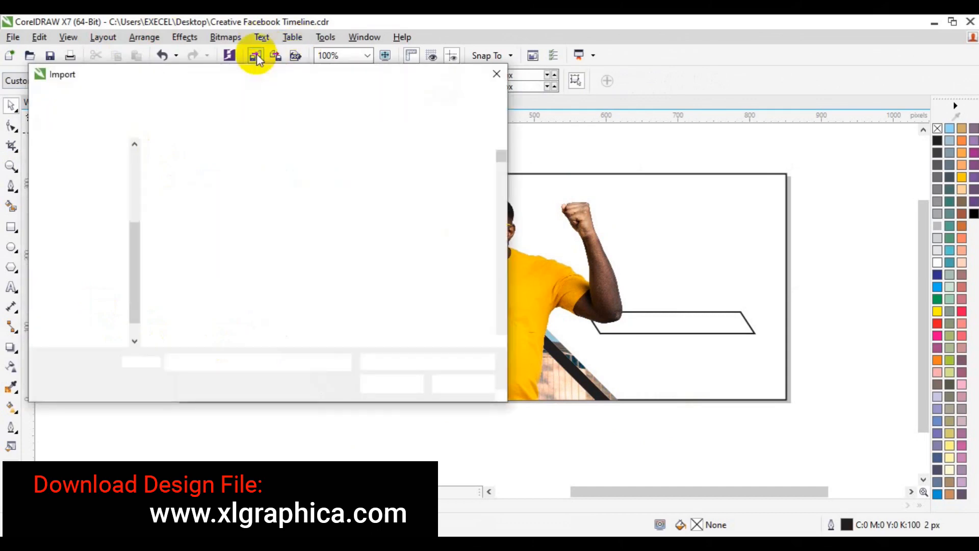
{"action": "left_click_drag", "start_coordinate": [501, 159], "coordinate": [500, 176]}
{"action": "left_click", "coordinate": [453, 241]}
{"action": "left_click", "coordinate": [392, 383]}
{"action": "left_click_drag", "start_coordinate": [406, 181], "coordinate": [736, 402]}
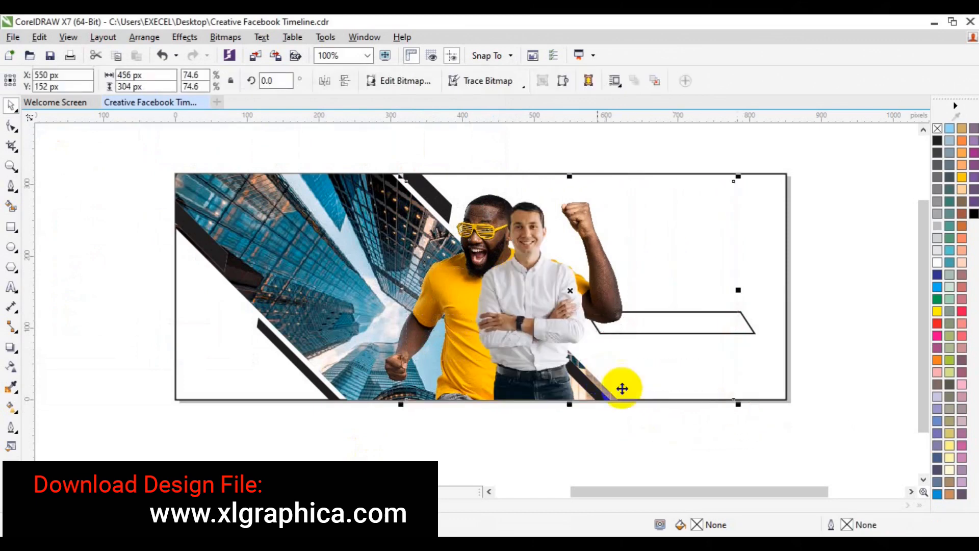
Try enlarging the white-shirt man's image to about 518 by 345 px.
{"action": "left_click", "coordinate": [540, 333]}
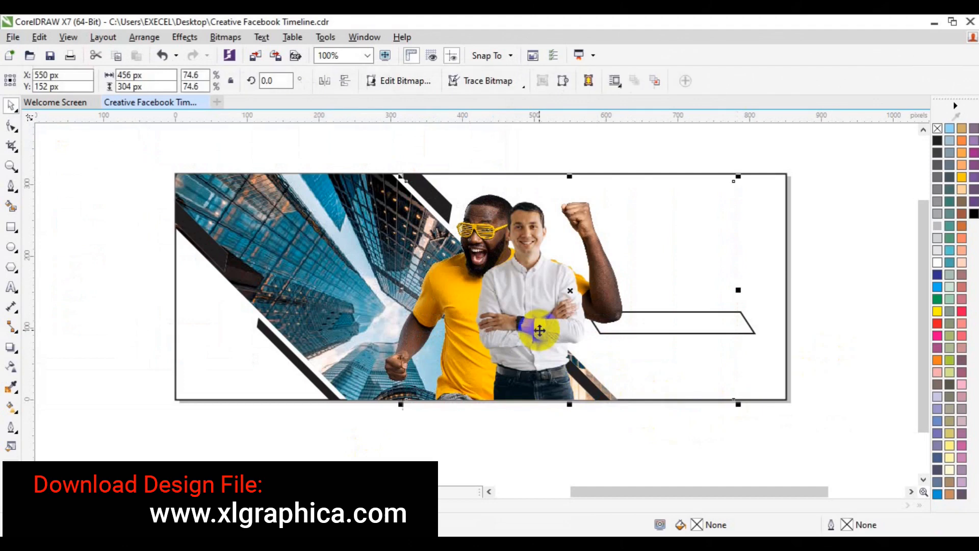
{"action": "left_click_drag", "start_coordinate": [740, 407], "coordinate": [773, 419]}
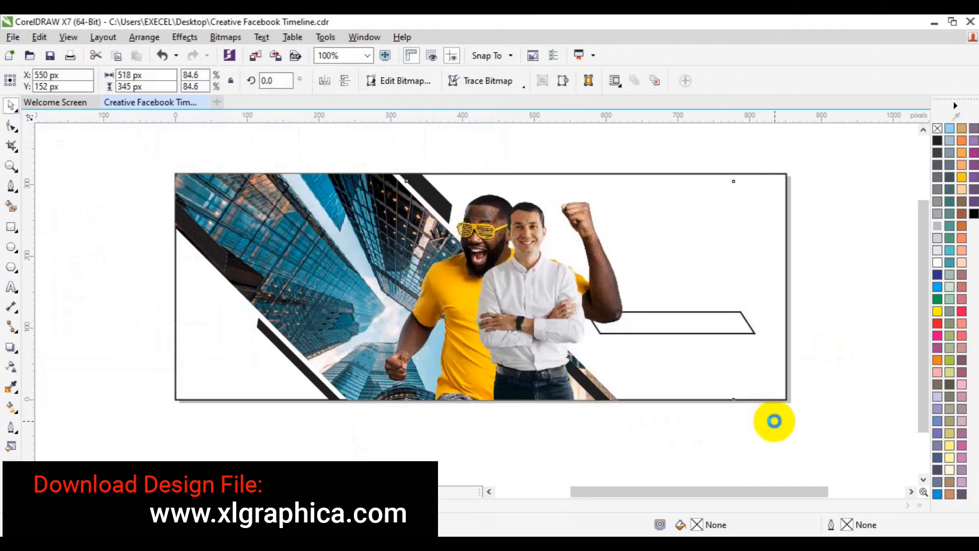
{"action": "key", "text": "ctrl+z"}
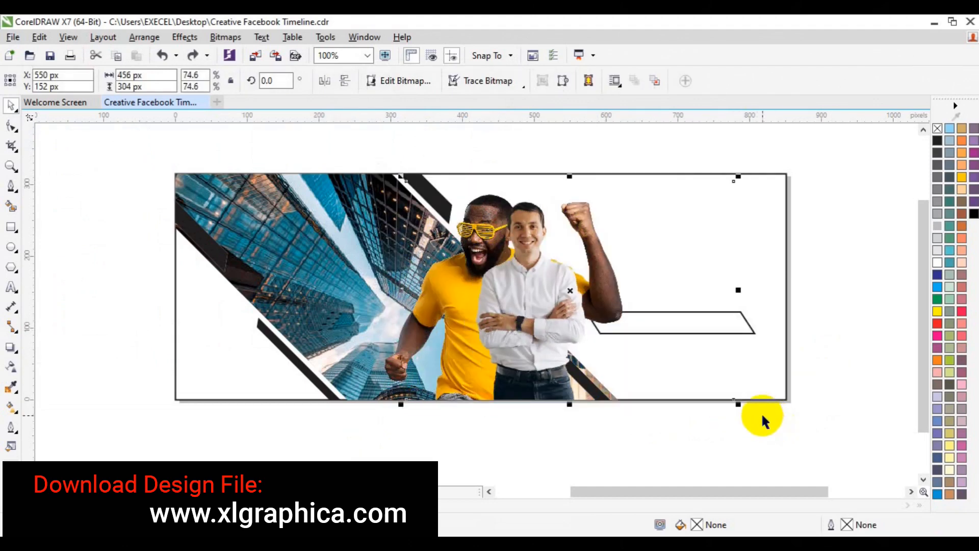
Move the yellow-shirt man to the cover's right side and position the white-shirt man over the diagonal at about X 524, Y 151 px.
{"action": "left_click", "coordinate": [618, 439]}
{"action": "left_click", "coordinate": [474, 350]}
{"action": "left_click_drag", "start_coordinate": [474, 350], "coordinate": [175, 358]}
{"action": "left_click_drag", "start_coordinate": [551, 300], "coordinate": [805, 268]}
{"action": "left_click_drag", "start_coordinate": [218, 329], "coordinate": [507, 328]}
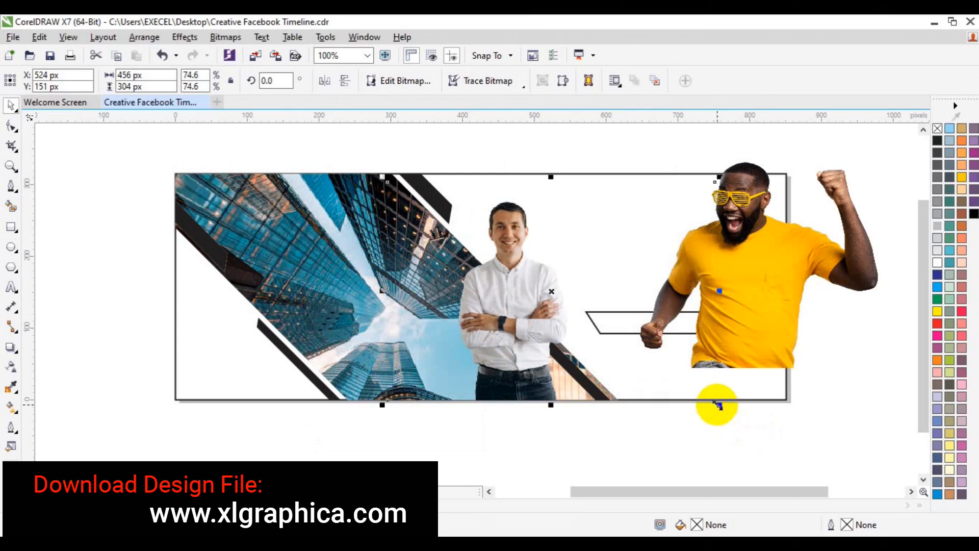
Enlarge the white-shirt man's image to about 479 by 326 px and bottom-align it with the page-sized background rectangle.
{"action": "left_click_drag", "start_coordinate": [720, 404], "coordinate": [728, 411]}
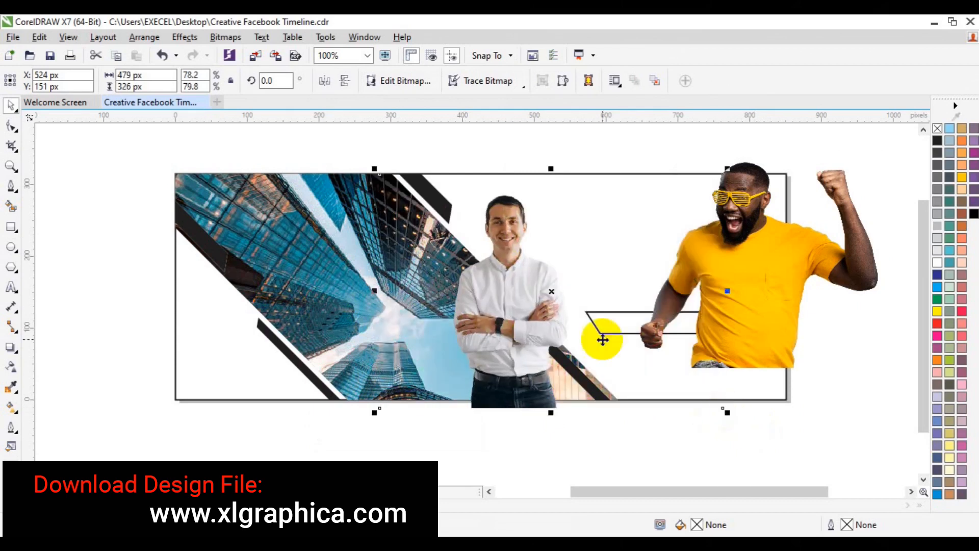
{"action": "left_click", "coordinate": [195, 329]}
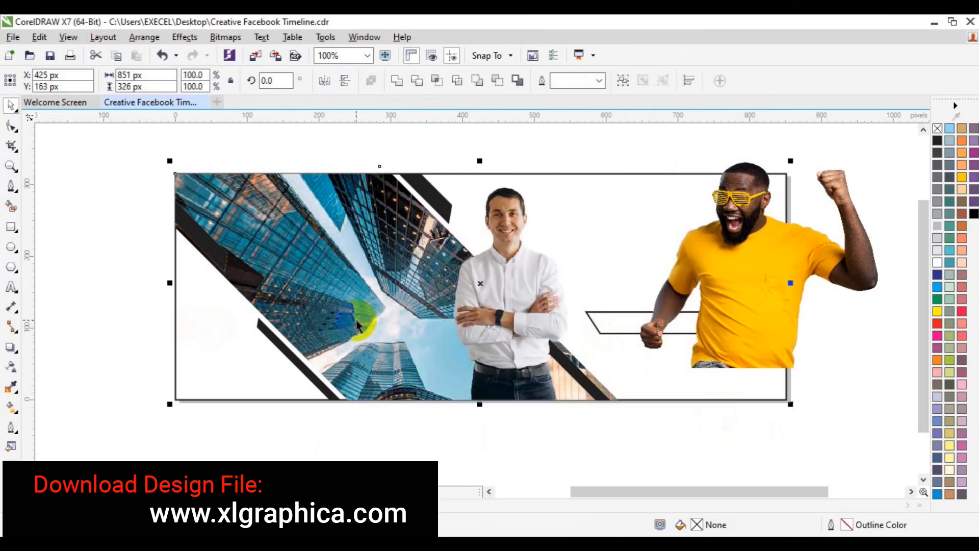
Delete the image of the man in the yellow shirt.
{"action": "left_click", "coordinate": [865, 253]}
{"action": "key", "text": "Delete"}
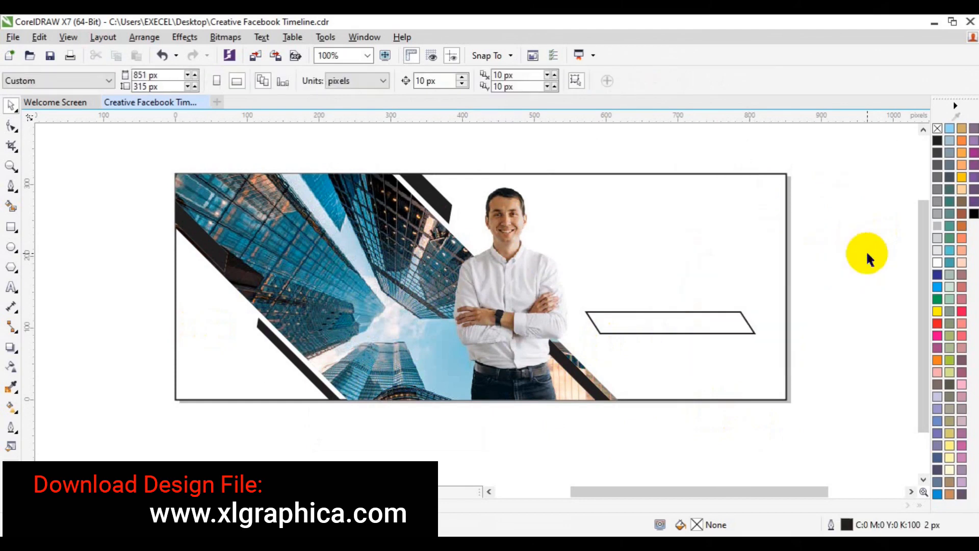
Crop the empty right side of the white-shirt man's image with the Shape tool, narrowing the image to 269 px.
{"action": "left_click", "coordinate": [576, 378]}
{"action": "left_click", "coordinate": [599, 403]}
{"action": "left_click", "coordinate": [606, 406]}
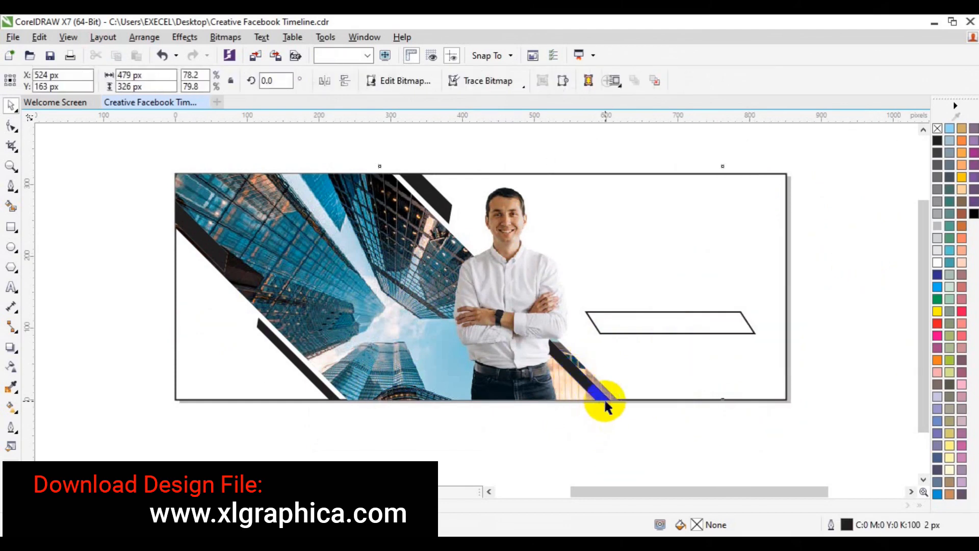
{"action": "left_click", "coordinate": [11, 126]}
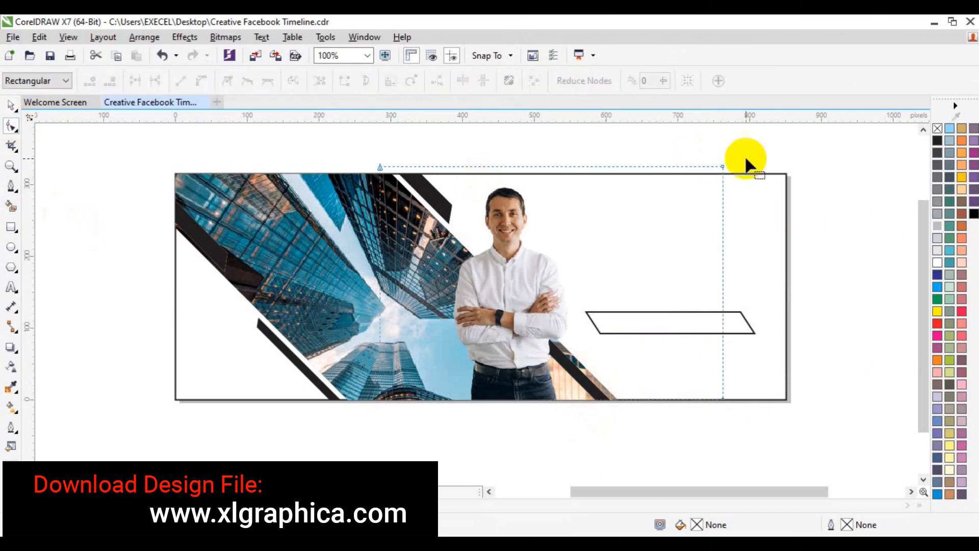
{"action": "left_click_drag", "start_coordinate": [727, 153], "coordinate": [647, 411]}
{"action": "key", "text": "Left"}
{"action": "key", "text": "Left"}
{"action": "key", "text": "Left"}
{"action": "key", "text": "Left"}
{"action": "key", "text": "Left"}
{"action": "key", "text": "Left"}
{"action": "key", "text": "Left"}
{"action": "key", "text": "Left"}
{"action": "key", "text": "Left"}
{"action": "key", "text": "Left"}
{"action": "key", "text": "Left"}
{"action": "key", "text": "Left"}
{"action": "key", "text": "Left"}
{"action": "key", "text": "Left"}
{"action": "key", "text": "Left"}
{"action": "key", "text": "Left"}
{"action": "key", "text": "Left"}
{"action": "key", "text": "Left"}
{"action": "key", "text": "Left"}
{"action": "key", "text": "Left"}
{"action": "key", "text": "Left"}
{"action": "key", "text": "space"}
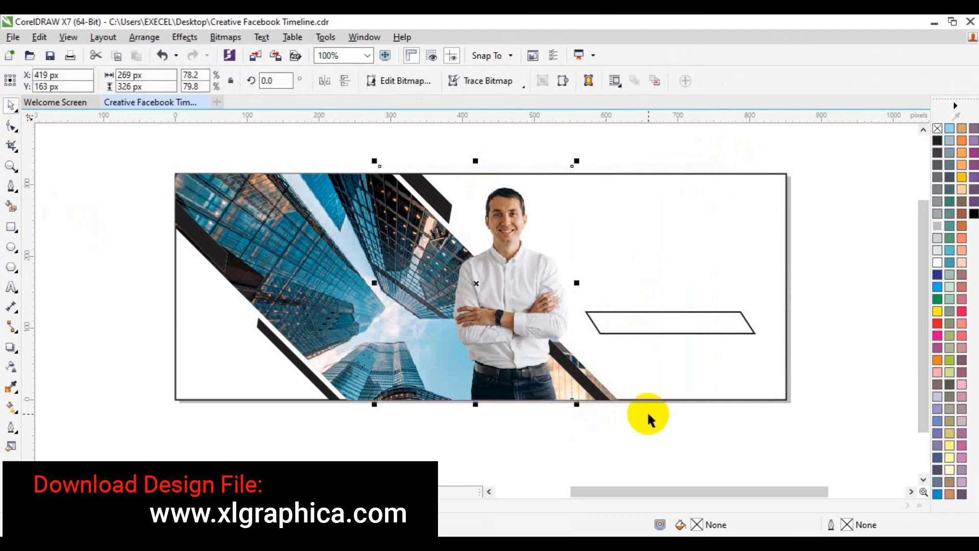
Fill the lower-right slanted bar with magenta.
{"action": "left_click", "coordinate": [602, 402]}
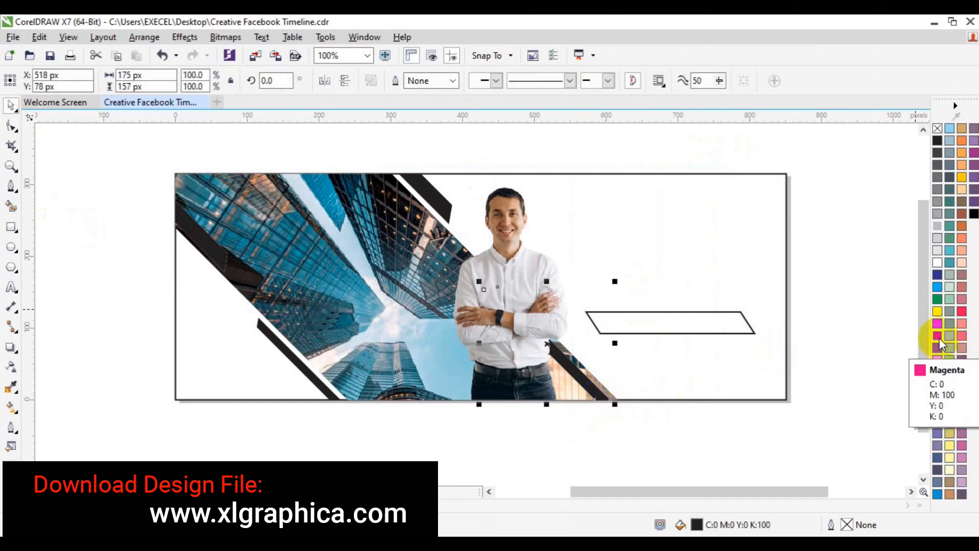
Crop the empty left side of the white-shirt man's image with the Shape tool so it clears the upper slanted bar.
{"action": "left_click", "coordinate": [443, 194]}
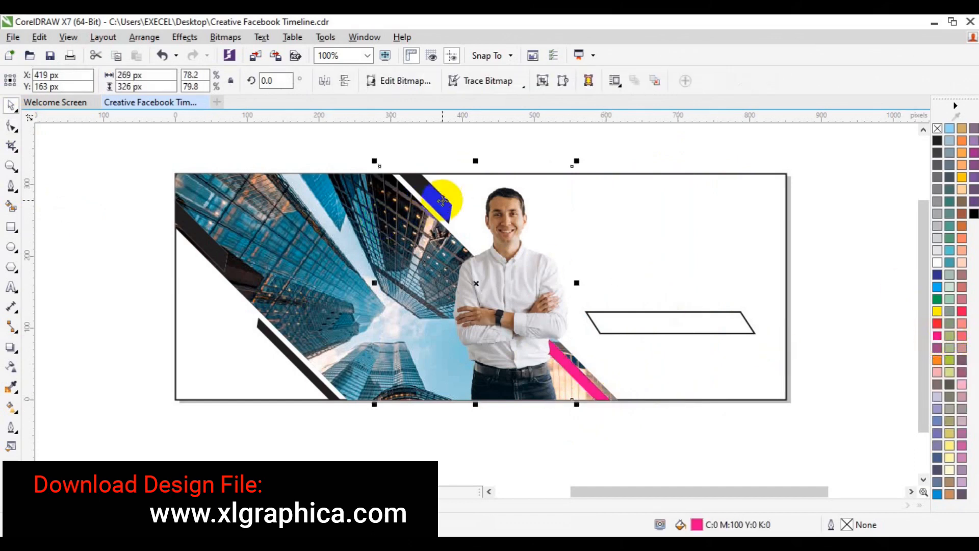
{"action": "left_click", "coordinate": [11, 125]}
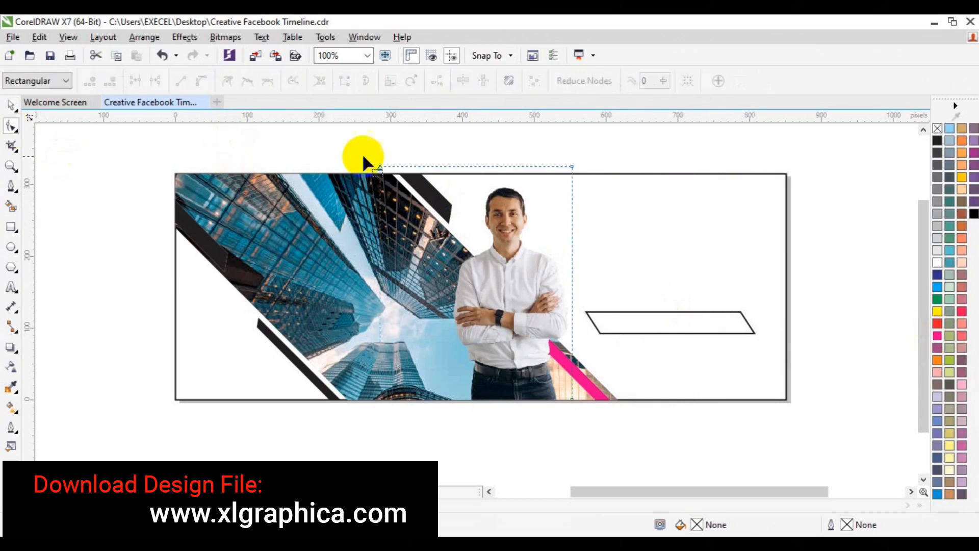
{"action": "left_click_drag", "start_coordinate": [354, 154], "coordinate": [428, 431]}
{"action": "key", "text": "Right"}
{"action": "key", "text": "Right"}
{"action": "key", "text": "Right"}
{"action": "key", "text": "Right"}
{"action": "key", "text": "Right"}
{"action": "key", "text": "Right"}
{"action": "key", "text": "Right"}
{"action": "key", "text": "Right"}
{"action": "key", "text": "Right"}
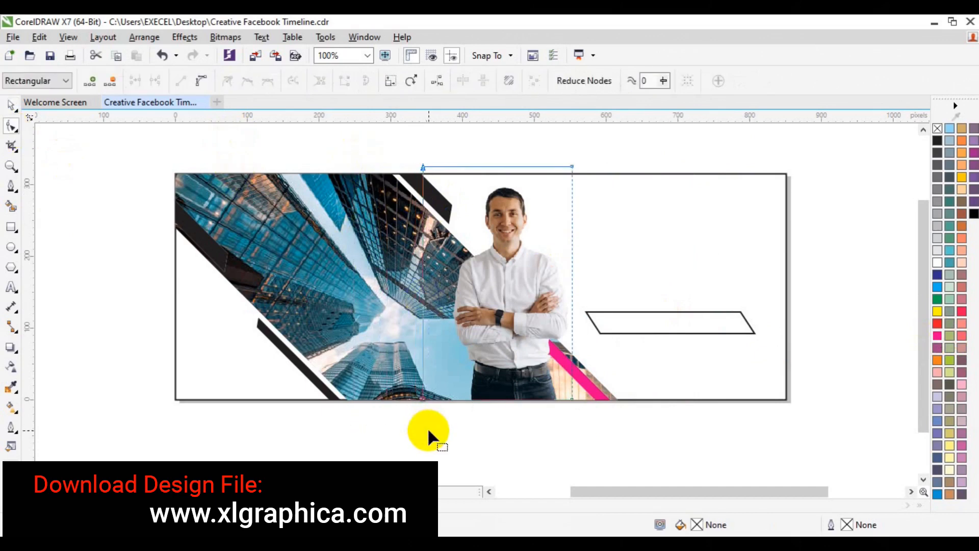
{"action": "key", "text": "space"}
Fill the upper slanted bar and the lower-left slanted bar with blue (C100 M20 Y0 K0).
{"action": "left_click", "coordinate": [424, 192]}
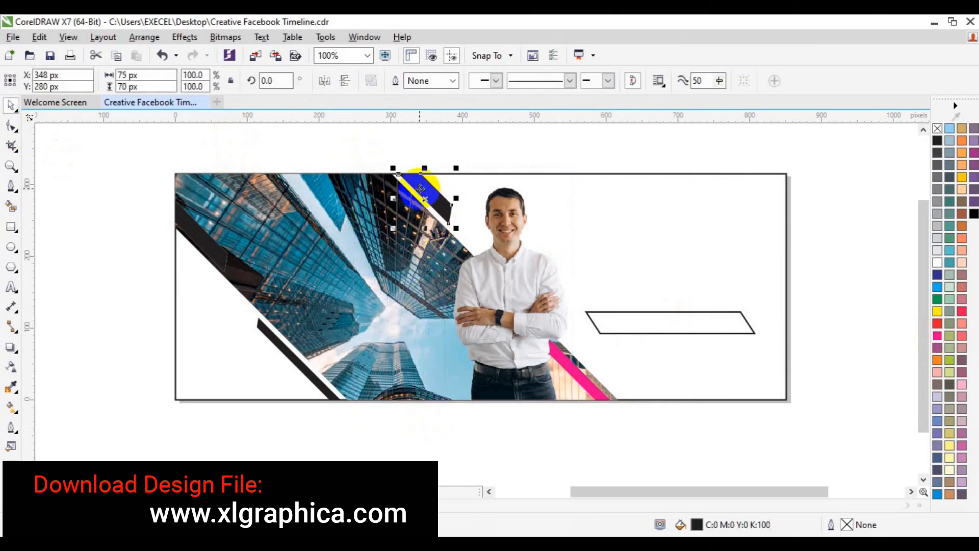
{"action": "left_click", "coordinate": [937, 493]}
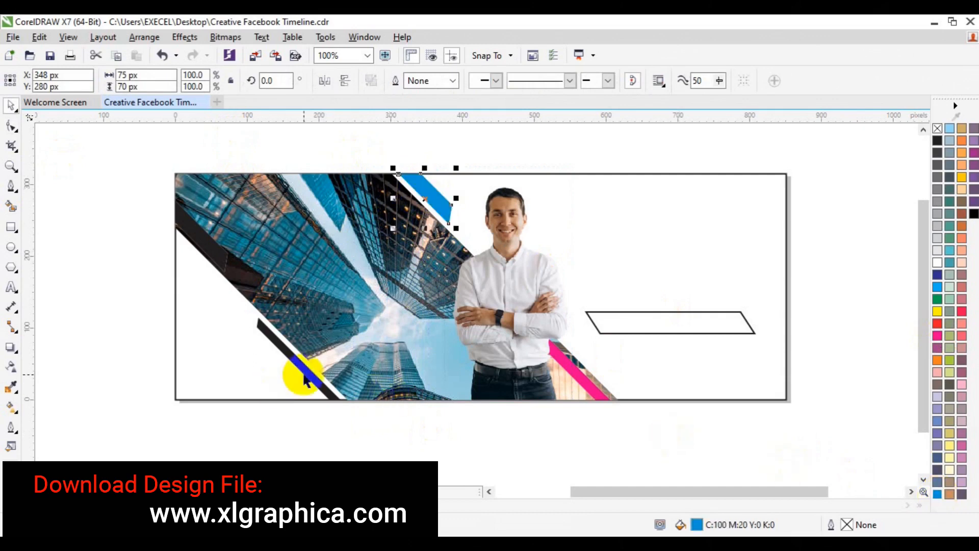
{"action": "left_click", "coordinate": [295, 372], "text": "shift"}
{"action": "left_click", "coordinate": [937, 493]}
Fill the slanted bar on the cover's upper-left edge with magenta.
{"action": "left_click", "coordinate": [97, 350]}
{"action": "left_click", "coordinate": [214, 262]}
{"action": "left_click", "coordinate": [129, 491]}
{"action": "left_click", "coordinate": [366, 454]}
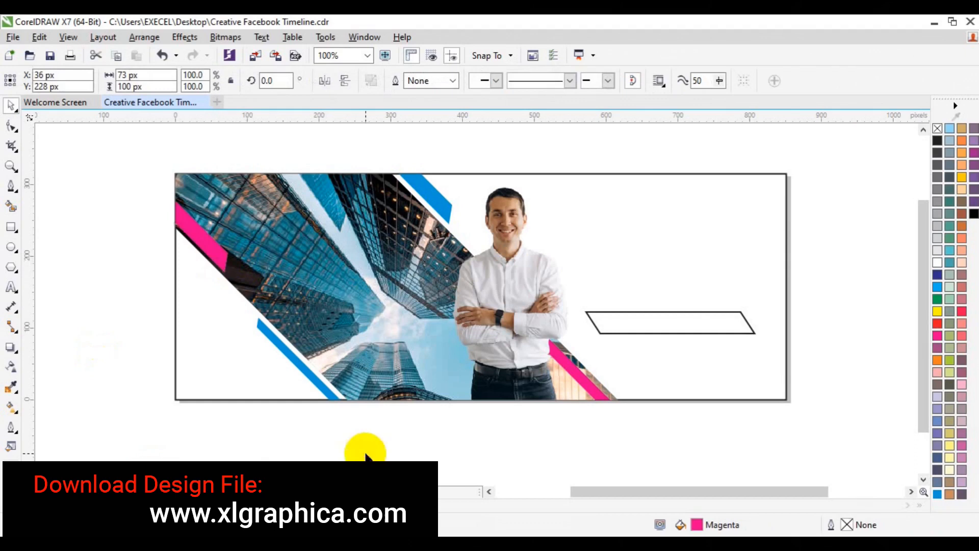
{"action": "left_click", "coordinate": [651, 330]}
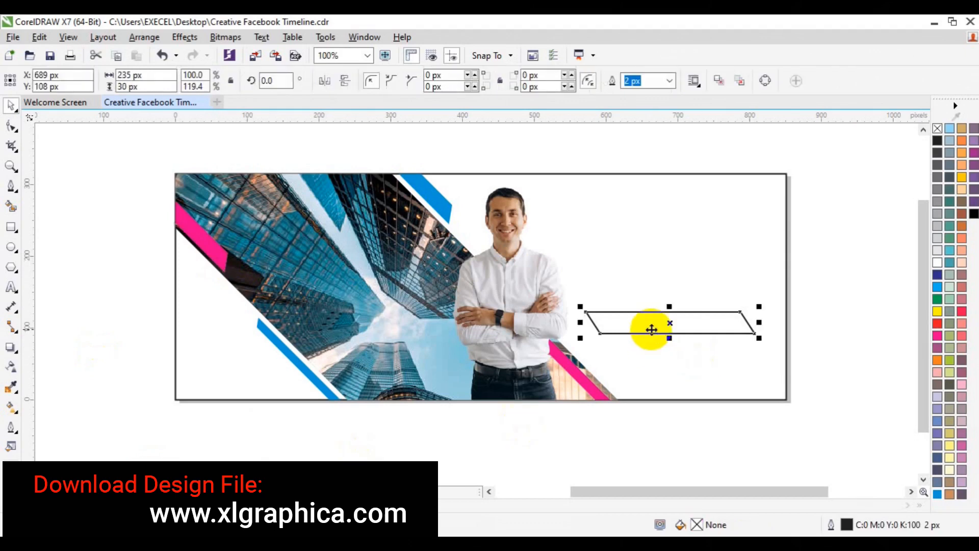
{"action": "left_click", "coordinate": [11, 407]}
{"action": "key", "text": "space"}
Add the text line "We Are The Best Choice" with the Text tool.
{"action": "left_click", "coordinate": [12, 287]}
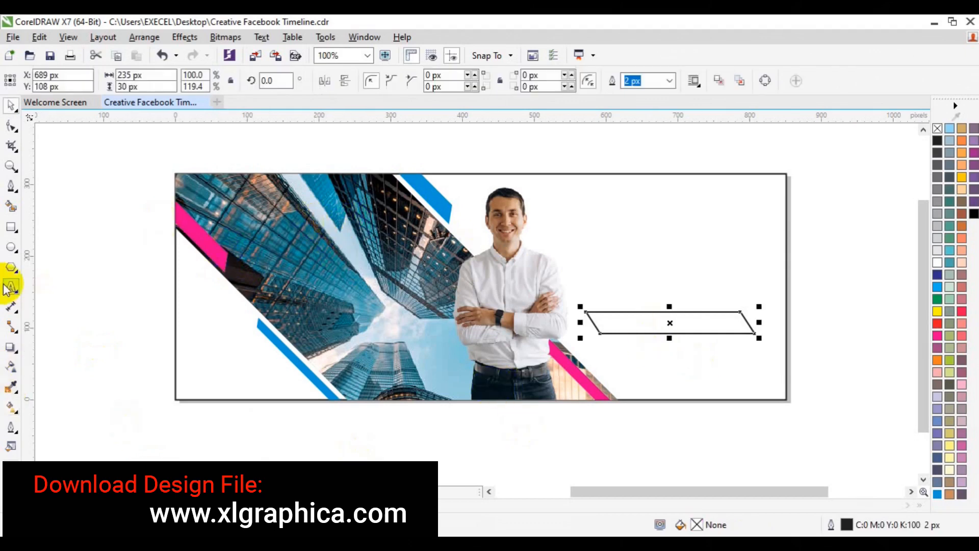
{"action": "left_click", "coordinate": [125, 296]}
{"action": "type", "text": "W"}
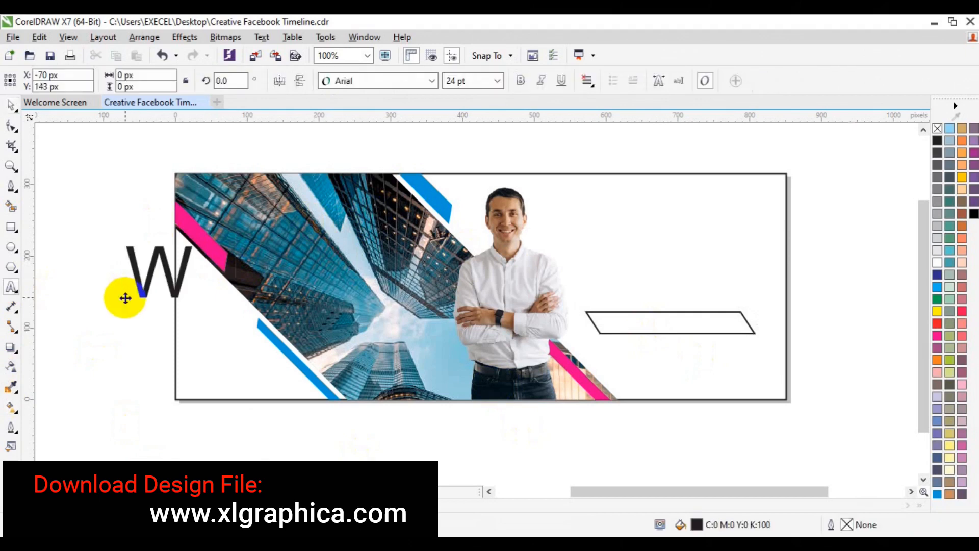
{"action": "type", "text": "e Are The Best"}
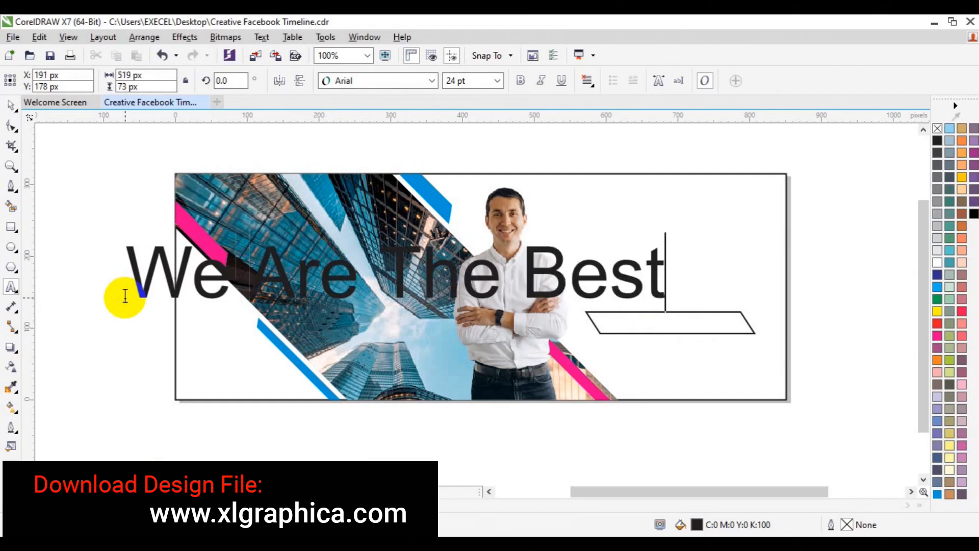
{"action": "type", "text": " Choice"}
Set the whole "We Are The Best Choice" line in Lato Medium at 9 pt.
{"action": "key", "text": "ctrl+a"}
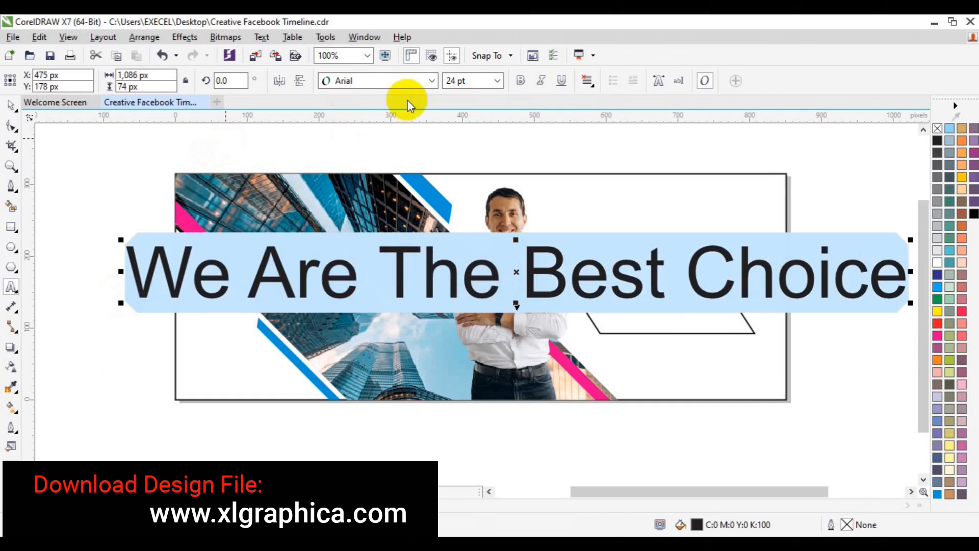
{"action": "left_click", "coordinate": [431, 81]}
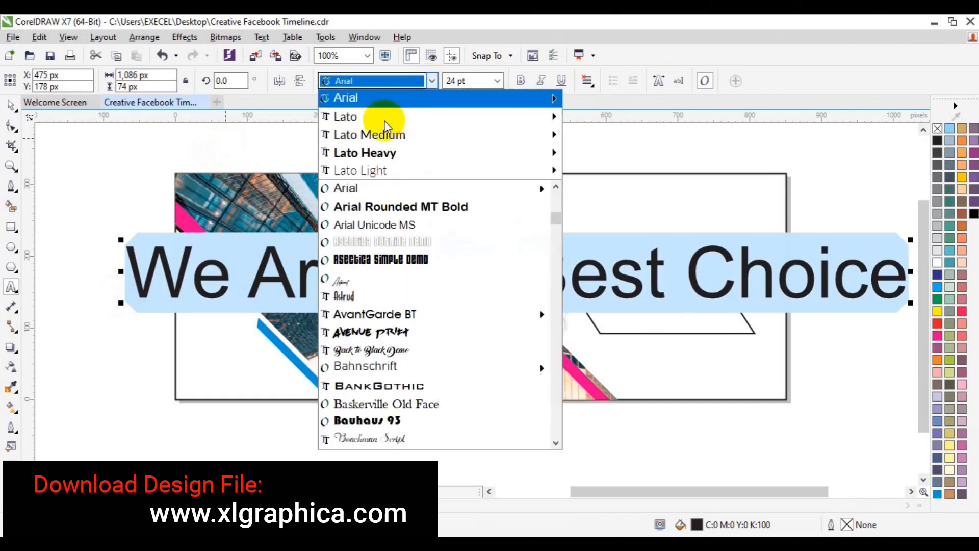
{"action": "mouse_move", "coordinate": [552, 130]}
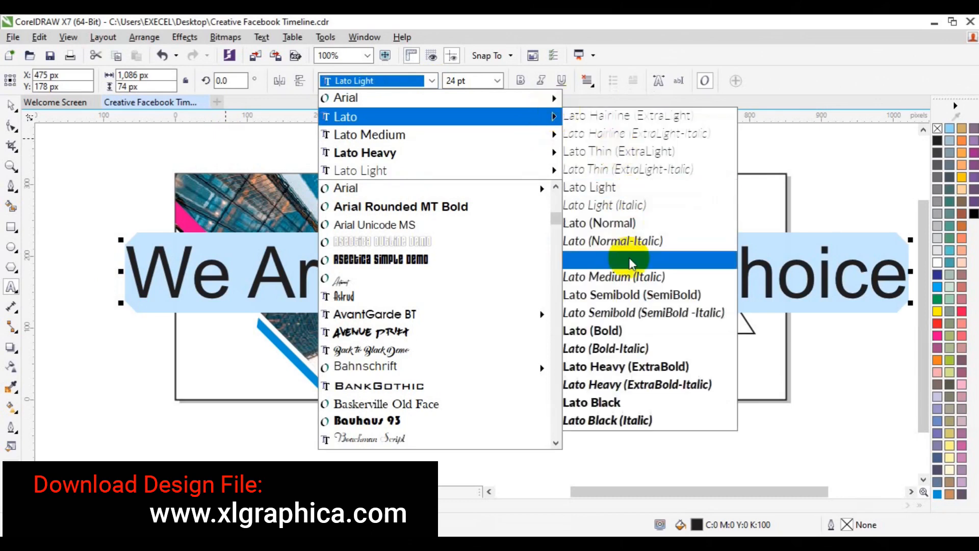
{"action": "left_click", "coordinate": [595, 258]}
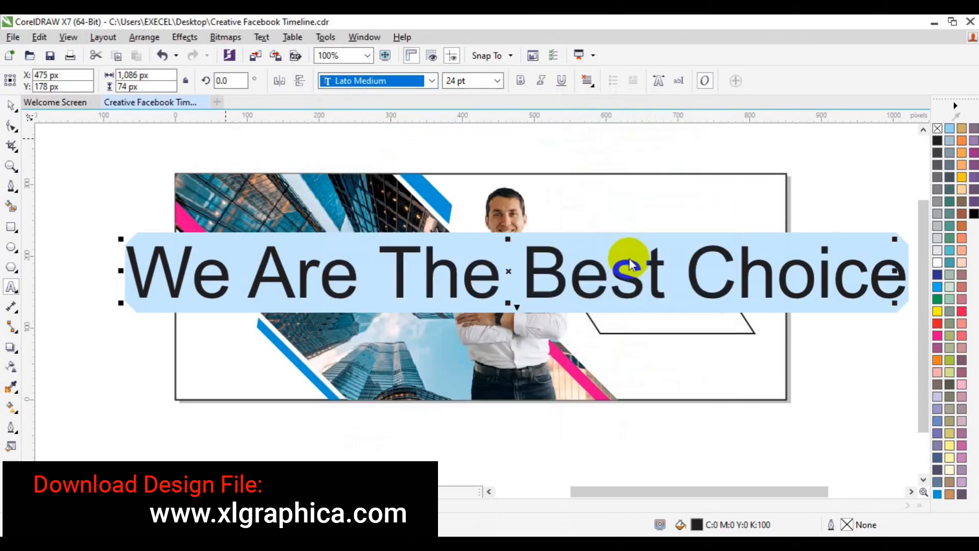
{"action": "left_click", "coordinate": [497, 80]}
{"action": "left_click", "coordinate": [481, 131]}
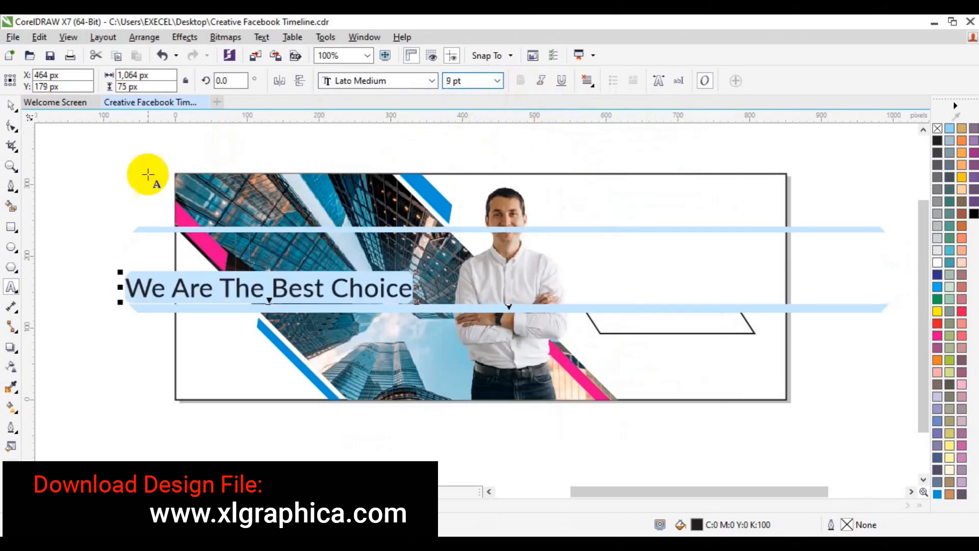
Move the tagline into the empty area beside the man and reduce its font size to 4 pt.
{"action": "left_click", "coordinate": [11, 106]}
{"action": "left_click_drag", "start_coordinate": [268, 288], "coordinate": [619, 244]}
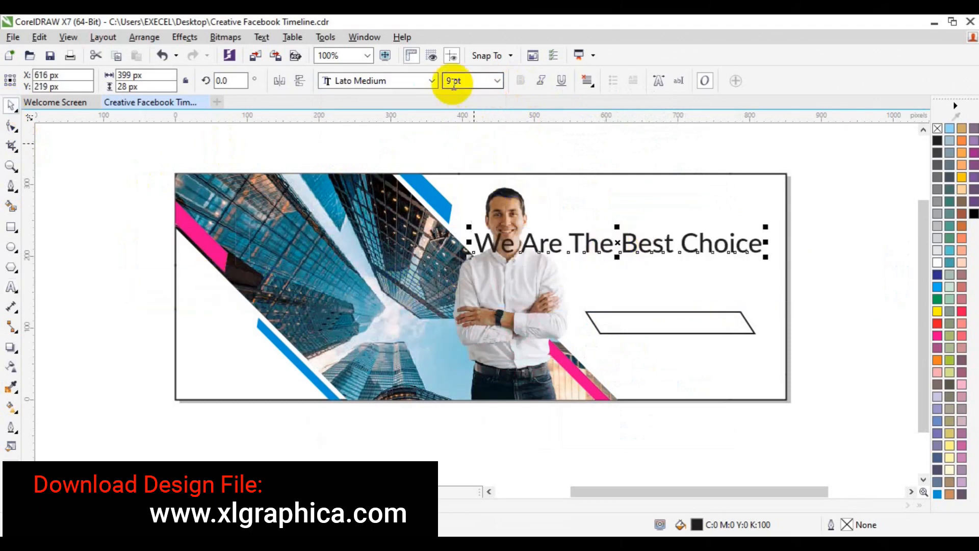
{"action": "left_click", "coordinate": [401, 162]}
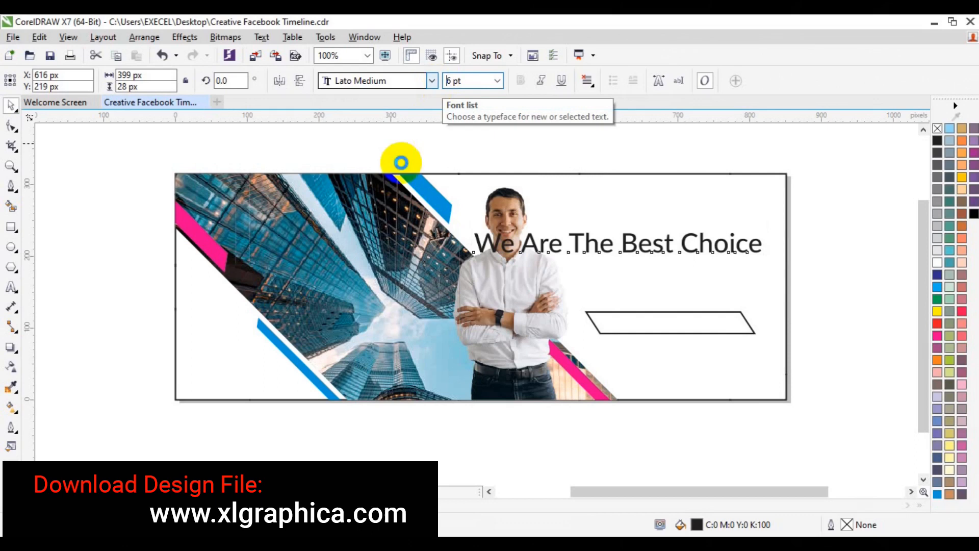
{"action": "left_click_drag", "start_coordinate": [575, 246], "coordinate": [666, 238]}
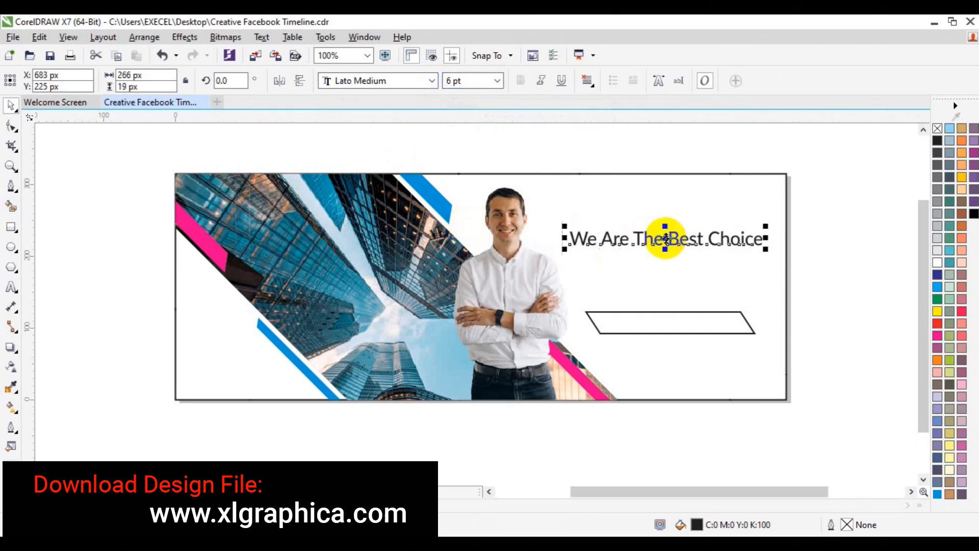
{"action": "type", "text": "4"}
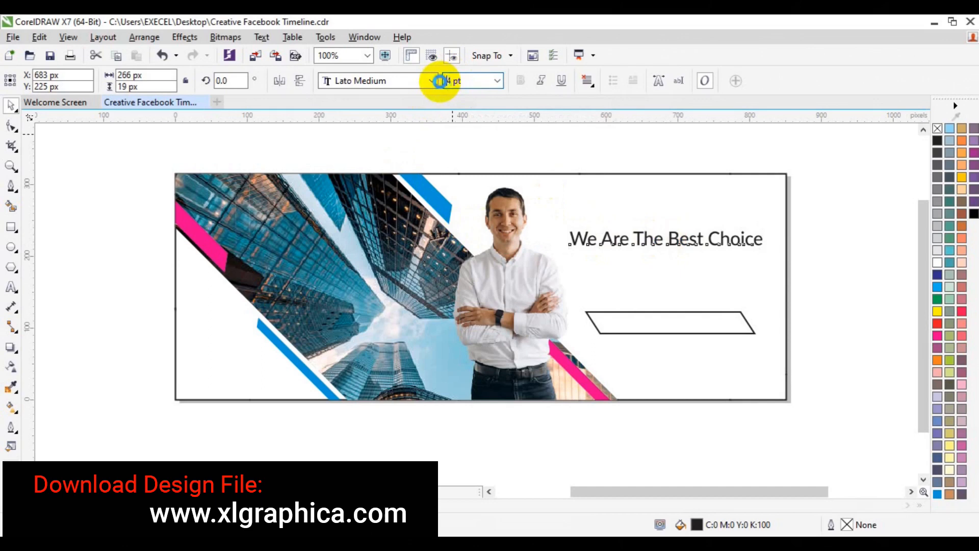
{"action": "key", "text": "Return"}
Duplicate the tagline below itself and replace the copy's text with "CREATIVE / DESIGN BUSINESS / AGENCY" on three lines.
{"action": "key", "text": "ctrl+d"}
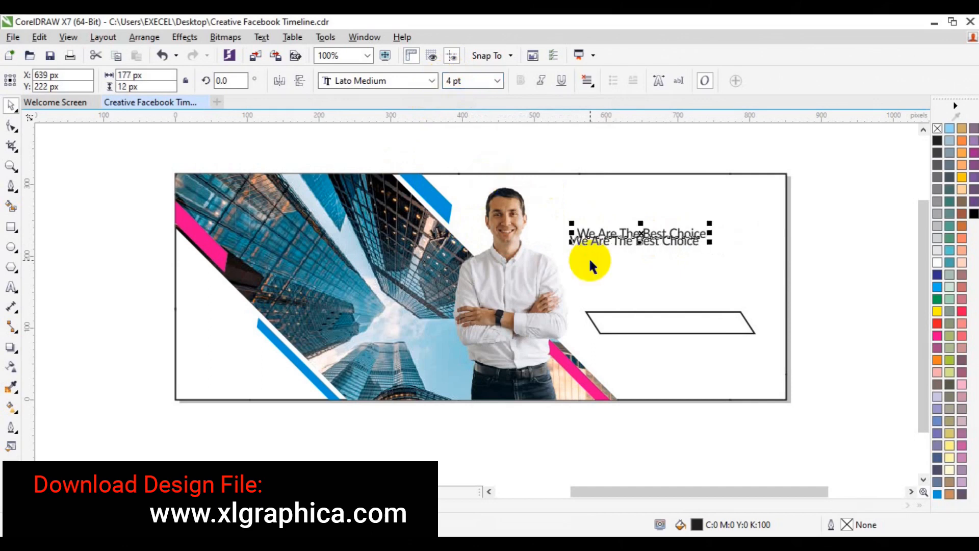
{"action": "left_click_drag", "start_coordinate": [640, 233], "coordinate": [637, 264]}
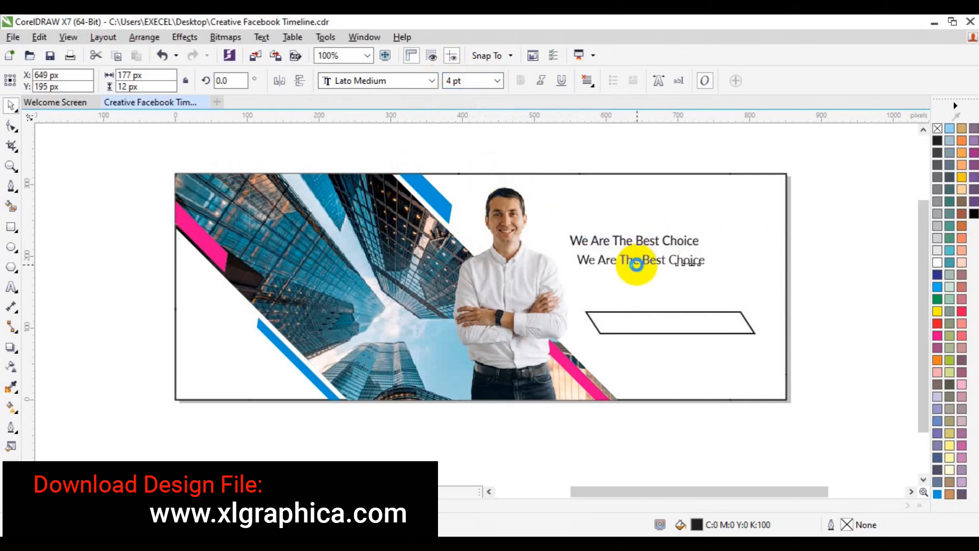
{"action": "left_click", "coordinate": [12, 287]}
{"action": "left_click", "coordinate": [642, 262]}
{"action": "key", "text": "ctrl+a"}
{"action": "type", "text": "CR"}
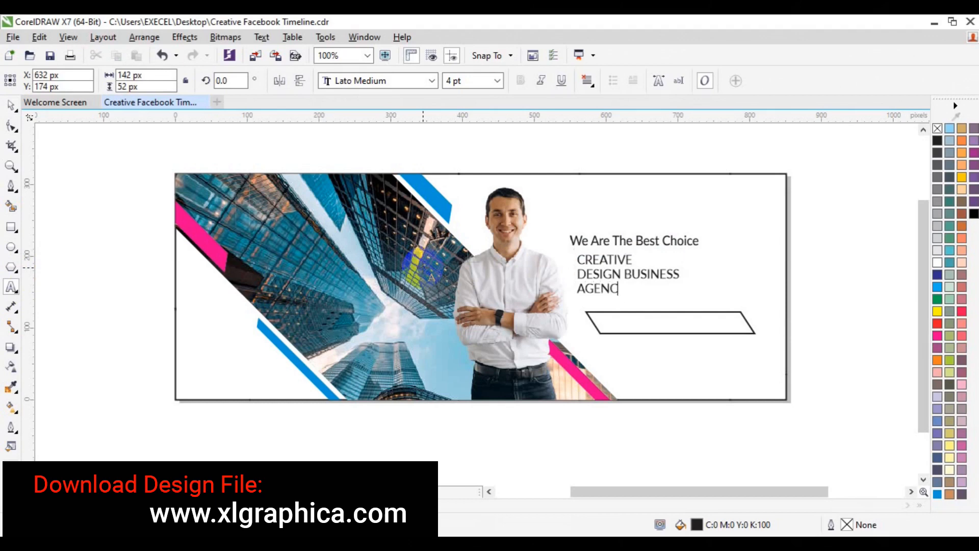
Set the three-line heading's font size to 8 pt.
{"action": "key", "text": "ctrl+a"}
{"action": "left_click", "coordinate": [501, 82]}
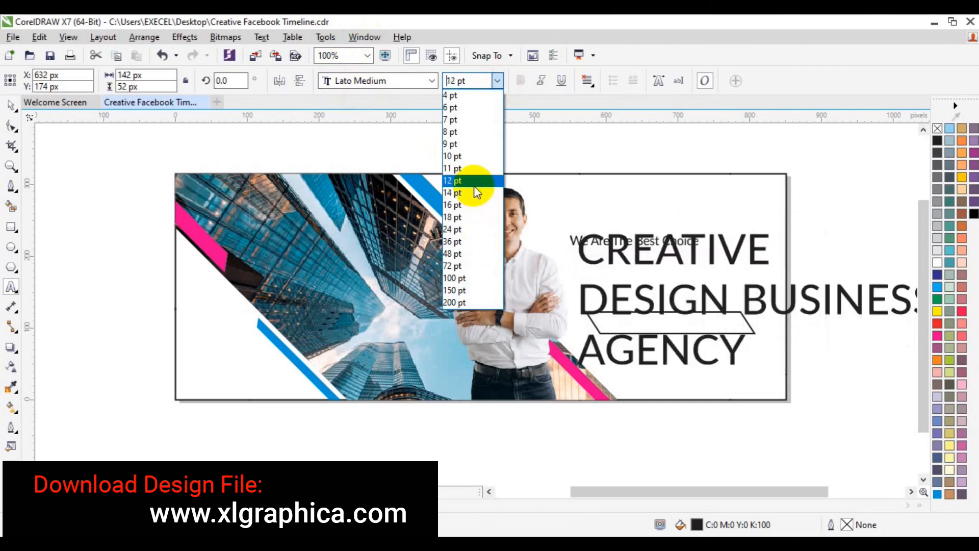
{"action": "left_click", "coordinate": [472, 182]}
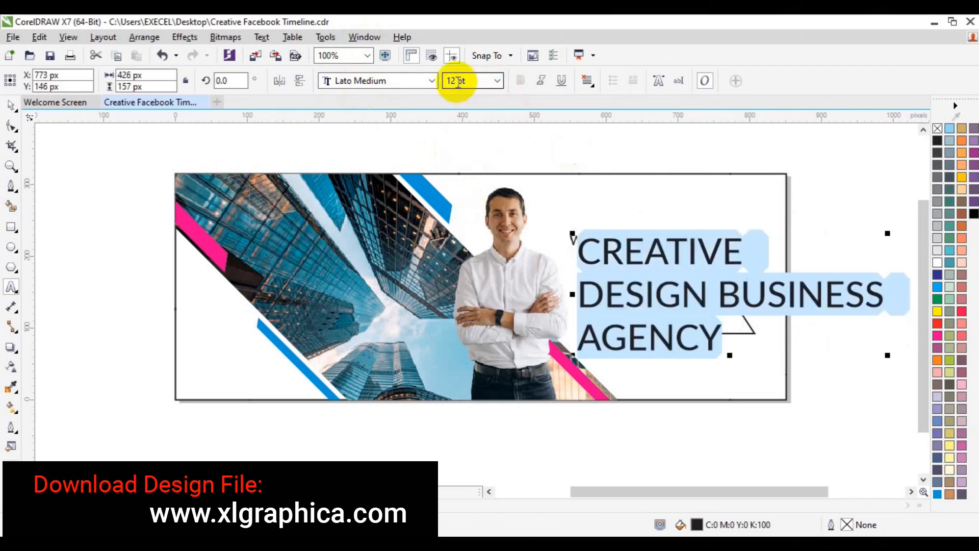
{"action": "key", "text": "Return"}
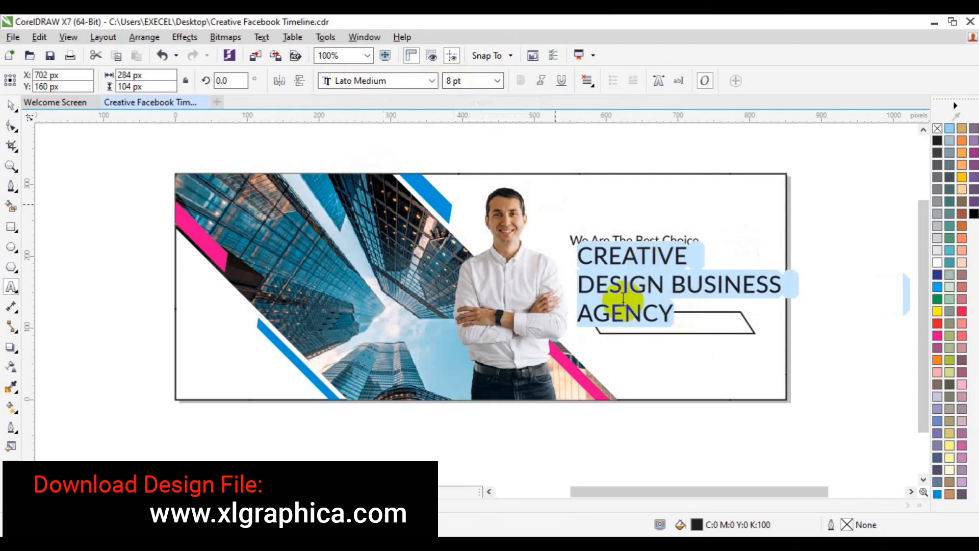
{"action": "left_click", "coordinate": [11, 104]}
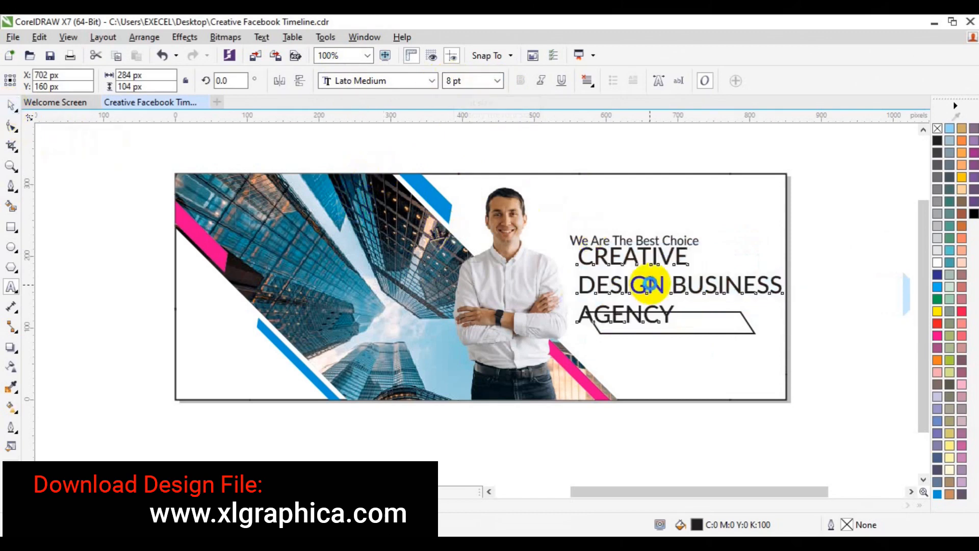
Move the tagline up slightly and shift the three-line heading up to about Y 173 px.
{"action": "left_click", "coordinate": [591, 242]}
{"action": "left_click_drag", "start_coordinate": [624, 241], "coordinate": [626, 232]}
{"action": "left_click", "coordinate": [647, 285]}
{"action": "left_click", "coordinate": [644, 291]}
{"action": "left_click_drag", "start_coordinate": [644, 291], "coordinate": [641, 277]}
Move the slanted outline box down below the heading to about Y 84 px.
{"action": "left_click", "coordinate": [692, 332]}
{"action": "left_click_drag", "start_coordinate": [692, 332], "coordinate": [692, 351]}
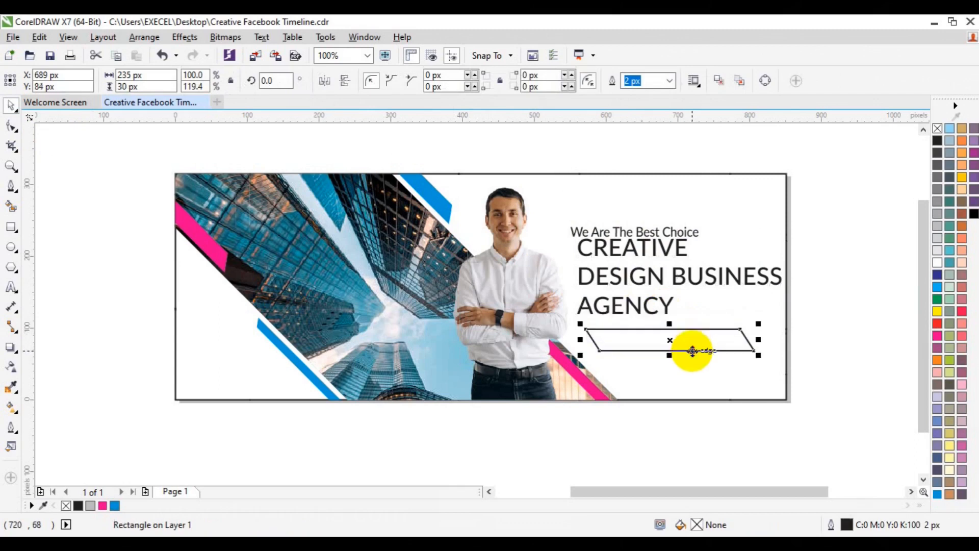
{"action": "left_click", "coordinate": [618, 279]}
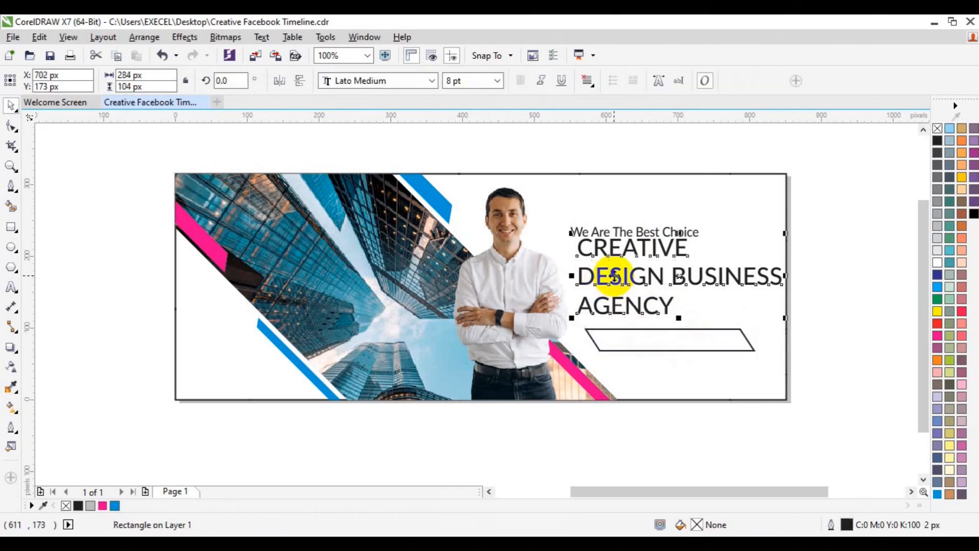
Break the three-line heading into separate lines and format the CREATIVE line in Lato Heavy at 14 pt.
{"action": "key", "text": "ctrl+k"}
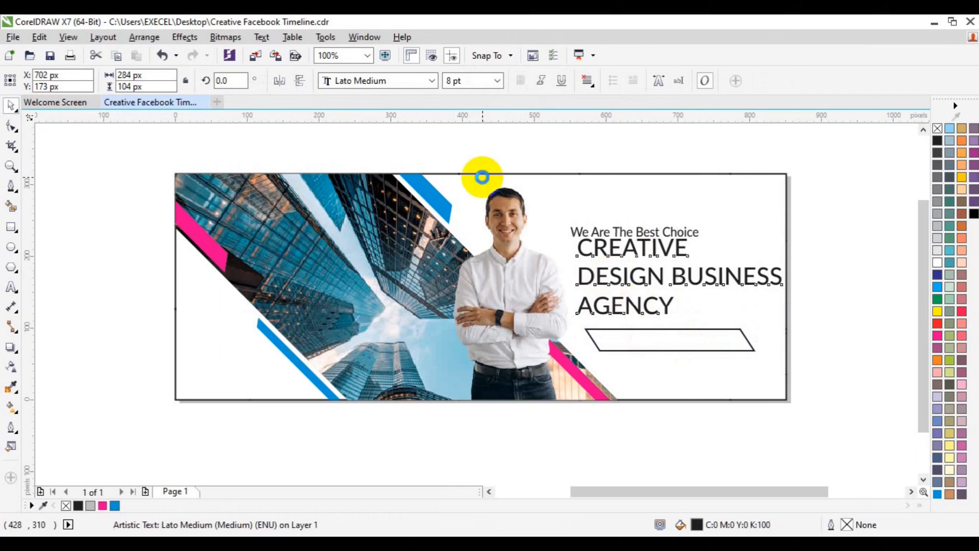
{"action": "left_click", "coordinate": [430, 80]}
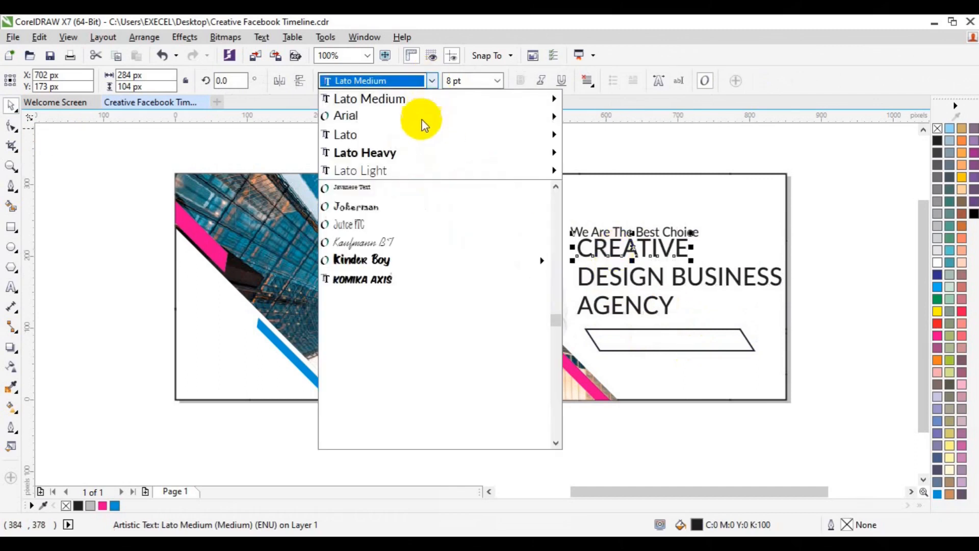
{"action": "mouse_move", "coordinate": [396, 161]}
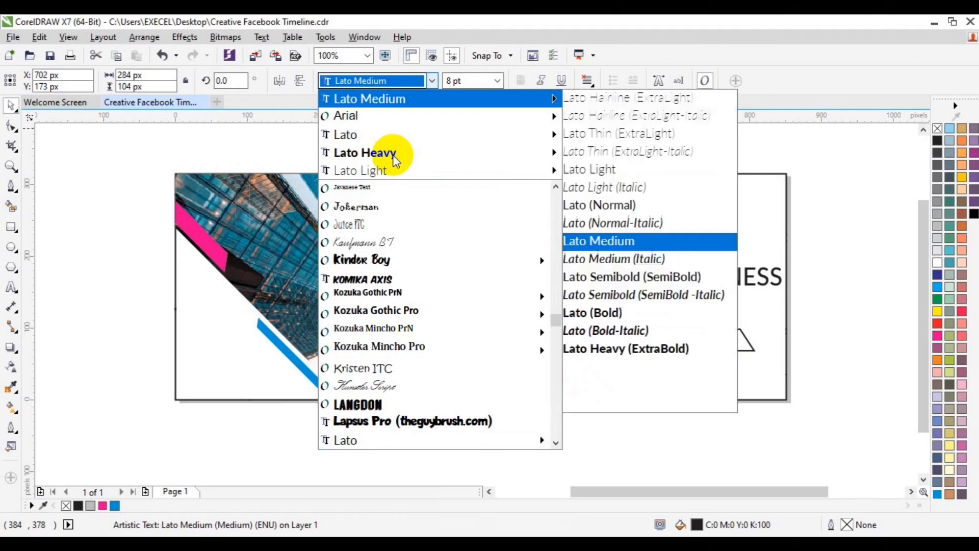
{"action": "left_click", "coordinate": [632, 348]}
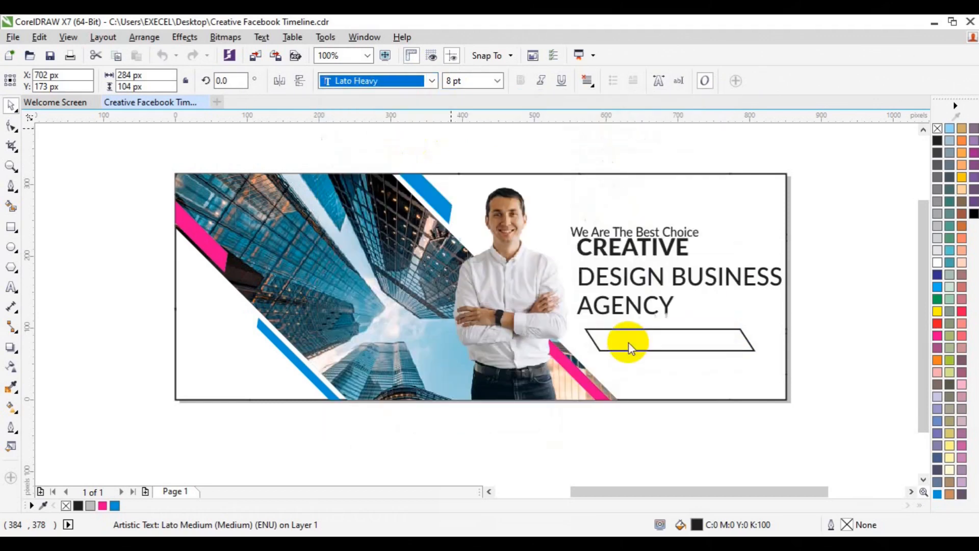
{"action": "left_click", "coordinate": [501, 84]}
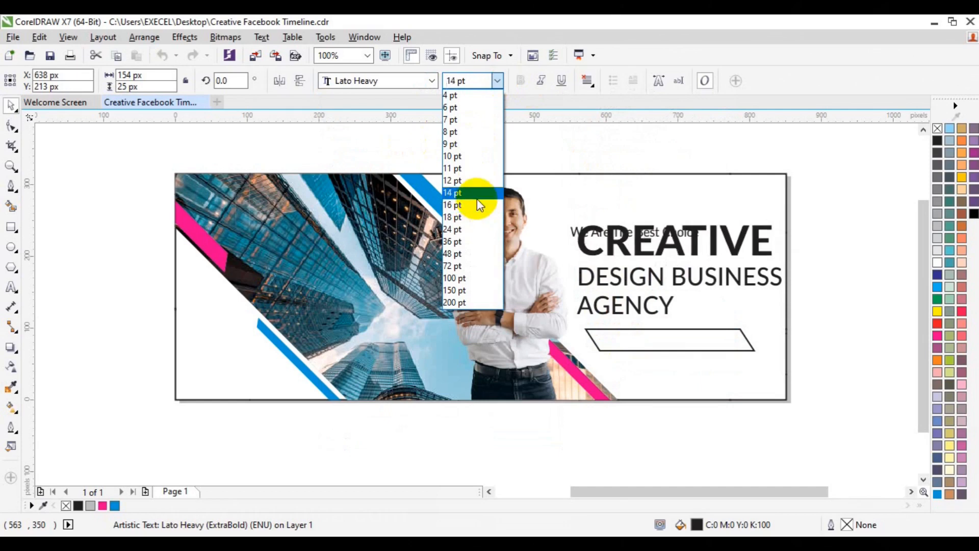
{"action": "left_click", "coordinate": [476, 196]}
Move the tagline above CREATIVE, flush with its left edge, and shift both slightly left to about X 687 px.
{"action": "left_click", "coordinate": [571, 233]}
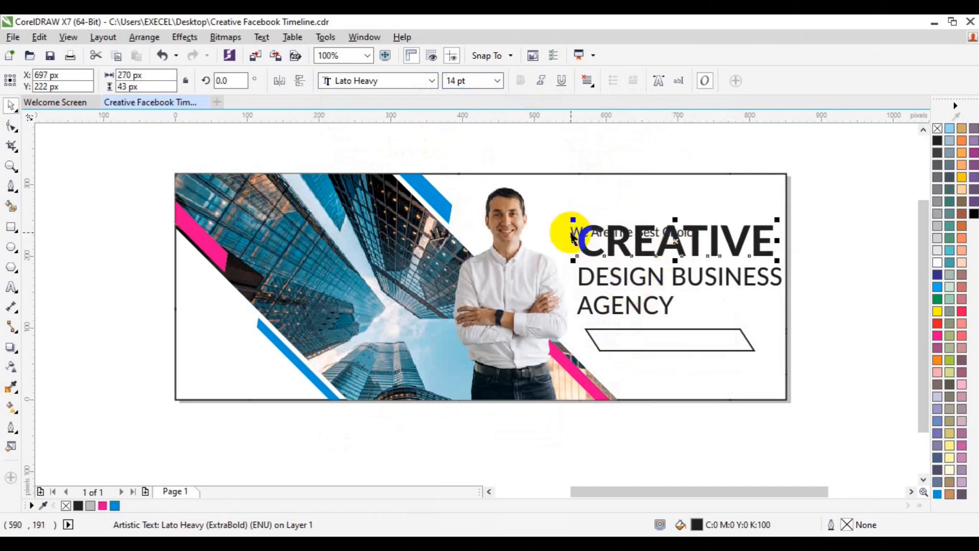
{"action": "left_click_drag", "start_coordinate": [567, 233], "coordinate": [582, 217]}
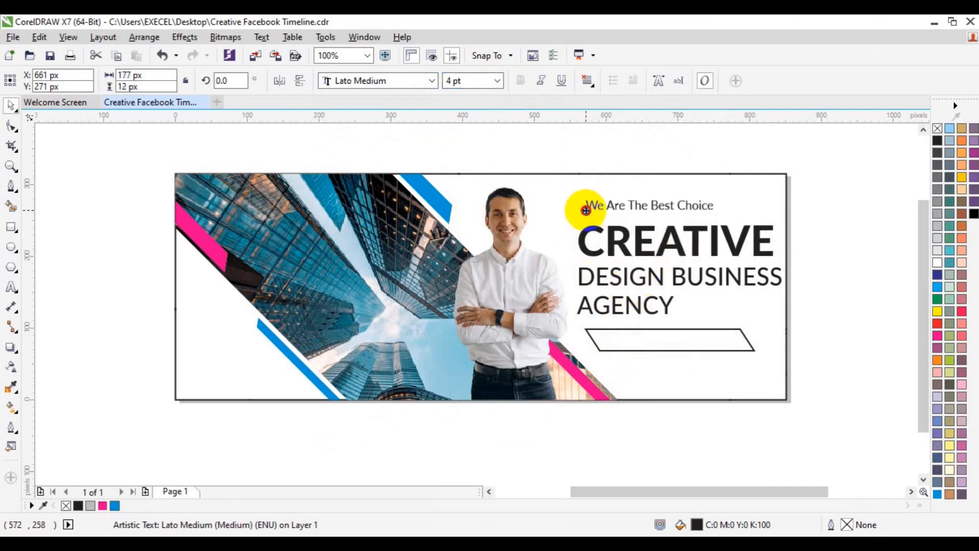
{"action": "left_click", "coordinate": [613, 255], "text": "shift"}
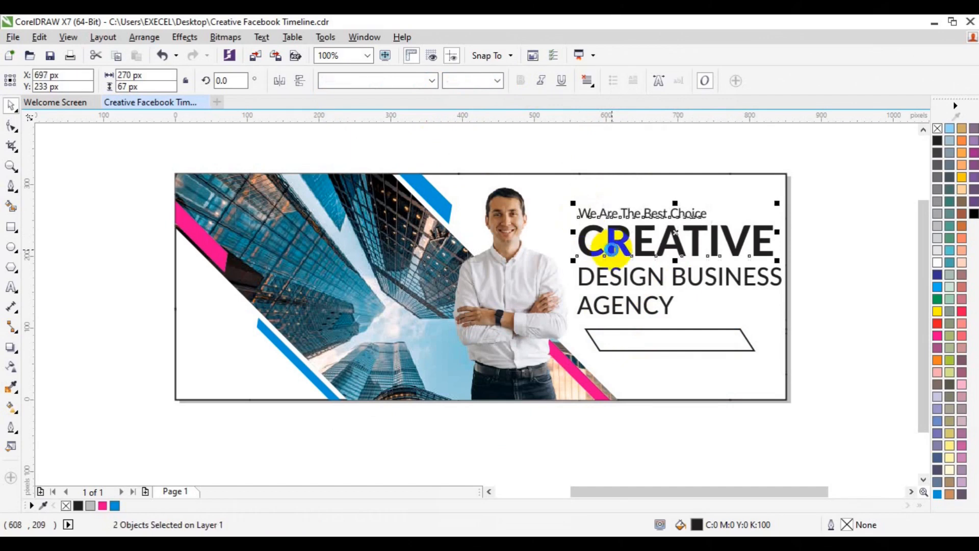
{"action": "left_click_drag", "start_coordinate": [612, 248], "coordinate": [605, 249]}
Set the DESIGN BUSINESS line to 7 pt and left-align it with the tagline and CREATIVE grouped together.
{"action": "left_click", "coordinate": [658, 280]}
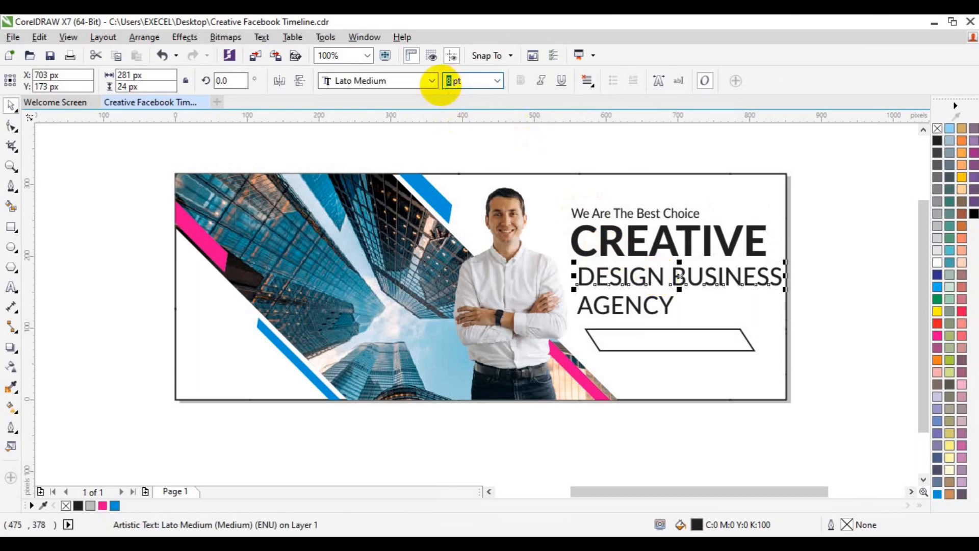
{"action": "key", "text": "Return"}
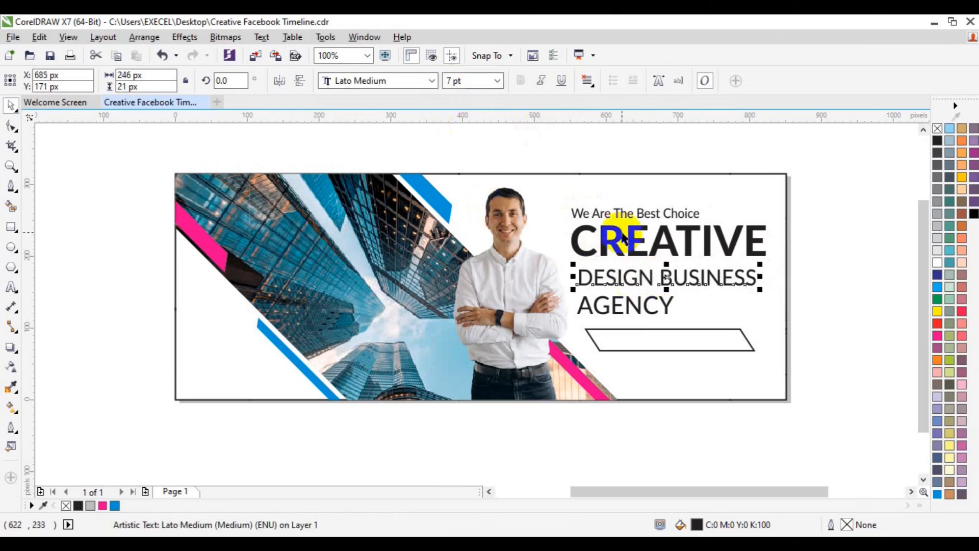
{"action": "left_click_drag", "start_coordinate": [539, 153], "coordinate": [770, 262]}
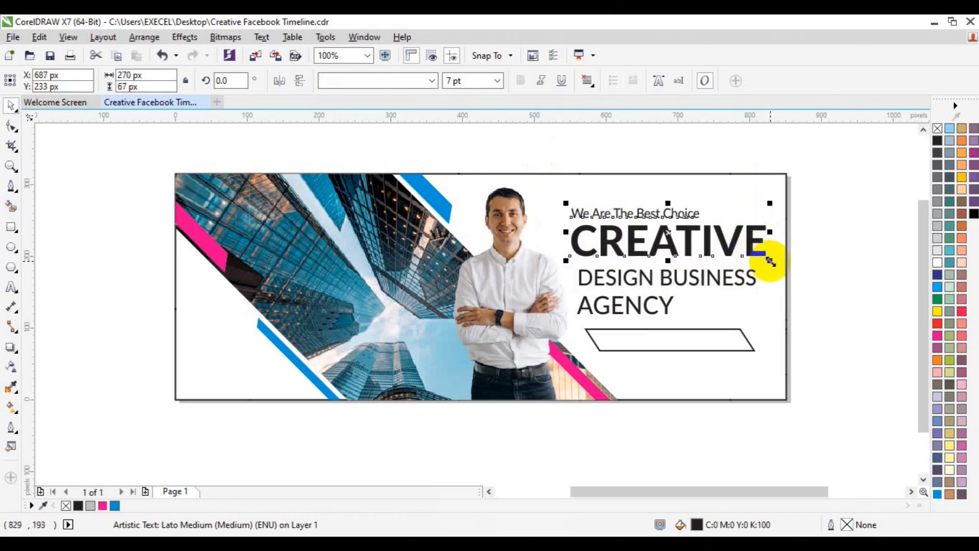
{"action": "key", "text": "ctrl+g"}
{"action": "left_click", "coordinate": [730, 281], "text": "shift"}
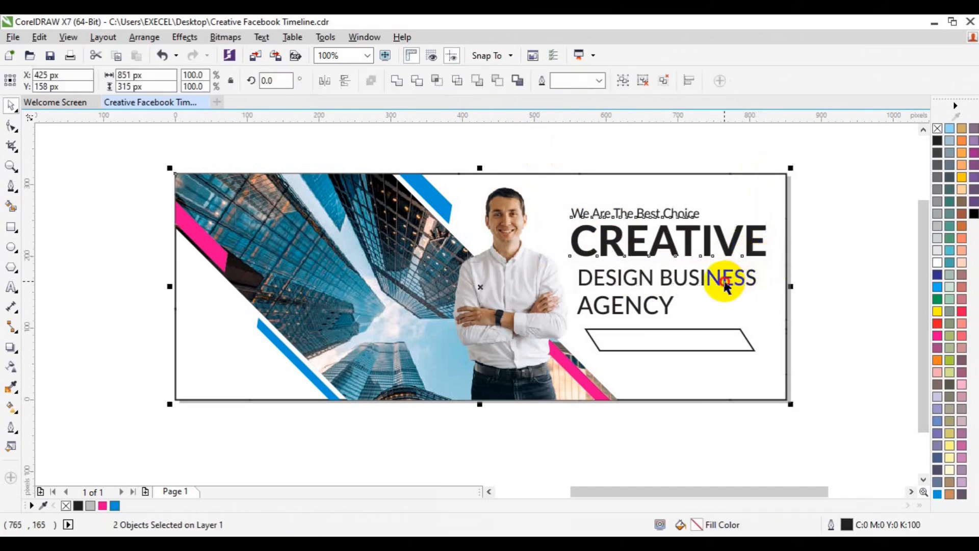
{"action": "left_click", "coordinate": [724, 286]}
{"action": "left_click", "coordinate": [663, 235], "text": "shift"}
{"action": "key", "text": "l"}
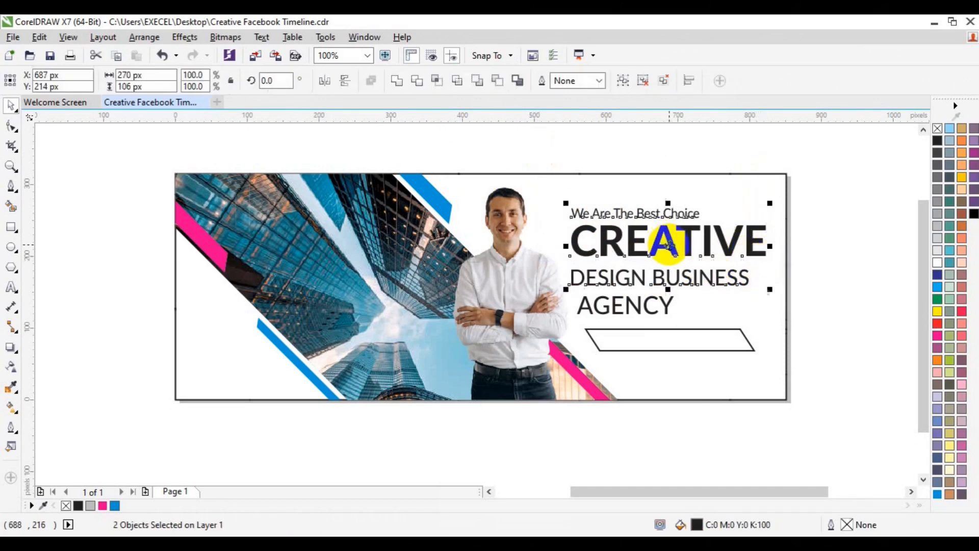
Change the AGENCY line's font to Lato Black and fill it with the blue of the slanted bars.
{"action": "left_click", "coordinate": [647, 305]}
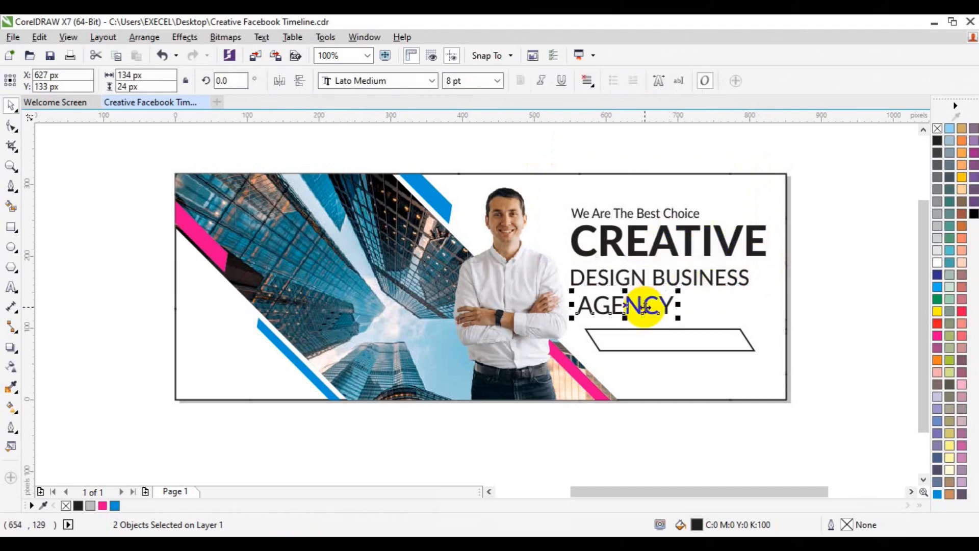
{"action": "left_click", "coordinate": [431, 81]}
{"action": "mouse_move", "coordinate": [554, 98]}
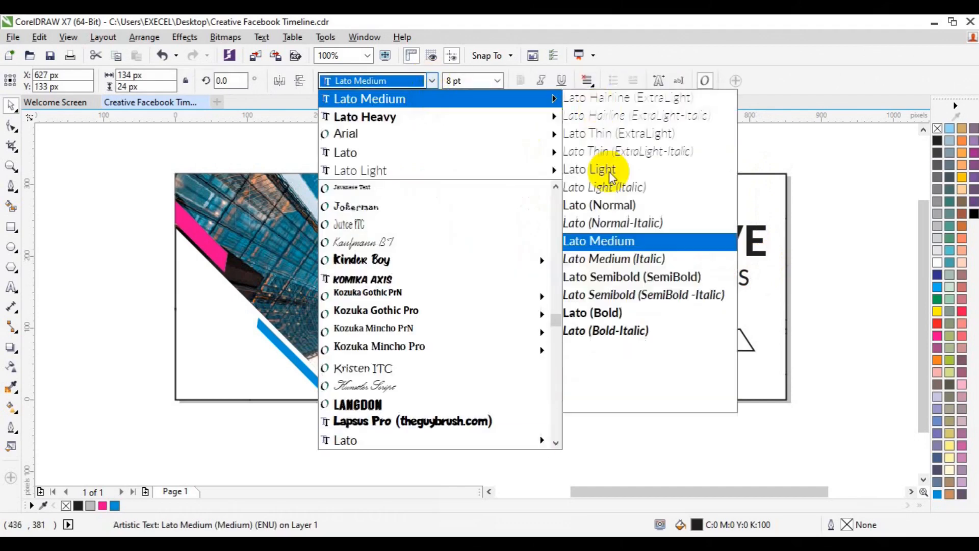
{"action": "left_click", "coordinate": [620, 385]}
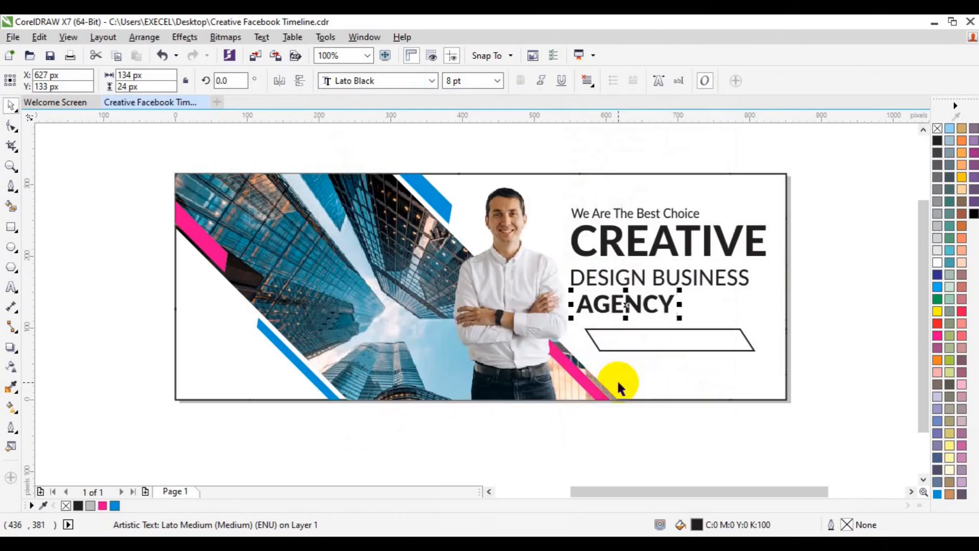
{"action": "left_click", "coordinate": [115, 505]}
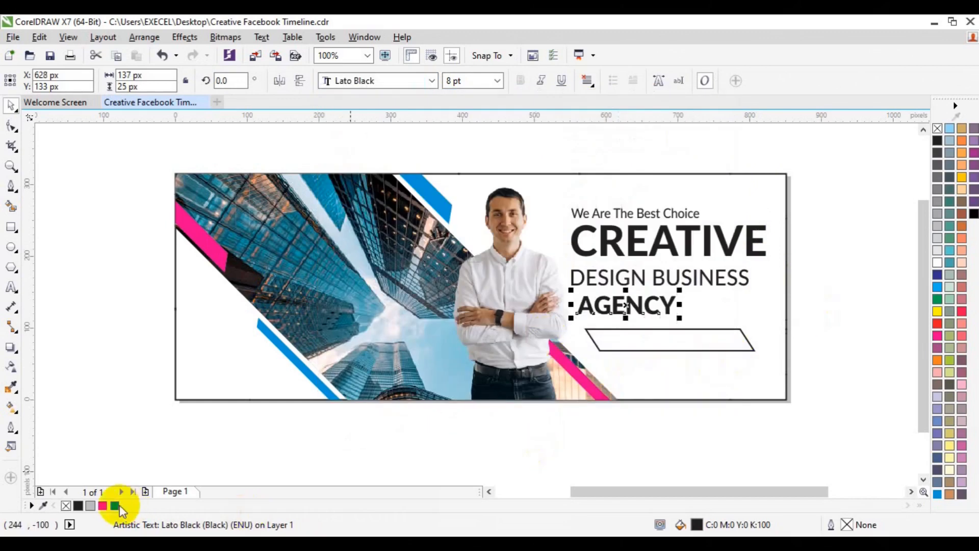
{"action": "left_click", "coordinate": [791, 343]}
Ungroup the tagline and CREATIVE, and give CREATIVE a linear fountain fill with the bars' blue at its right end.
{"action": "left_click", "coordinate": [732, 256]}
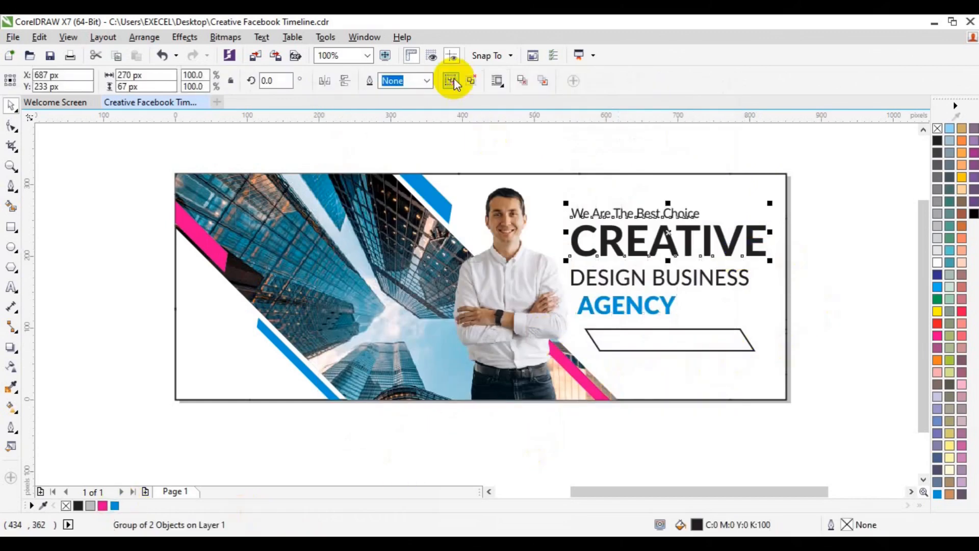
{"action": "left_click", "coordinate": [683, 242], "text": "ctrl"}
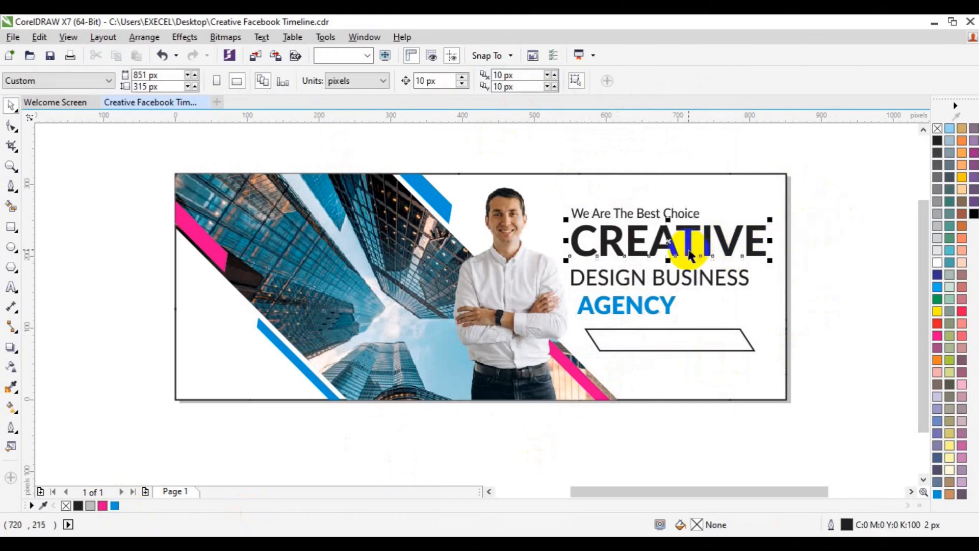
{"action": "left_click", "coordinate": [11, 407]}
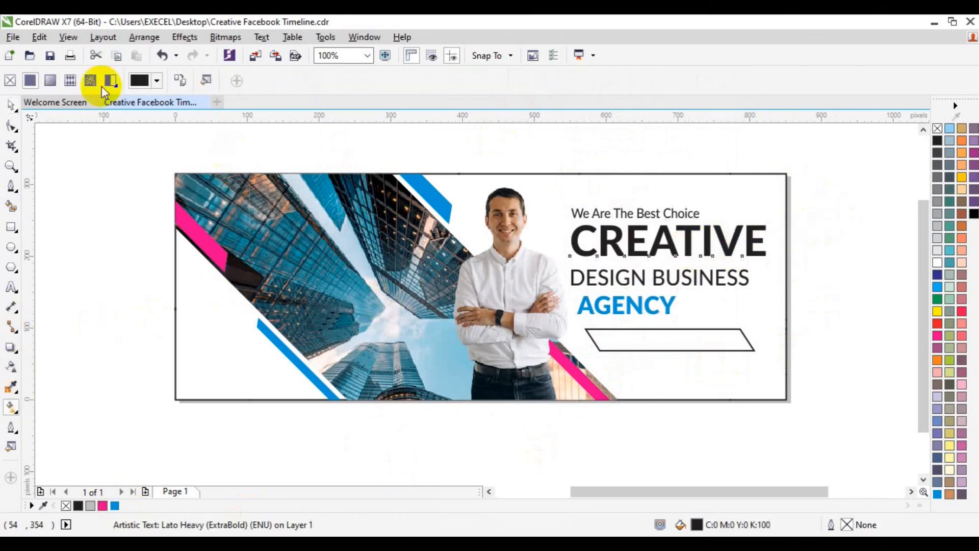
{"action": "left_click", "coordinate": [55, 81]}
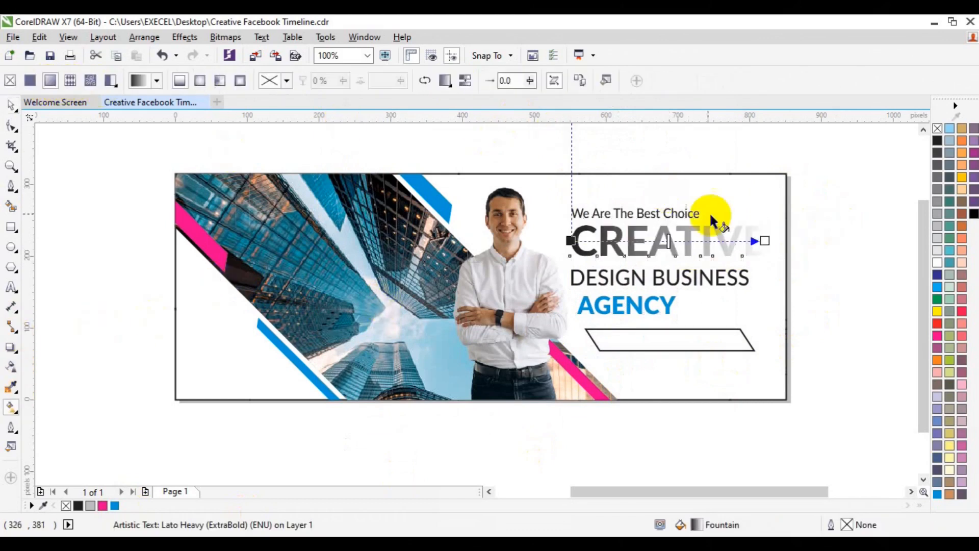
{"action": "left_click", "coordinate": [765, 241]}
{"action": "left_click", "coordinate": [740, 263]}
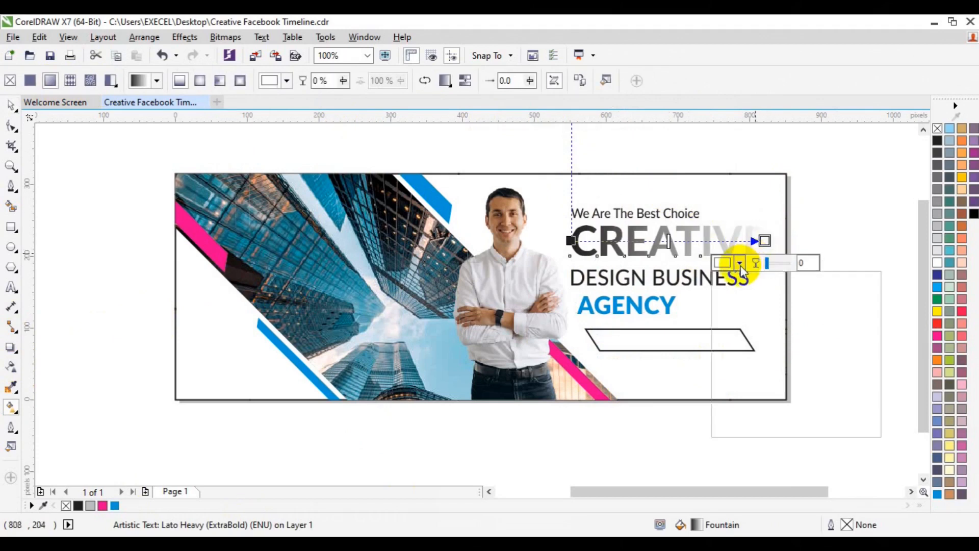
{"action": "left_click", "coordinate": [769, 293]}
{"action": "left_click", "coordinate": [114, 505]}
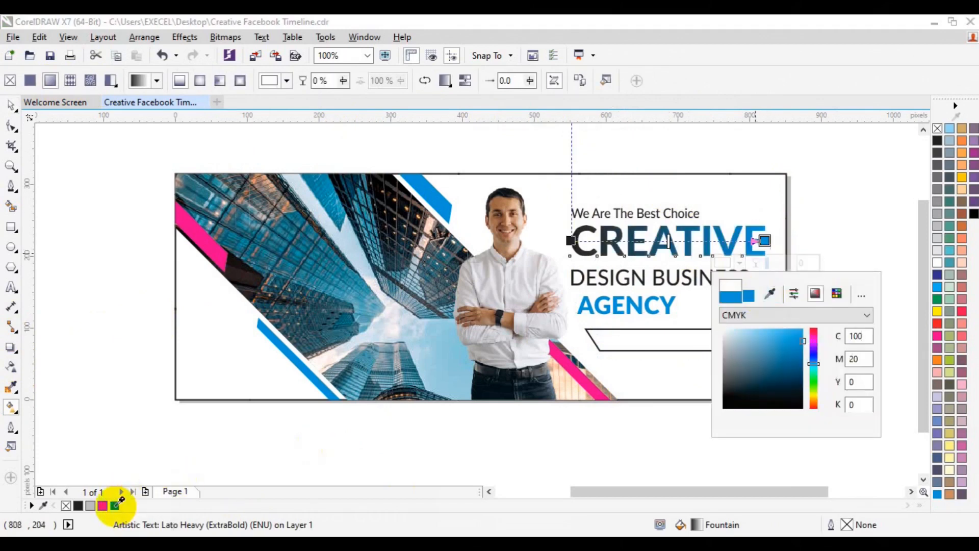
Set the left end of CREATIVE's gradient to the magenta sampled from the slanted bar on the photo.
{"action": "left_click", "coordinate": [571, 240]}
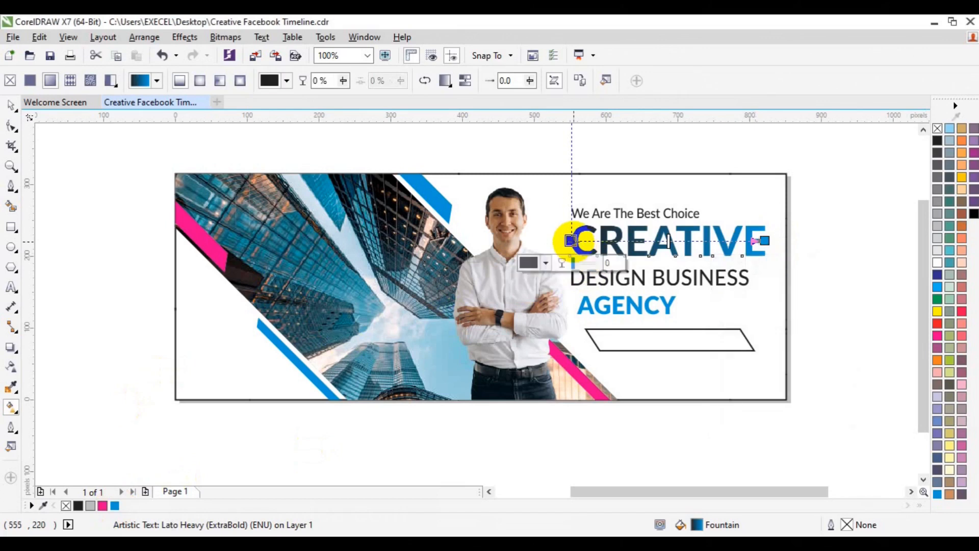
{"action": "left_click", "coordinate": [546, 263]}
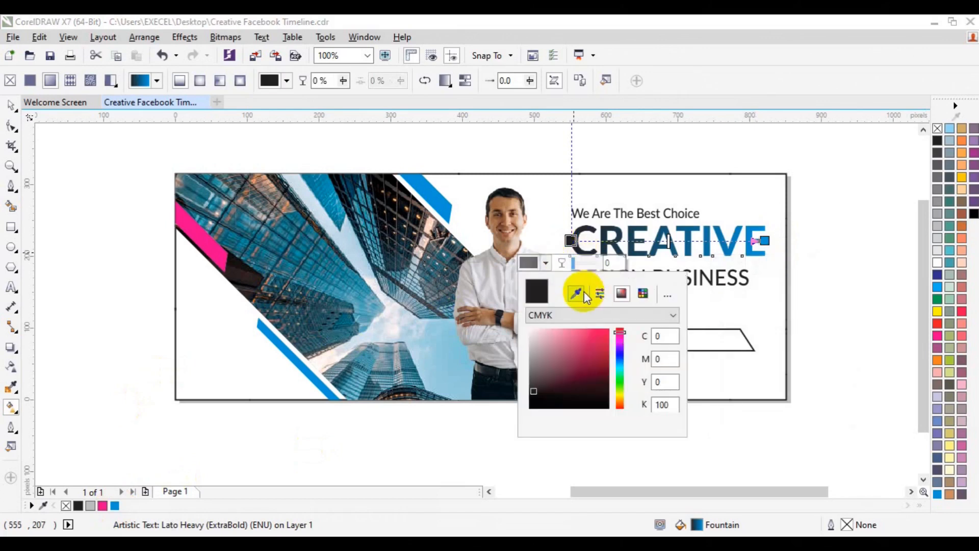
{"action": "left_click", "coordinate": [576, 293]}
{"action": "left_click", "coordinate": [220, 258]}
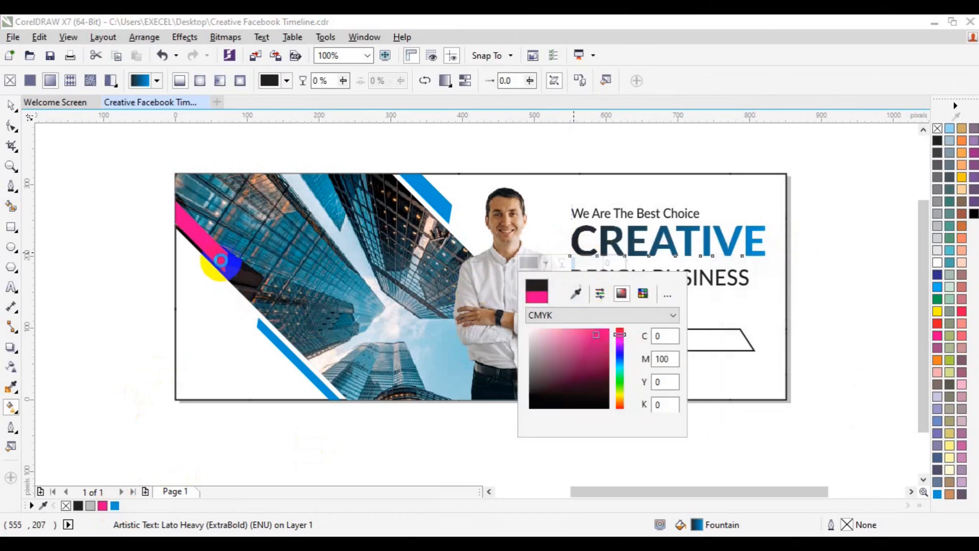
{"action": "left_click", "coordinate": [13, 107]}
Copy CREATIVE's magenta-to-blue gradient fill to the slanted box below AGENCY and remove the box's outline.
{"action": "left_click", "coordinate": [678, 331]}
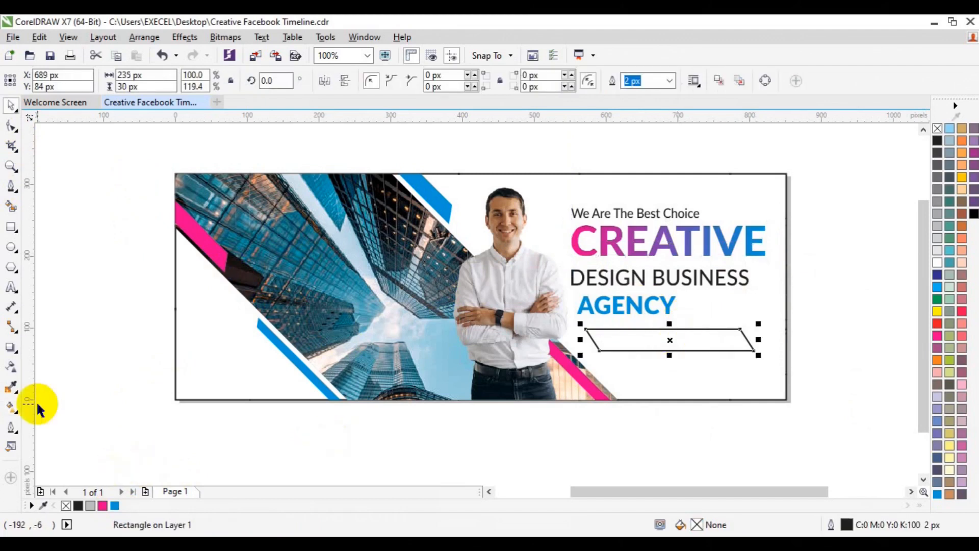
{"action": "left_click", "coordinate": [11, 388]}
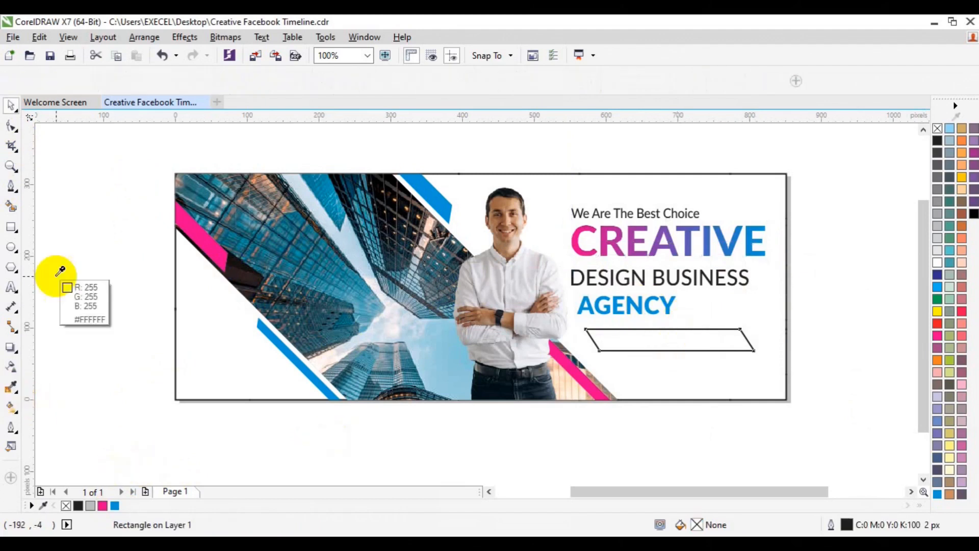
{"action": "left_click", "coordinate": [11, 408]}
{"action": "left_click", "coordinate": [137, 80]}
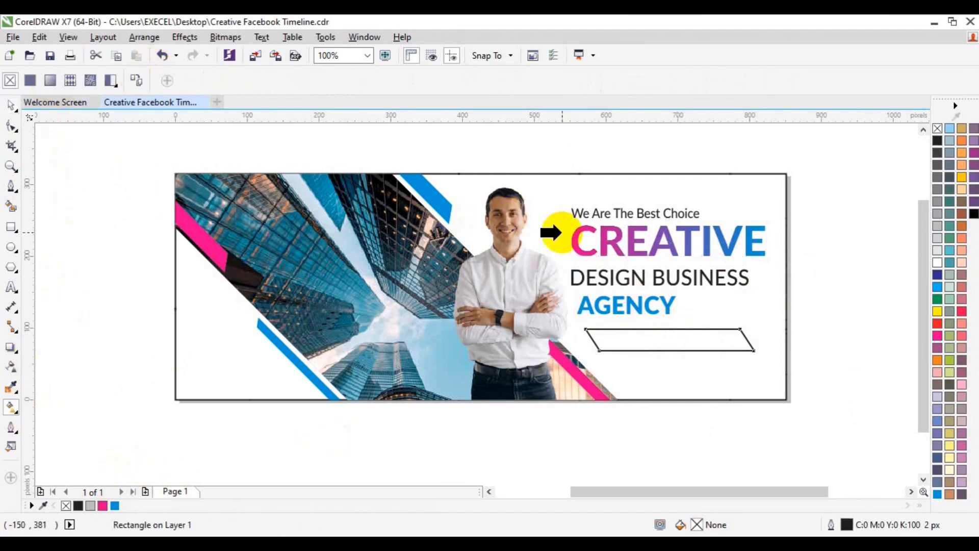
{"action": "left_click", "coordinate": [577, 249]}
{"action": "key", "text": "space"}
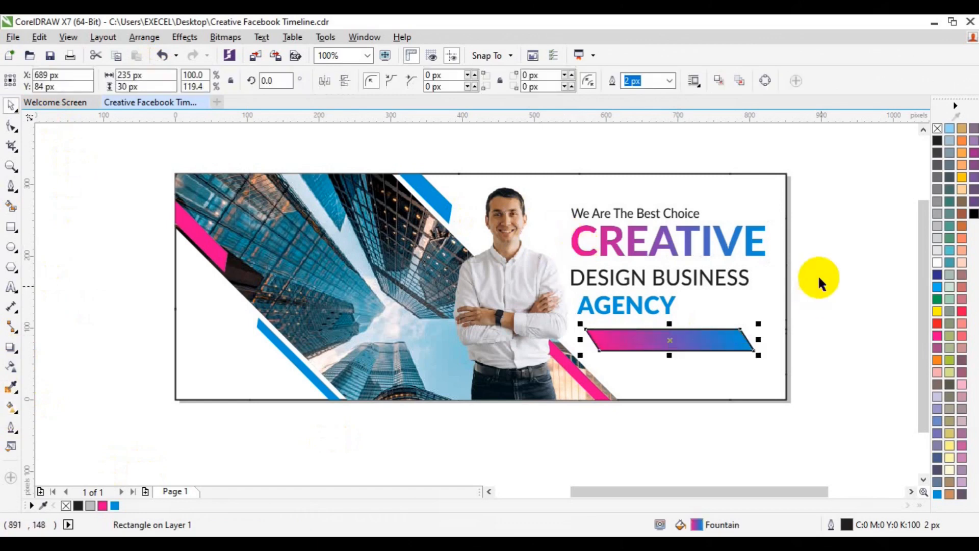
{"action": "left_click", "coordinate": [872, 224]}
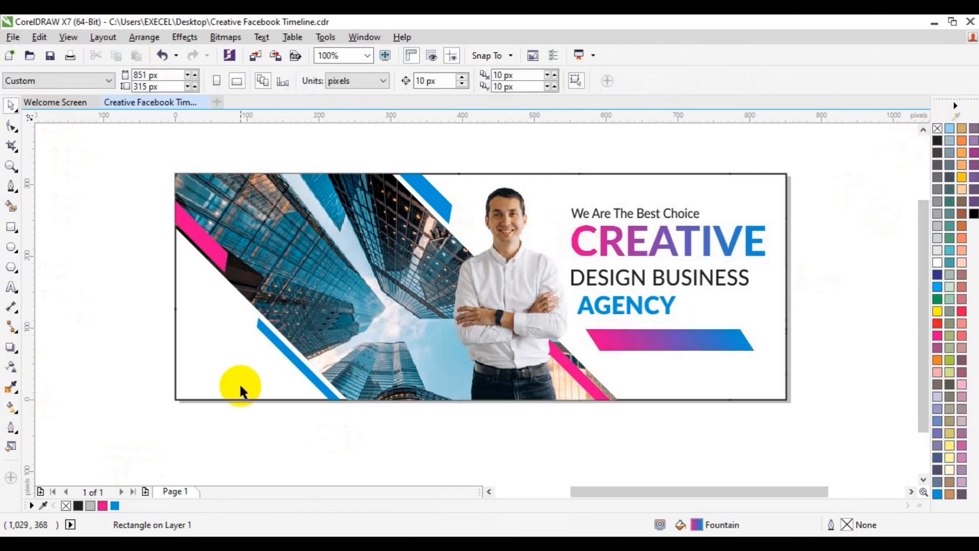
{"action": "key", "text": "F8"}
{"action": "left_click", "coordinate": [631, 375]}
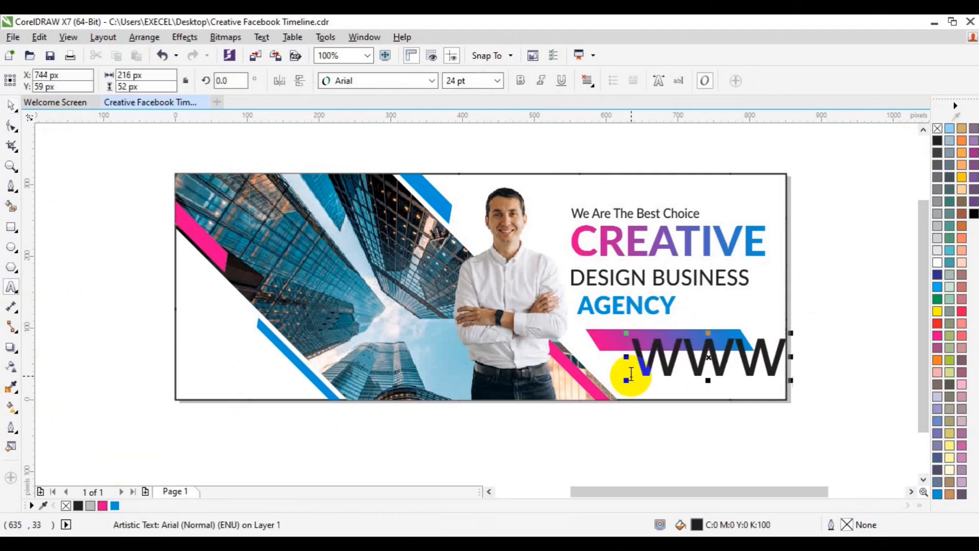
{"action": "double_click", "coordinate": [631, 374]}
{"action": "key", "text": "Delete"}
{"action": "left_click", "coordinate": [10, 105]}
{"action": "left_click", "coordinate": [800, 192]}
Place a copy of the tagline on the gradient box below AGENCY and centre it to the box's height.
{"action": "left_click", "coordinate": [670, 214]}
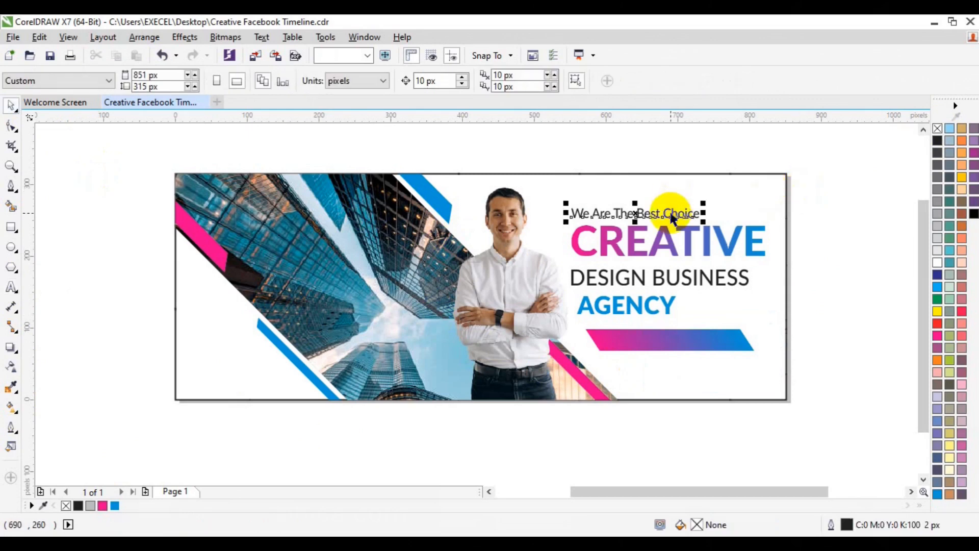
{"action": "left_click_drag", "start_coordinate": [671, 218], "coordinate": [680, 340]}
{"action": "left_click", "coordinate": [707, 349], "text": "shift"}
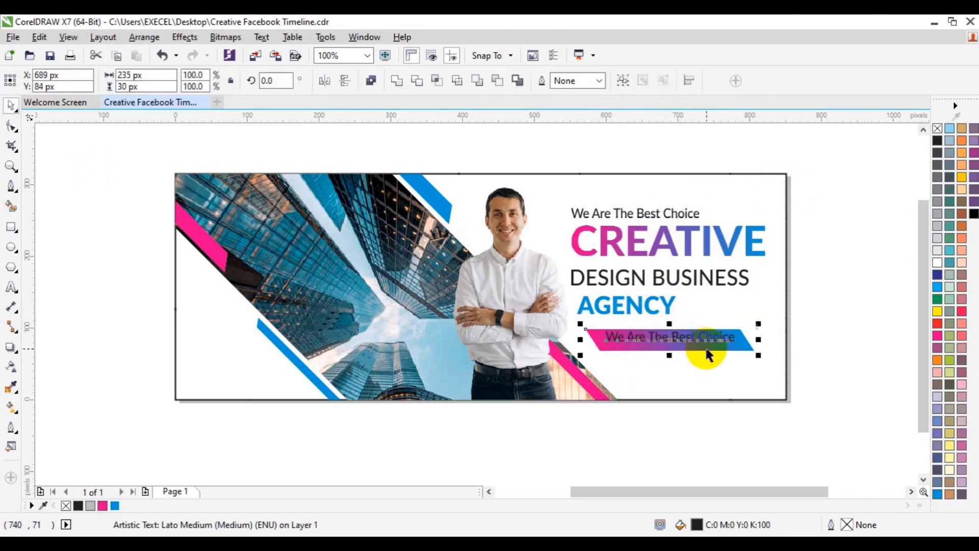
{"action": "key", "text": "e"}
{"action": "left_click", "coordinate": [766, 326]}
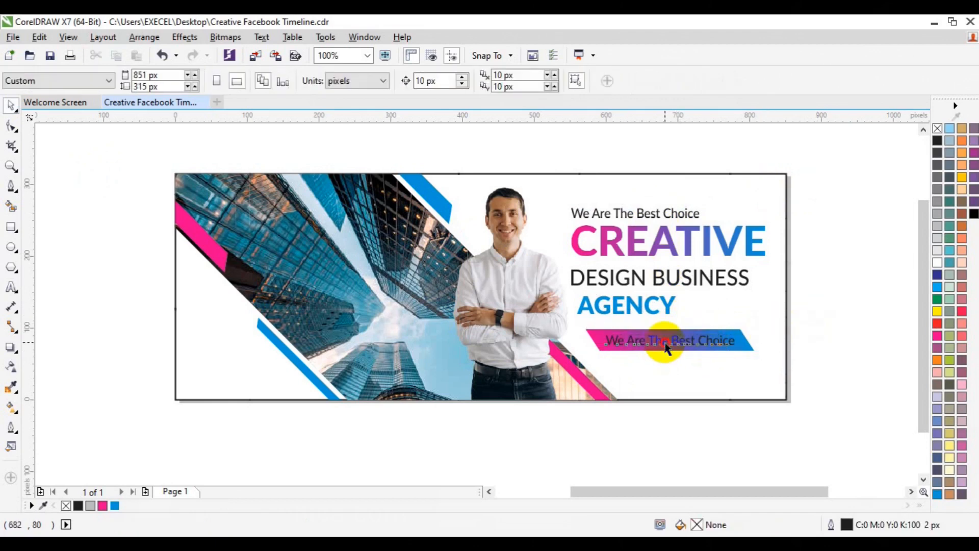
{"action": "left_click", "coordinate": [667, 342]}
{"action": "left_click", "coordinate": [935, 261]}
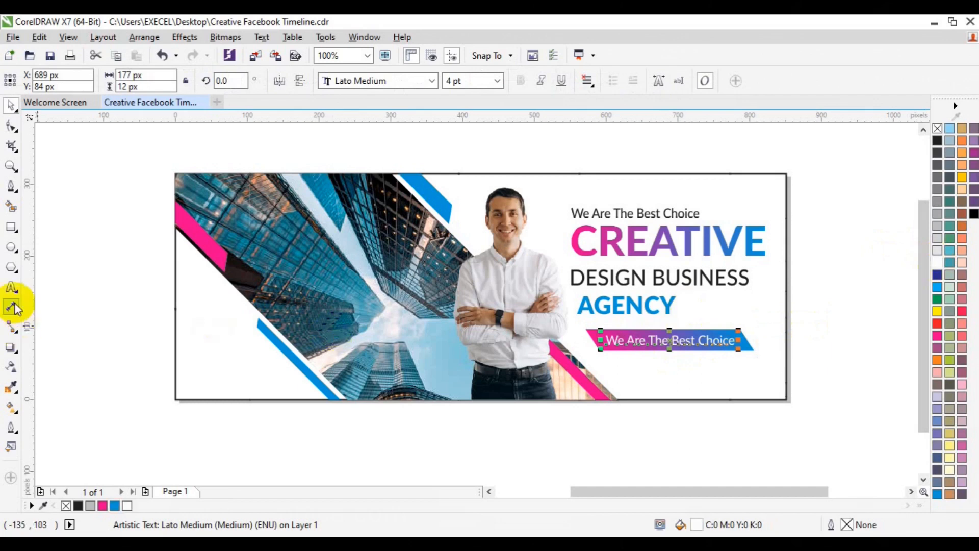
{"action": "left_click", "coordinate": [12, 287]}
{"action": "key", "text": "ctrl+a"}
{"action": "type", "text": "www"}
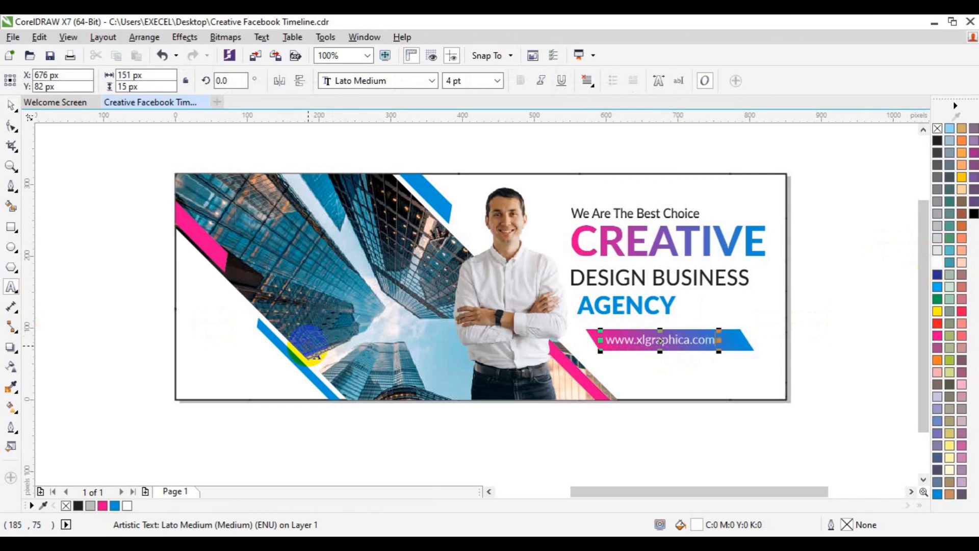
Centre the website address on the slanted gradient box.
{"action": "left_click", "coordinate": [10, 105]}
{"action": "left_click", "coordinate": [734, 339], "text": "shift"}
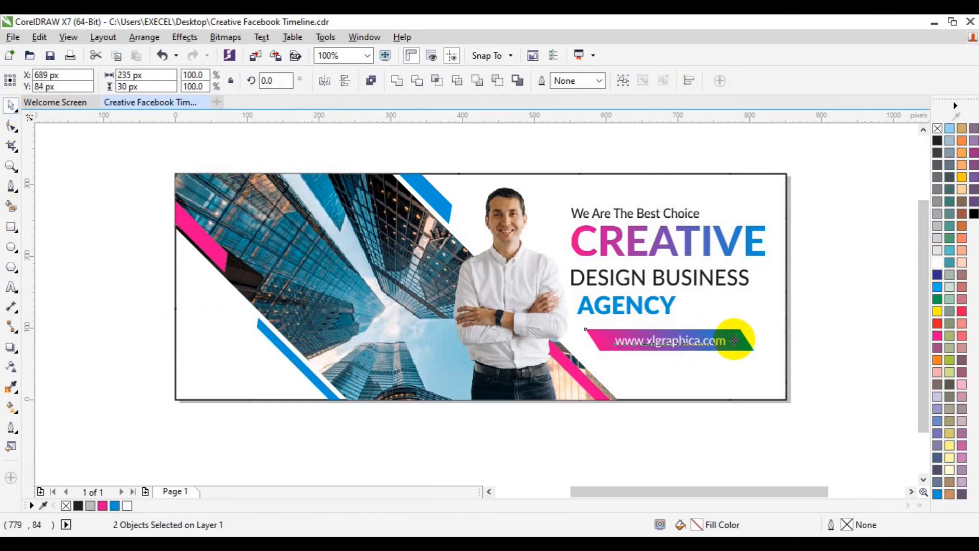
{"action": "left_click", "coordinate": [820, 365]}
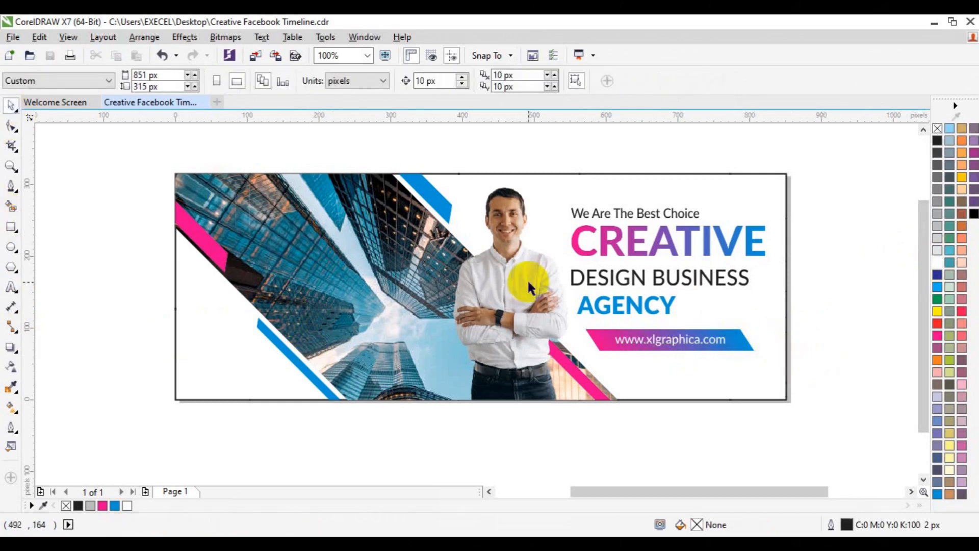
Open the EPS file 70 from the freepik stockpoto folder on the Desktop.
{"action": "left_click", "coordinate": [13, 37]}
{"action": "left_click", "coordinate": [64, 88]}
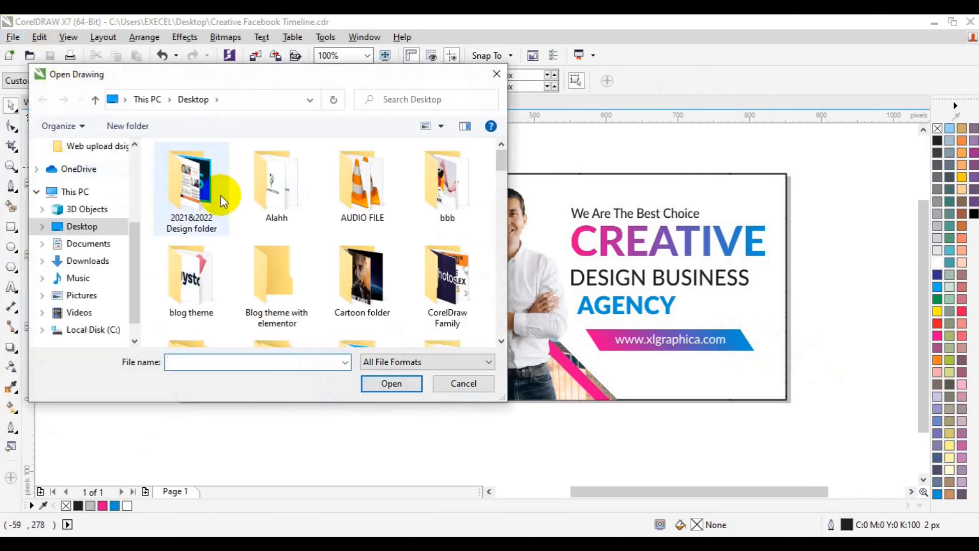
{"action": "scroll", "coordinate": [501, 341], "scroll_direction": "down", "scroll_amount": 3}
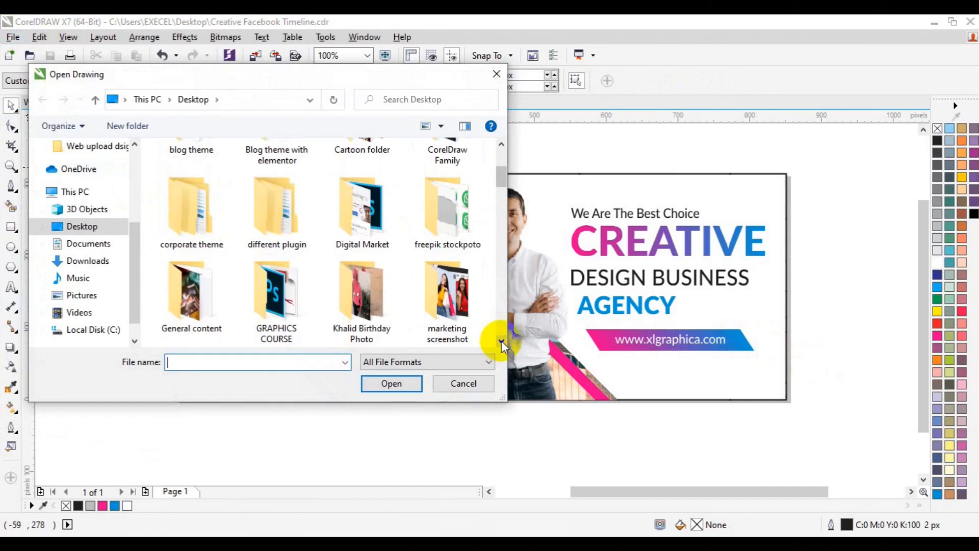
{"action": "double_click", "coordinate": [452, 235]}
{"action": "left_click", "coordinate": [501, 341]}
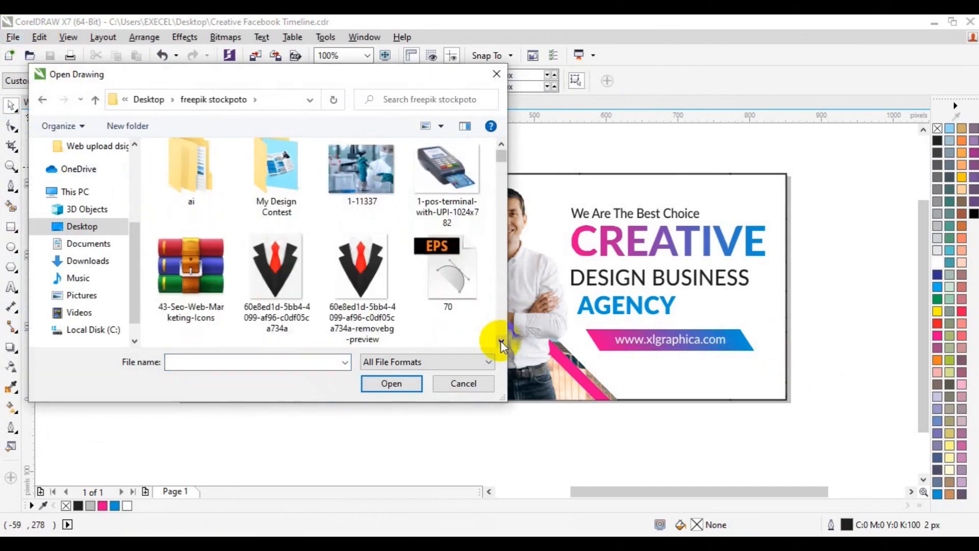
{"action": "left_click", "coordinate": [501, 343]}
{"action": "left_click", "coordinate": [448, 186]}
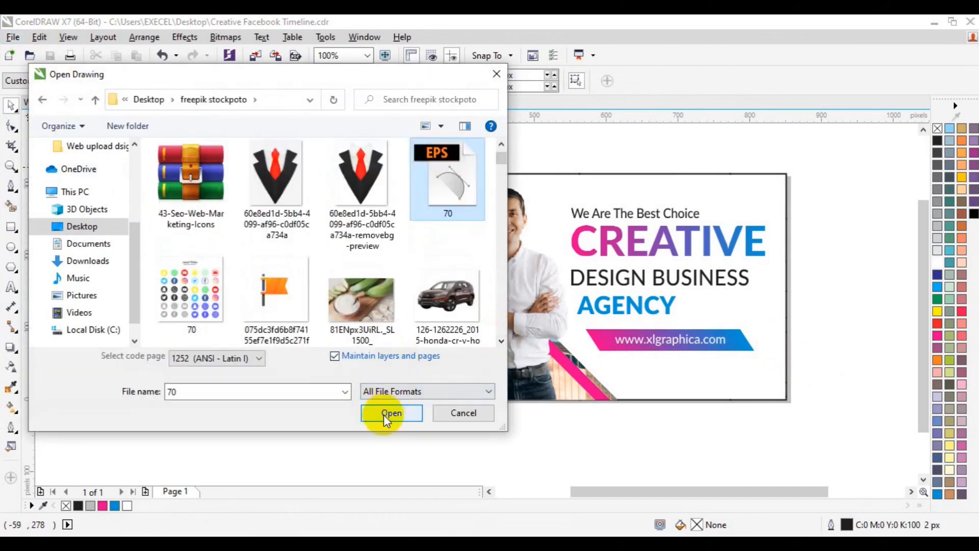
{"action": "left_click", "coordinate": [384, 413]}
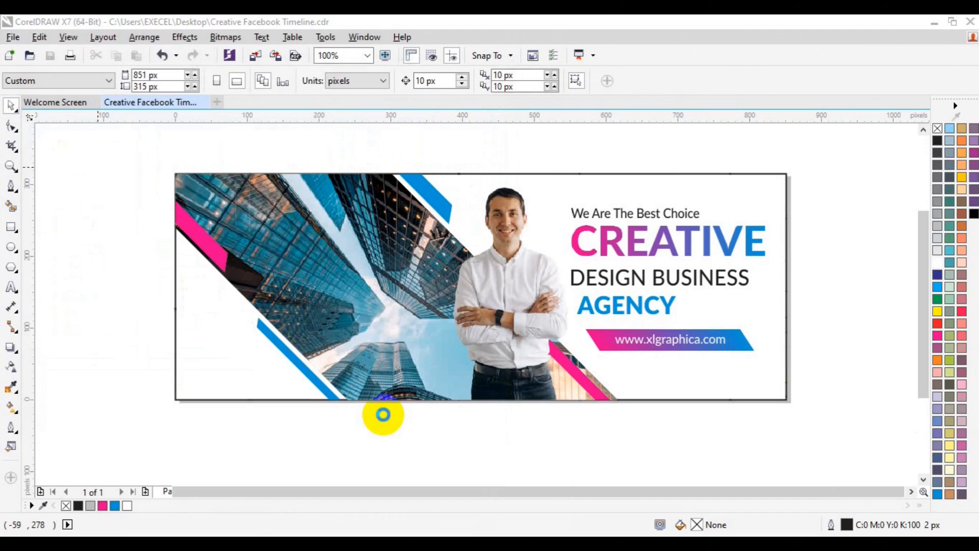
{"action": "left_click", "coordinate": [455, 338]}
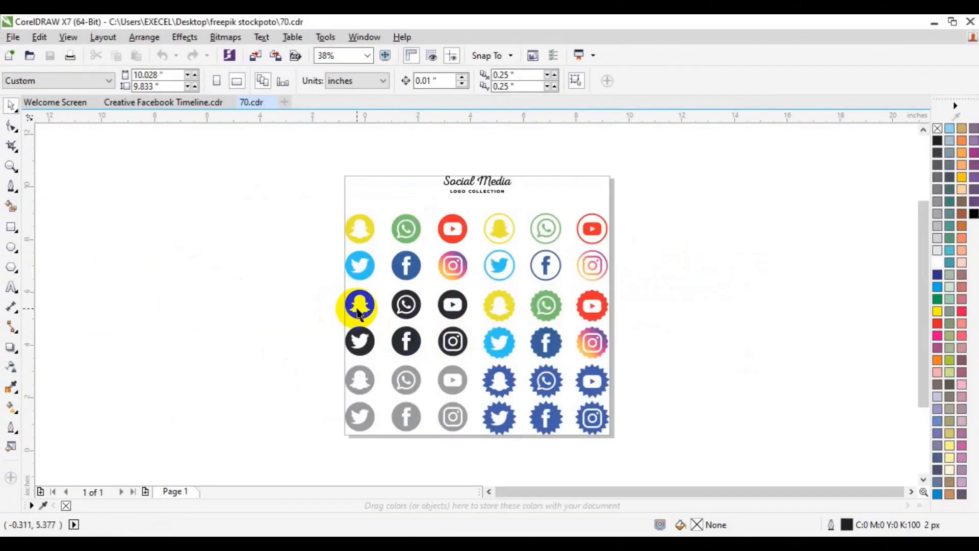
Move the dark Snapchat, WhatsApp and YouTube icons off the page to its left side and group them.
{"action": "left_click_drag", "start_coordinate": [299, 289], "coordinate": [470, 320]}
{"action": "left_click_drag", "start_coordinate": [302, 280], "coordinate": [473, 323]}
{"action": "left_click_drag", "start_coordinate": [420, 304], "coordinate": [252, 317]}
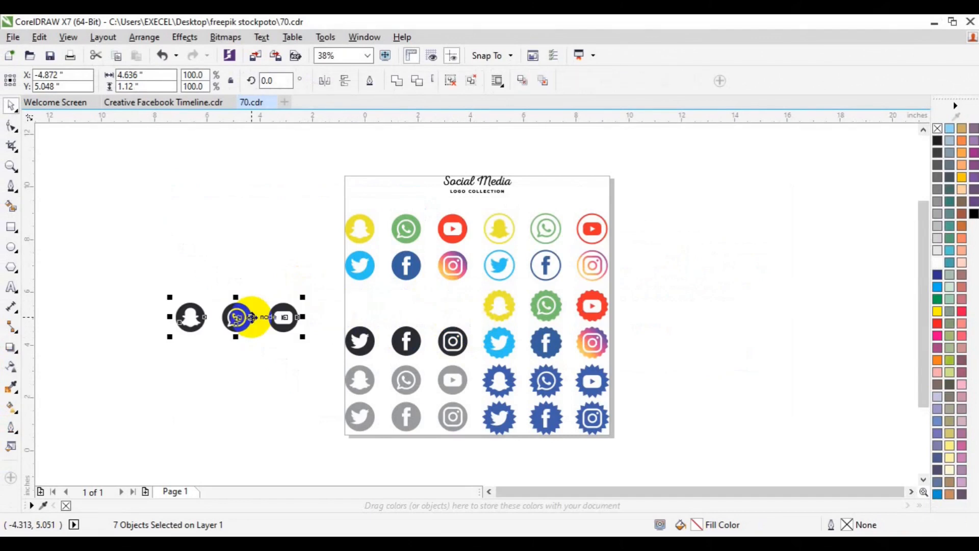
{"action": "key", "text": "ctrl+g"}
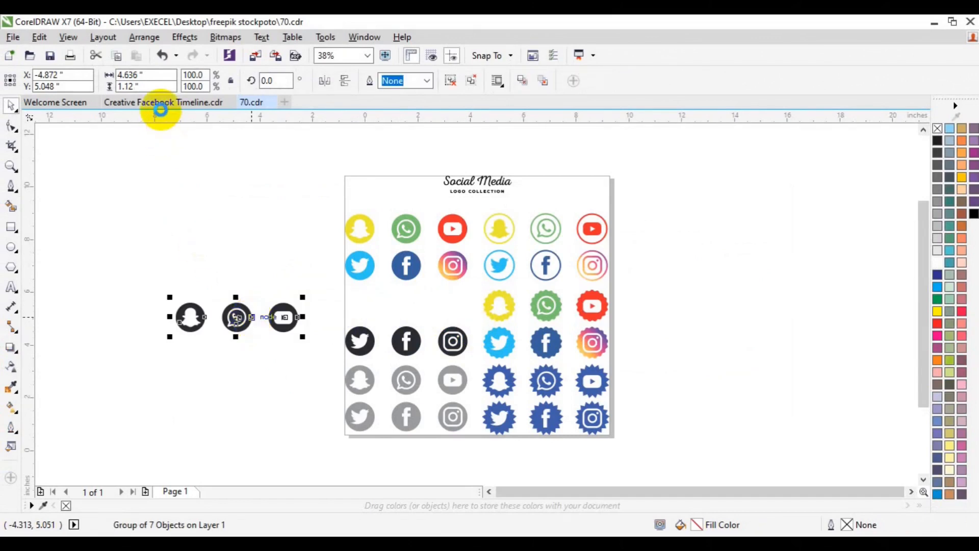
Try to paste the grouped icons into the Facebook timeline cover.
{"action": "left_click", "coordinate": [162, 103]}
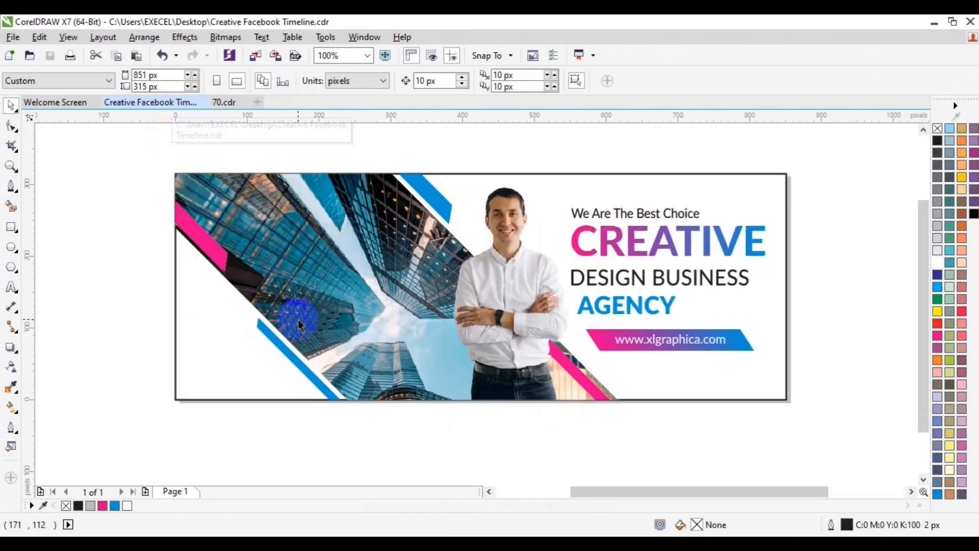
{"action": "left_click", "coordinate": [298, 319]}
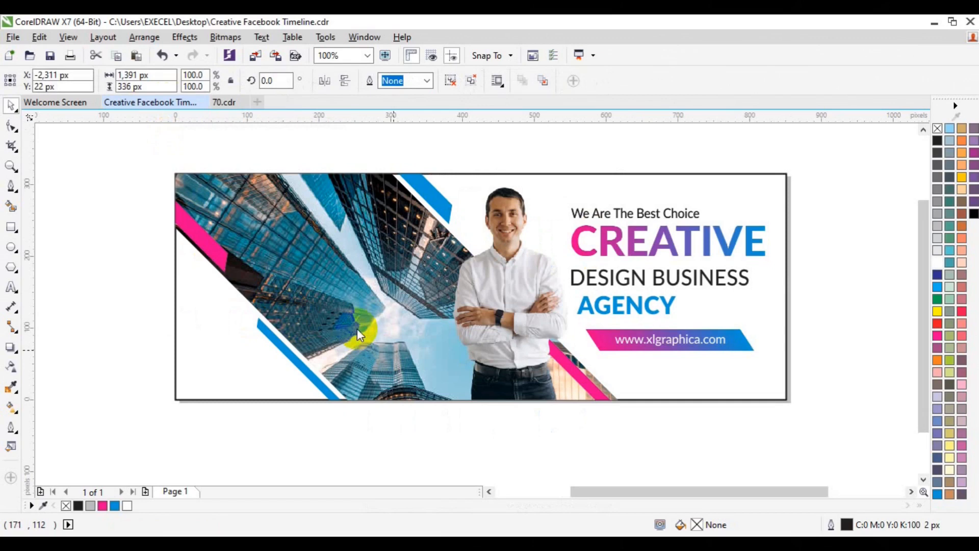
{"action": "left_click", "coordinate": [469, 385]}
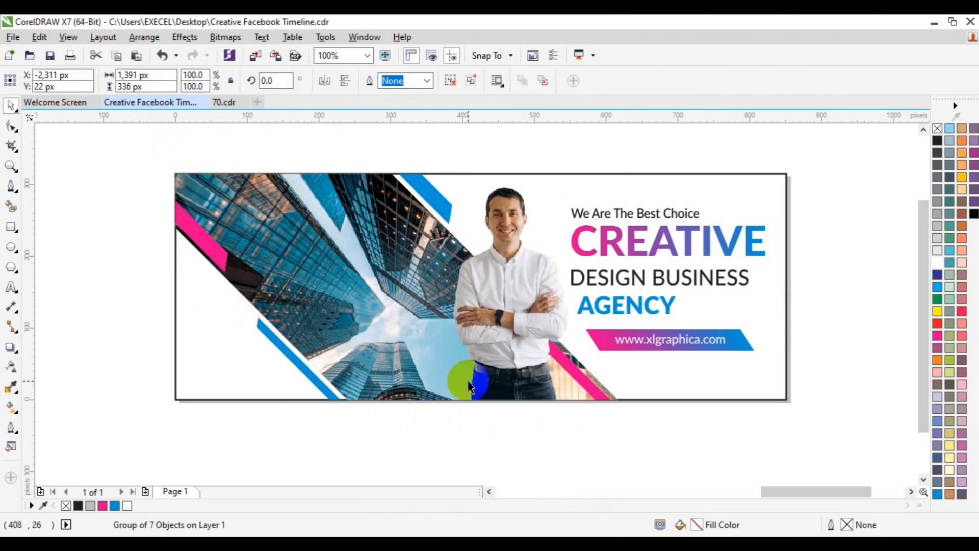
{"action": "left_click", "coordinate": [713, 440]}
{"action": "key", "text": "Tab"}
Copy the icon group from 70.cdr again, paste it into the timeline cover and centre it on the page.
{"action": "left_click", "coordinate": [224, 102]}
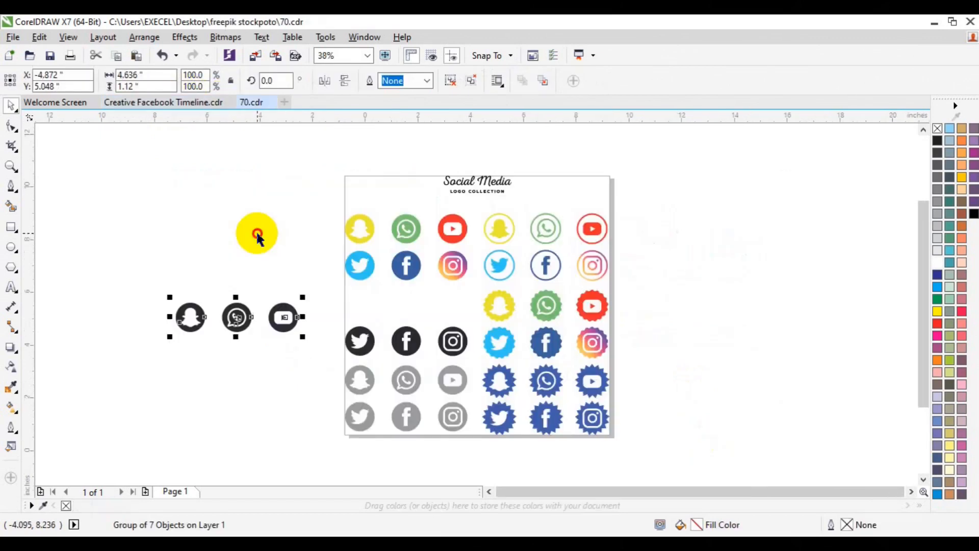
{"action": "left_click", "coordinate": [257, 236]}
{"action": "left_click", "coordinate": [234, 330]}
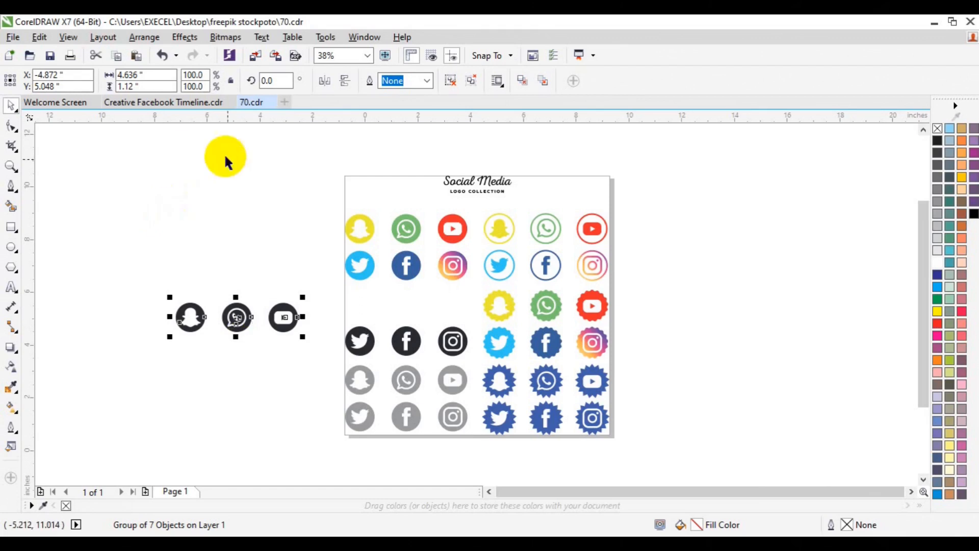
{"action": "left_click", "coordinate": [170, 103]}
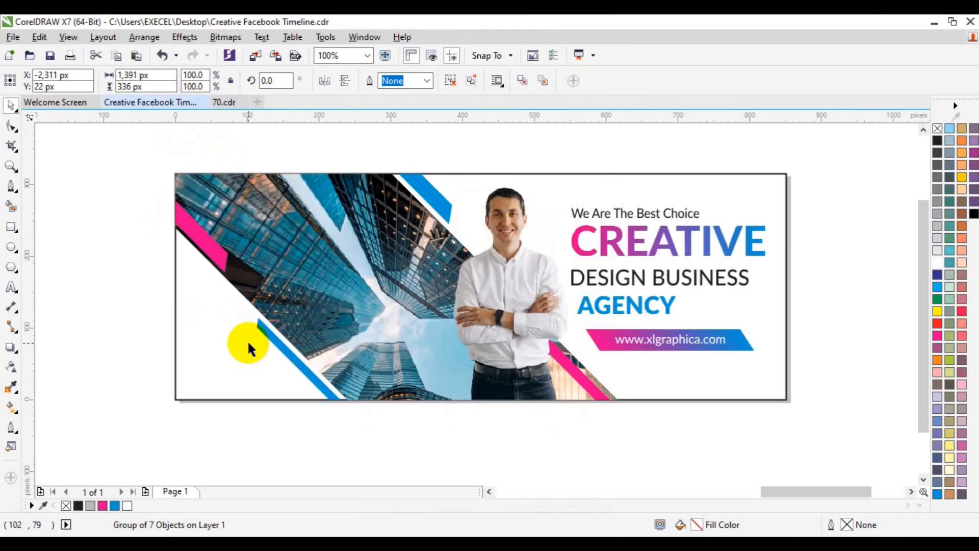
{"action": "left_click", "coordinate": [289, 343]}
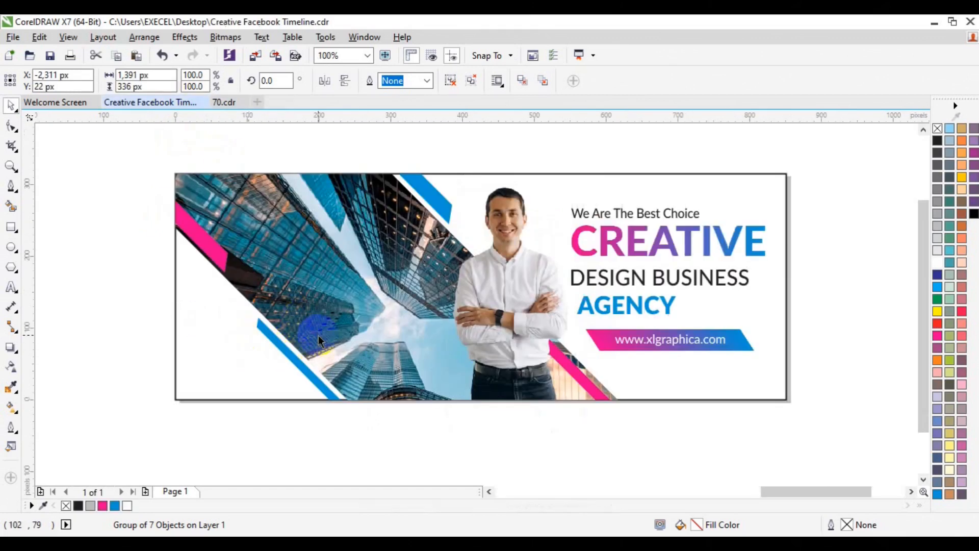
{"action": "key", "text": "p"}
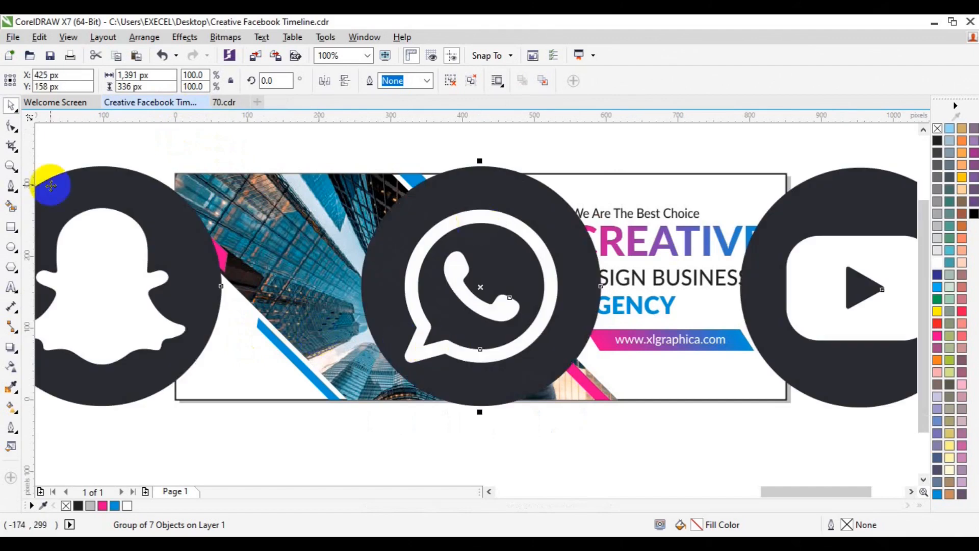
Delete the stray copy of the icon group lying far to the left of the cover.
{"action": "left_click", "coordinate": [12, 167]}
{"action": "left_click", "coordinate": [100, 80]}
{"action": "left_click", "coordinate": [100, 81]}
{"action": "key", "text": "space"}
{"action": "left_click", "coordinate": [102, 329]}
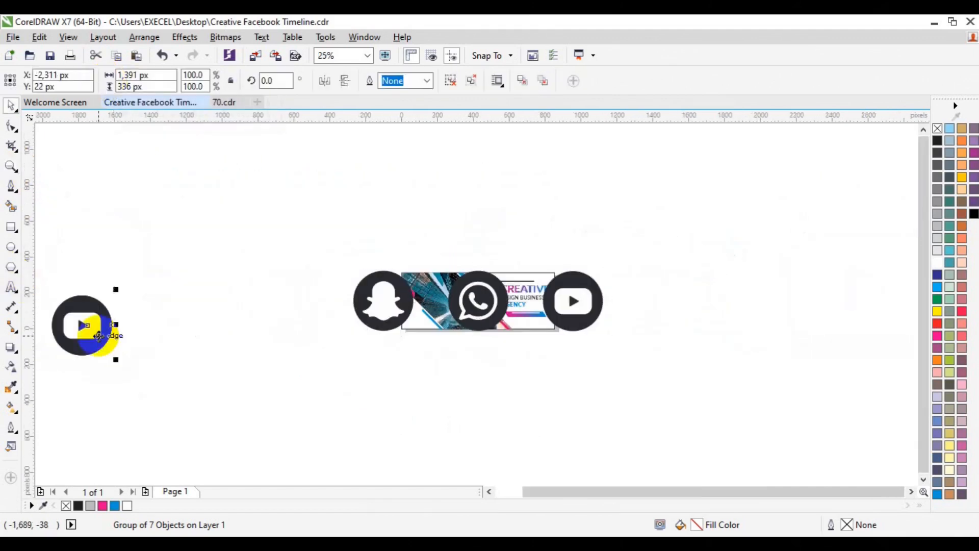
{"action": "left_click", "coordinate": [142, 332]}
{"action": "left_click", "coordinate": [89, 342]}
{"action": "key", "text": "Delete"}
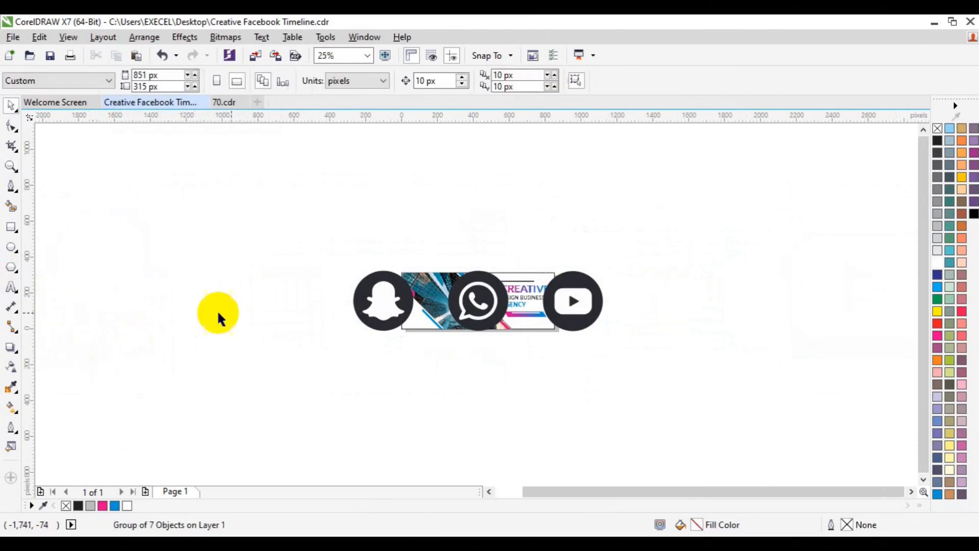
Scale the icon group down to about 108 by 26 px and place it below the website box near the cover's lower-right corner.
{"action": "left_click", "coordinate": [366, 320]}
{"action": "left_click_drag", "start_coordinate": [573, 310], "coordinate": [562, 310]}
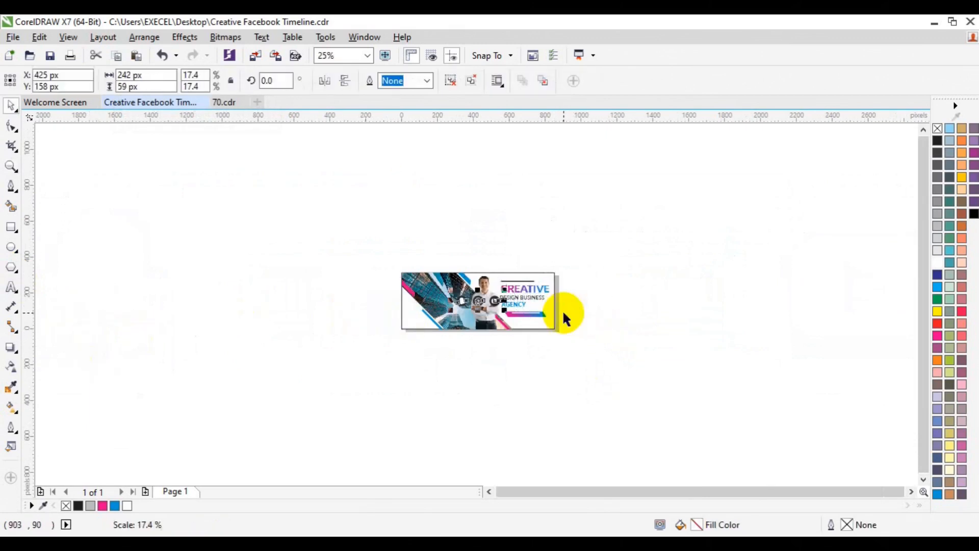
{"action": "left_click", "coordinate": [11, 166]}
{"action": "left_click", "coordinate": [527, 339]}
{"action": "left_click", "coordinate": [431, 309]}
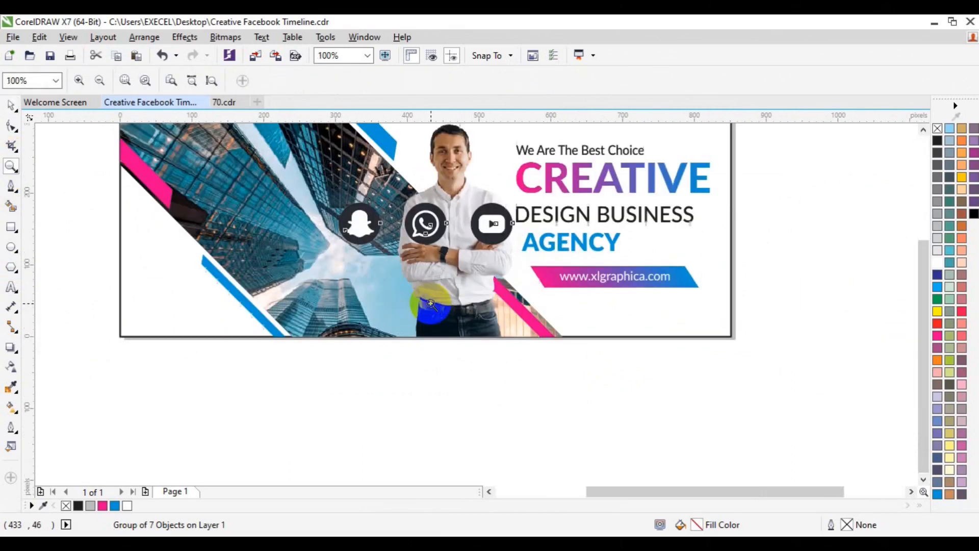
{"action": "key", "text": "space"}
{"action": "left_click_drag", "start_coordinate": [421, 219], "coordinate": [638, 312]}
{"action": "left_click_drag", "start_coordinate": [730, 338], "coordinate": [682, 311], "text": "shift"}
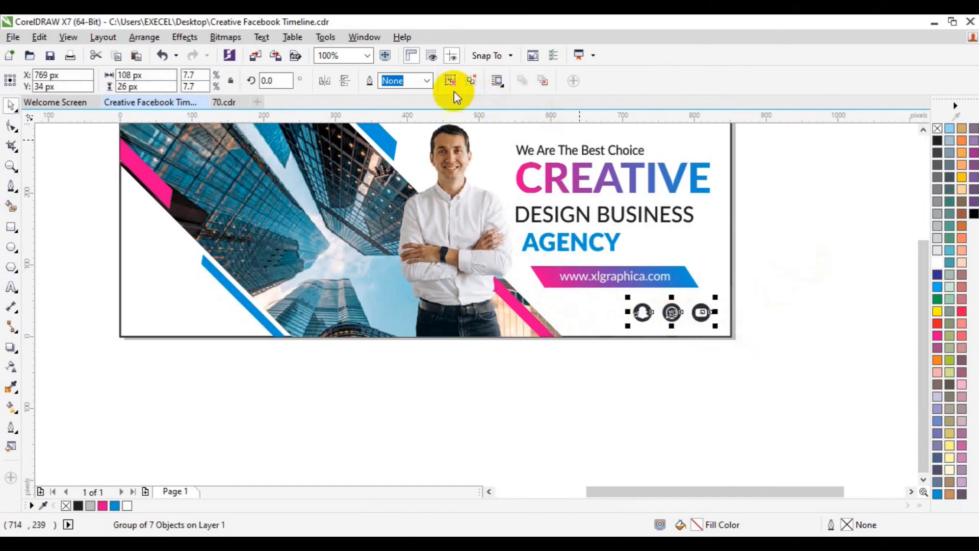
Ungroup the icons, fill the WhatsApp circle magenta and the Snapchat circle blue, and group all three again.
{"action": "left_click", "coordinate": [450, 80]}
{"action": "left_click", "coordinate": [671, 313]}
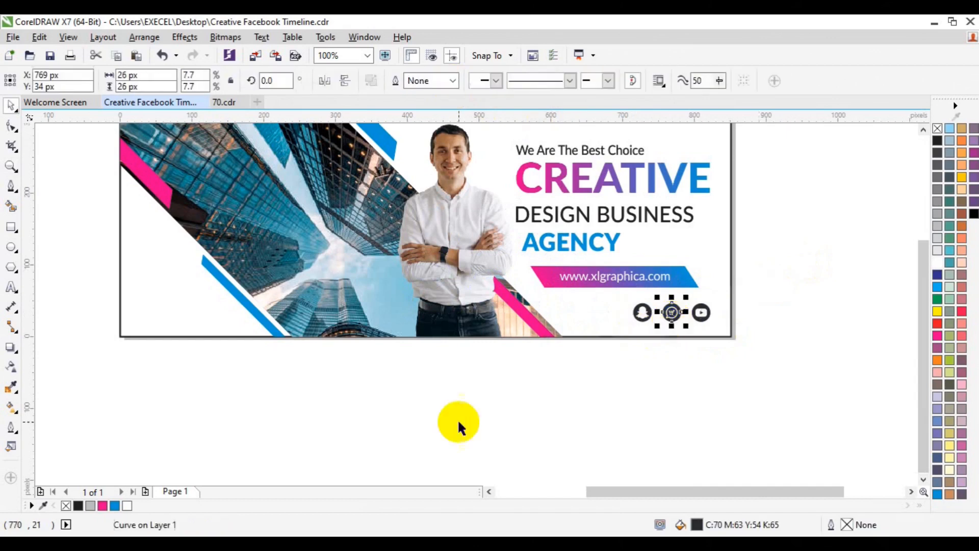
{"action": "left_click", "coordinate": [102, 506]}
{"action": "left_click", "coordinate": [677, 367]}
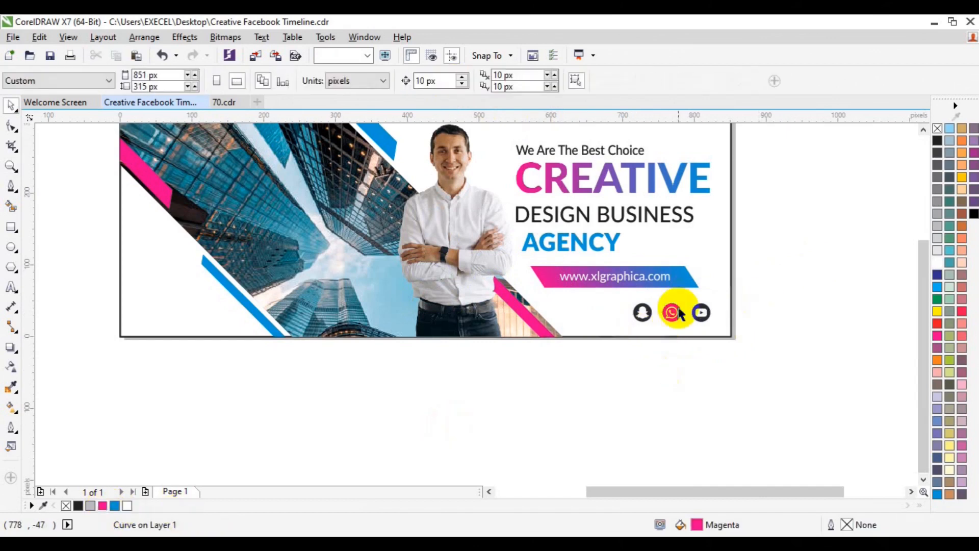
{"action": "left_click", "coordinate": [645, 321]}
{"action": "left_click", "coordinate": [114, 505]}
{"action": "left_click_drag", "start_coordinate": [815, 295], "coordinate": [621, 344]}
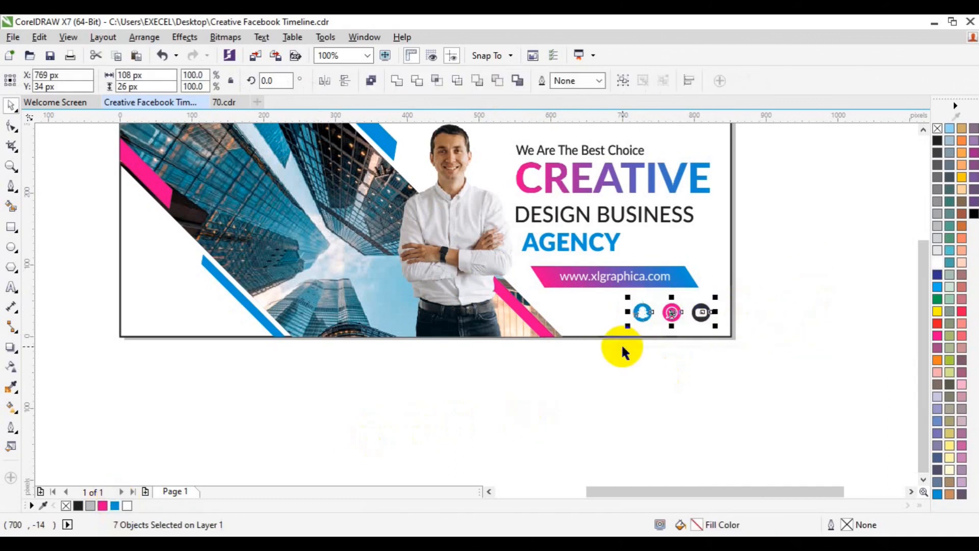
{"action": "key", "text": "ctrl+g"}
Duplicate the We Are The Best Choice tagline and place the copy just below the website box.
{"action": "left_click", "coordinate": [571, 149]}
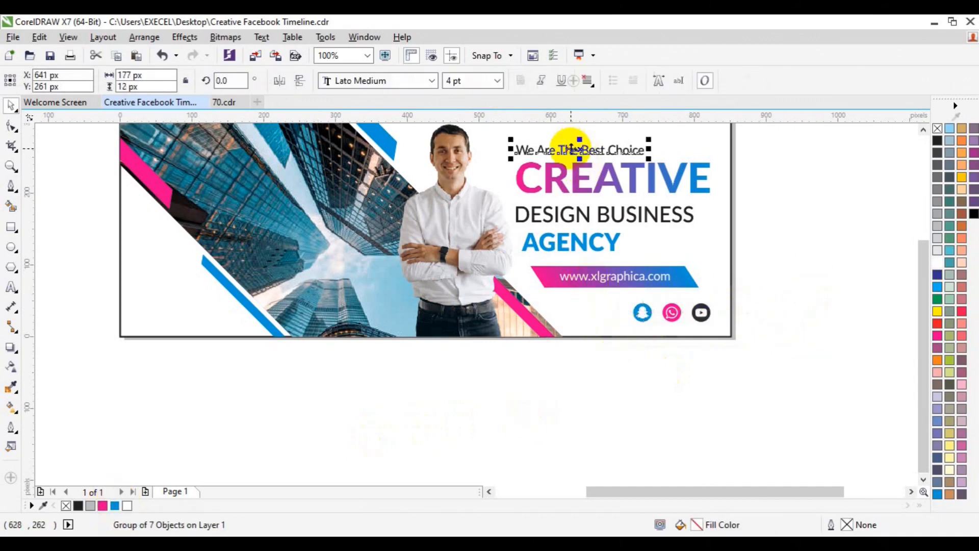
{"action": "key", "text": "ctrl+d"}
{"action": "left_click_drag", "start_coordinate": [579, 143], "coordinate": [575, 300]}
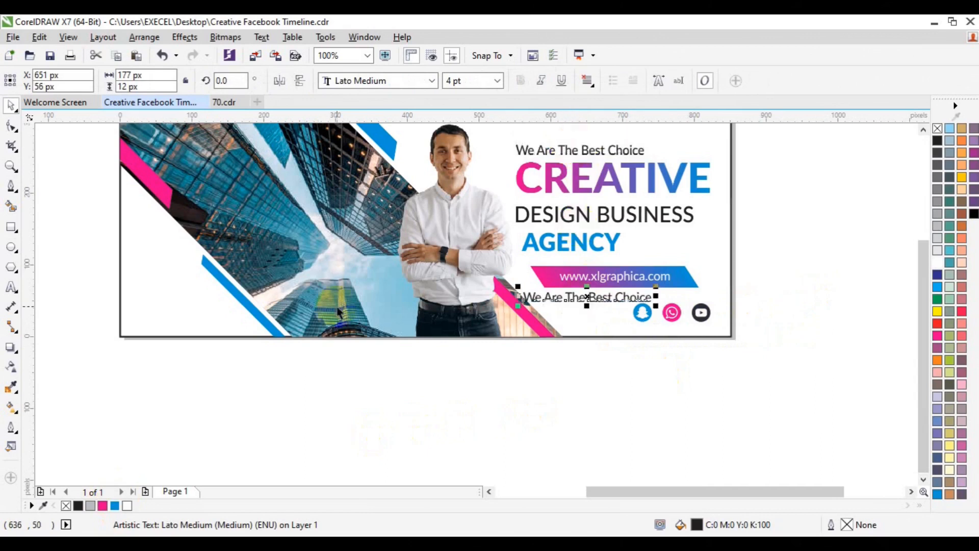
Change the tagline copy's text to Follow Us and move it to the left of the social icons, level with them.
{"action": "left_click", "coordinate": [10, 293]}
{"action": "key", "text": "ctrl+a"}
{"action": "type", "text": "Fol"}
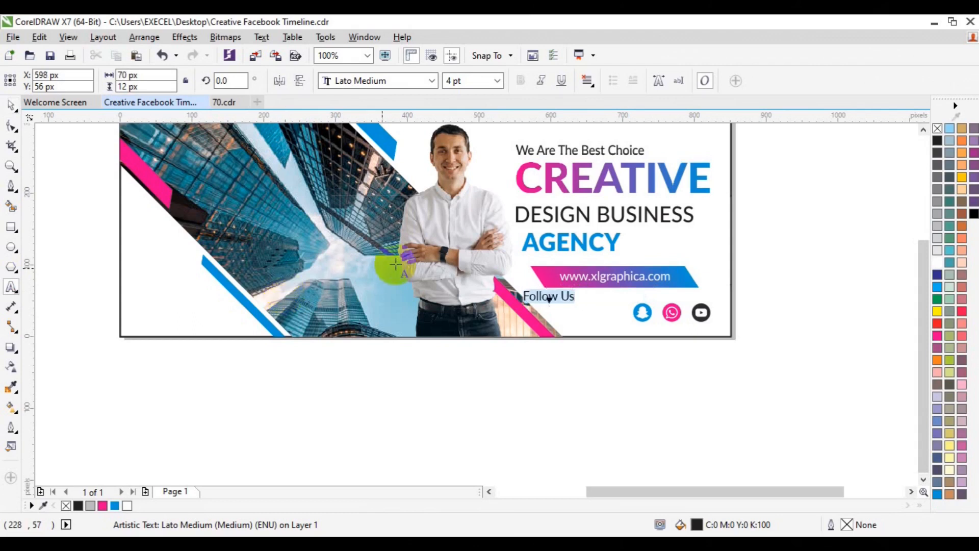
{"action": "left_click", "coordinate": [10, 104]}
{"action": "left_click_drag", "start_coordinate": [533, 295], "coordinate": [575, 316]}
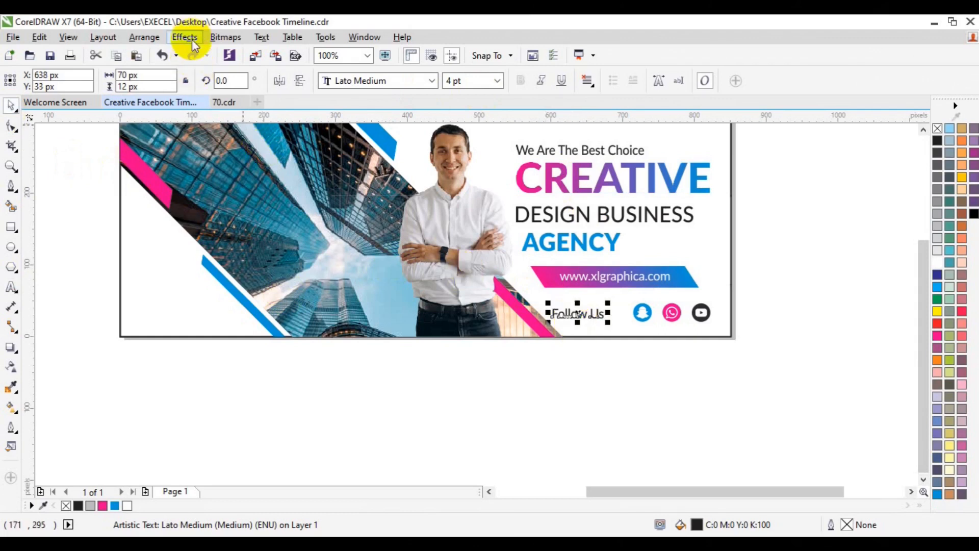
Insert the Wingdings pointing-hand character on the empty area to the right of the cover.
{"action": "left_click", "coordinate": [261, 37]}
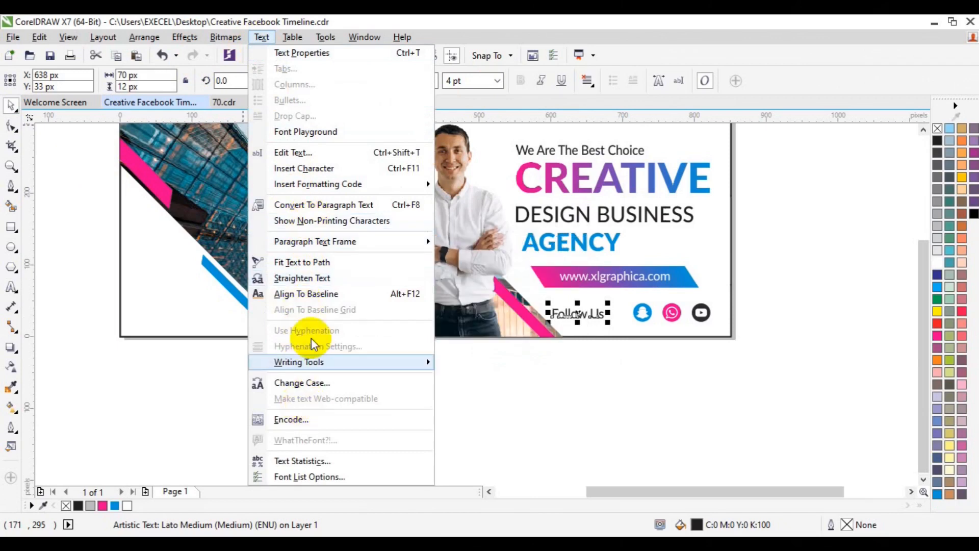
{"action": "left_click", "coordinate": [332, 173]}
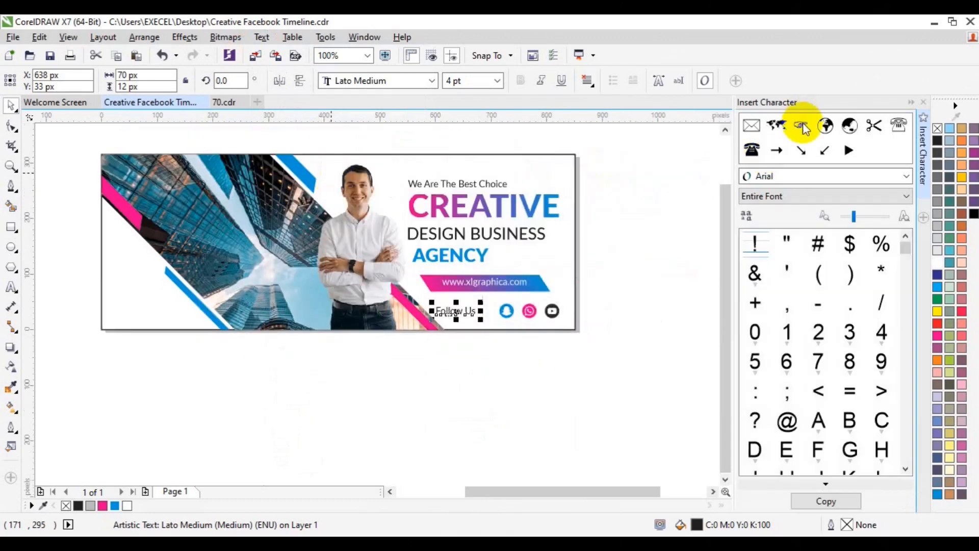
{"action": "mouse_move", "coordinate": [802, 134]}
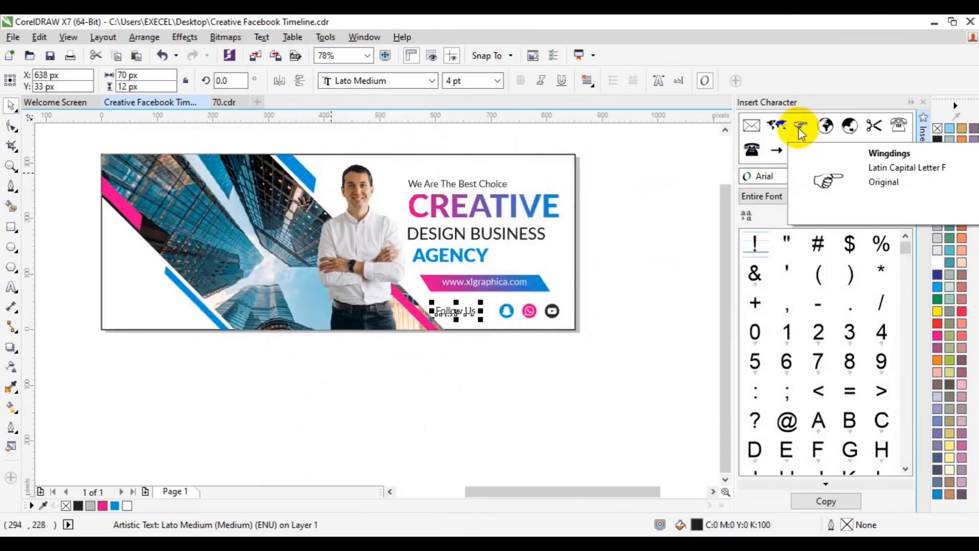
{"action": "left_click", "coordinate": [802, 134]}
{"action": "left_click", "coordinate": [599, 344]}
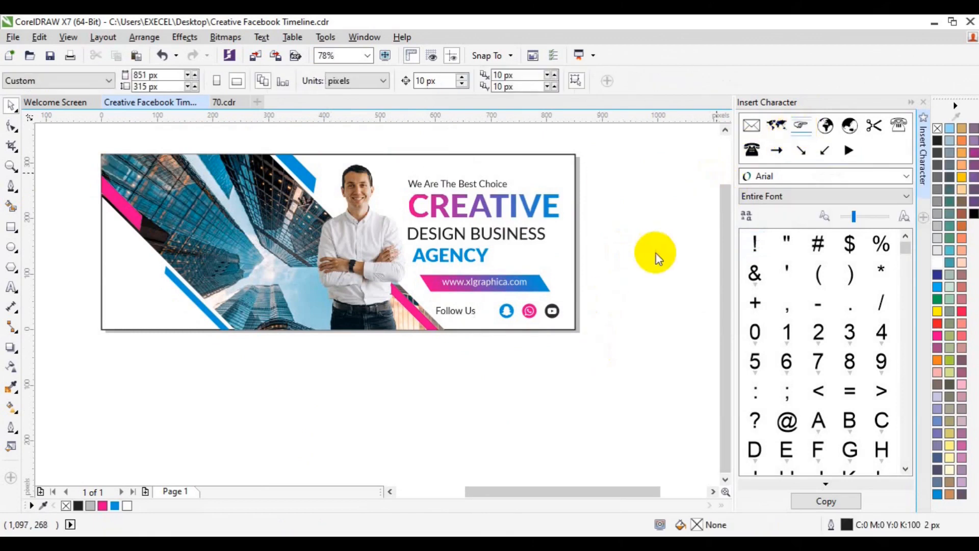
{"action": "left_click_drag", "start_coordinate": [656, 253], "coordinate": [667, 248]}
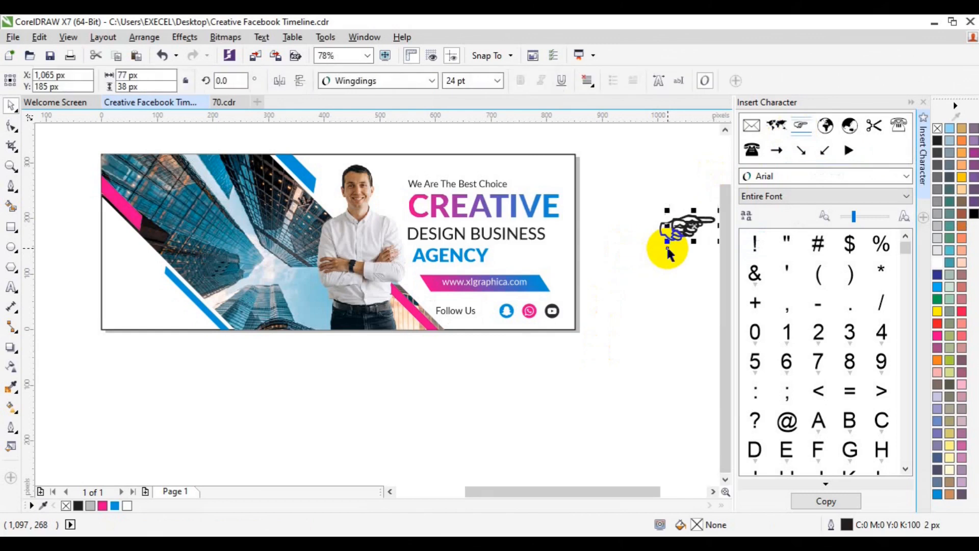
Move the hand symbol below the level of the cover and delete the surplus objects beside the cover.
{"action": "key", "text": "F8"}
{"action": "left_click", "coordinate": [10, 107]}
{"action": "left_click", "coordinate": [596, 228]}
{"action": "left_click_drag", "start_coordinate": [598, 229], "coordinate": [586, 344]}
{"action": "left_click_drag", "start_coordinate": [573, 209], "coordinate": [675, 254]}
{"action": "key", "text": "Delete"}
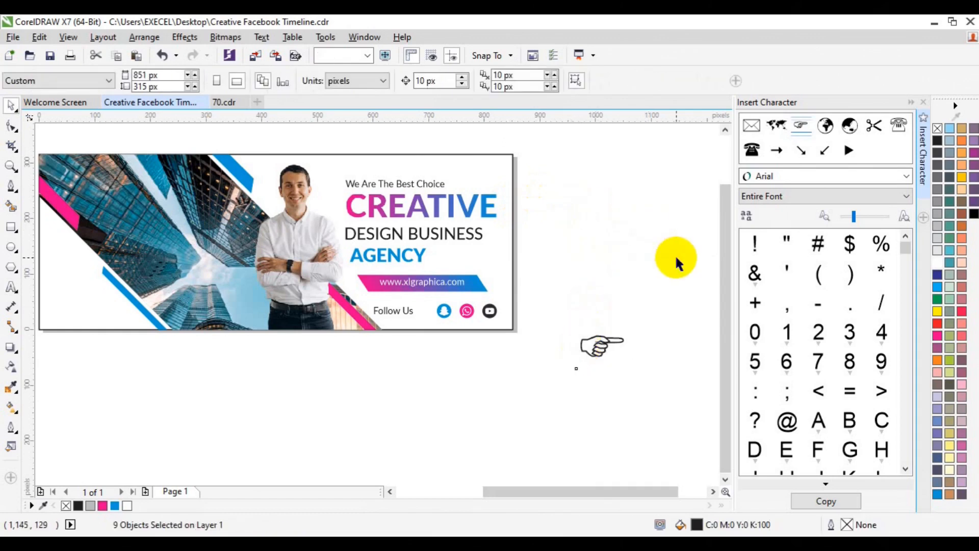
Scale the hand symbol down to about 31 by 15 px and place it between Follow Us and the social icons.
{"action": "left_click", "coordinate": [590, 354]}
{"action": "left_click_drag", "start_coordinate": [631, 362], "coordinate": [626, 357]}
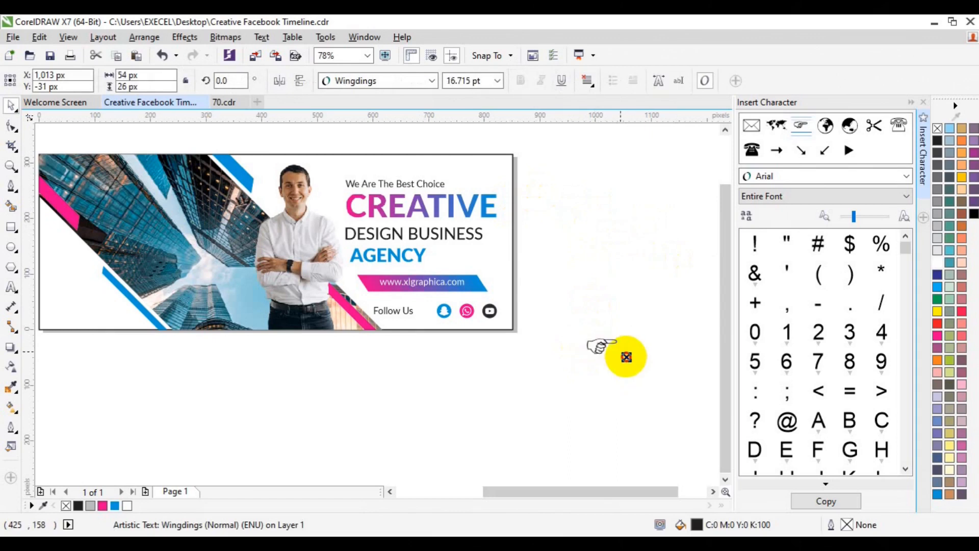
{"action": "key", "text": "ctrl+z"}
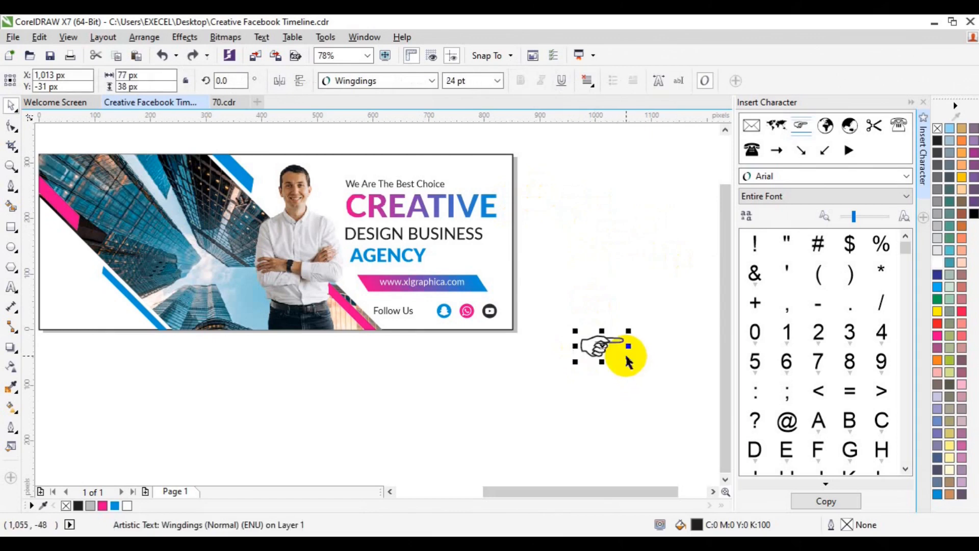
{"action": "left_click_drag", "start_coordinate": [604, 345], "coordinate": [446, 327]}
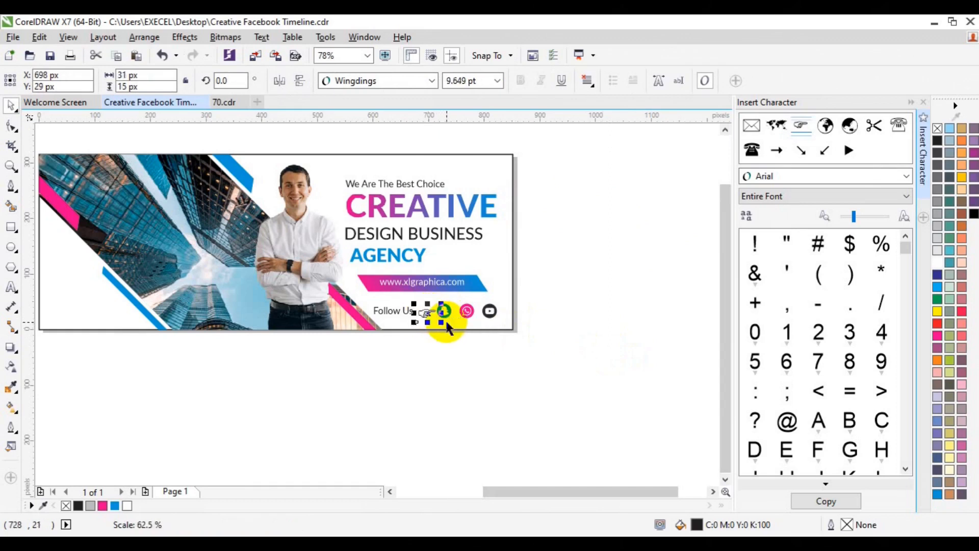
Align the hand's centre level with the Follow Us text, nudge both left, and close the character inserter.
{"action": "left_click", "coordinate": [380, 311], "text": "shift"}
{"action": "key", "text": "e"}
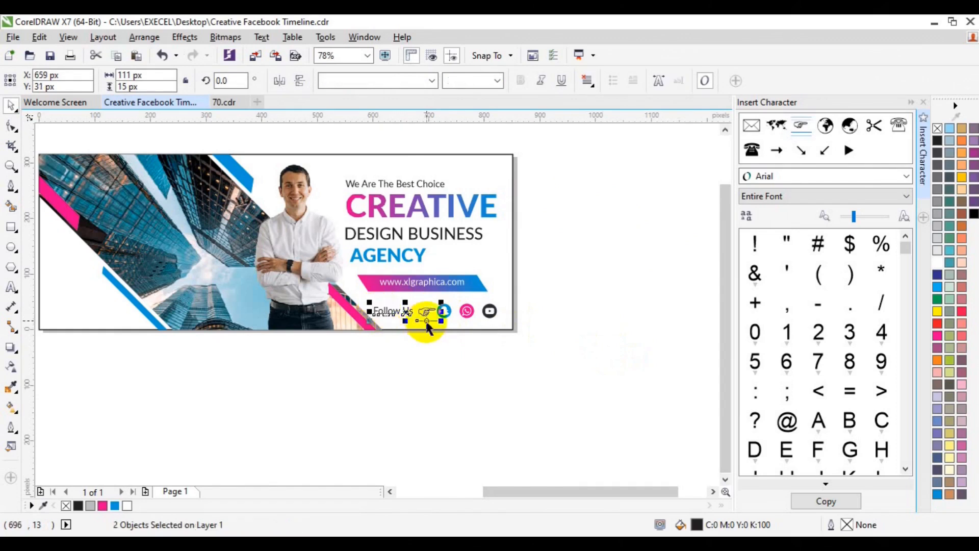
{"action": "key", "text": "Left"}
{"action": "left_click", "coordinate": [567, 329]}
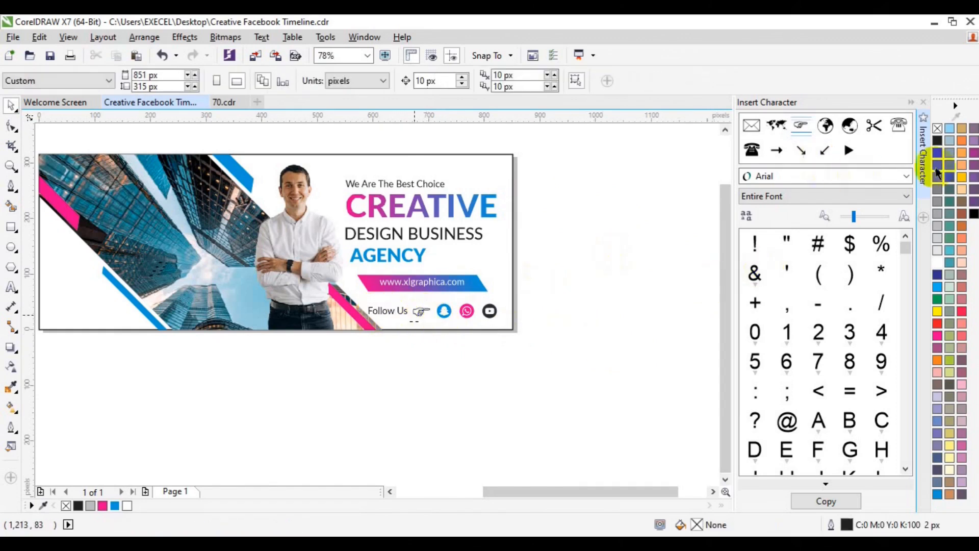
{"action": "left_click", "coordinate": [925, 195]}
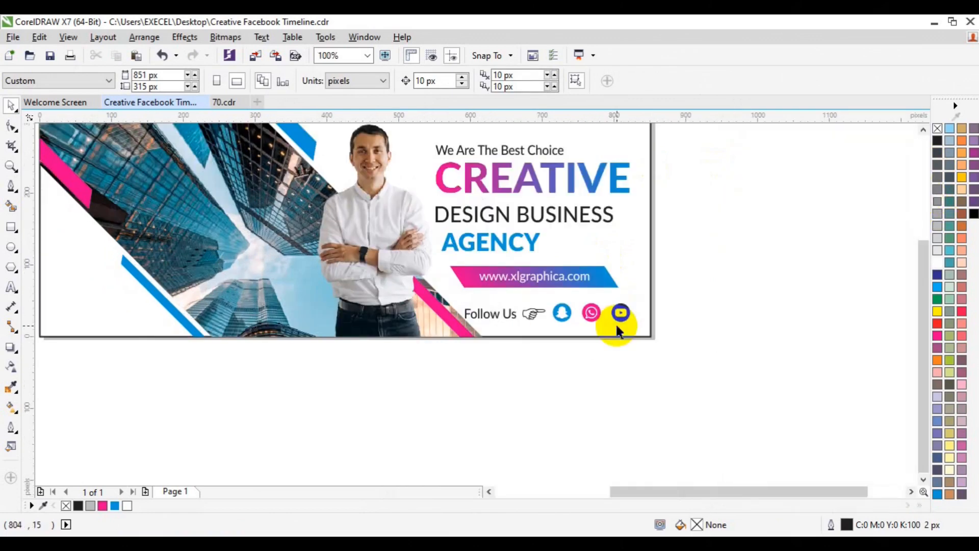
Draw a circle about 23 px wide outside the cover's right edge and add a concentric 14 px copy inside it.
{"action": "left_click", "coordinate": [923, 130]}
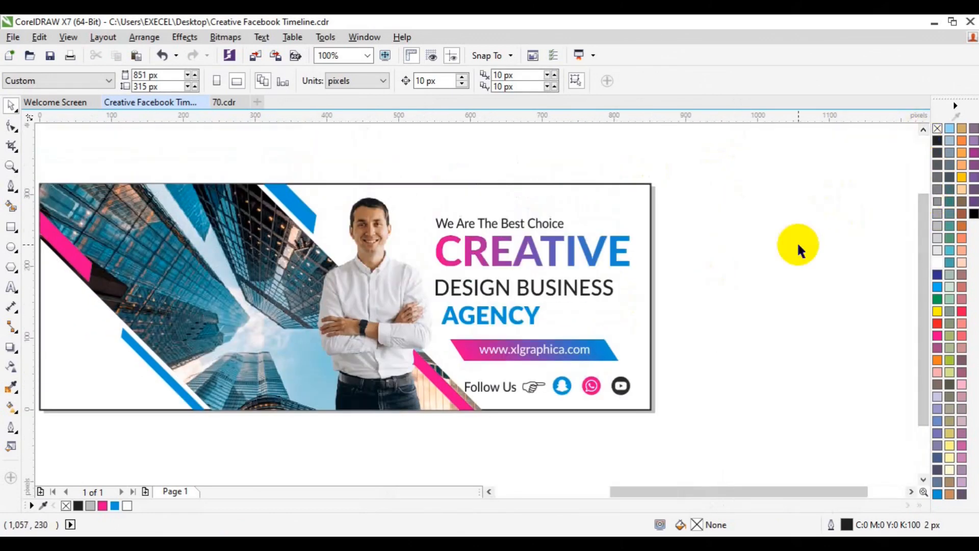
{"action": "left_click", "coordinate": [11, 246]}
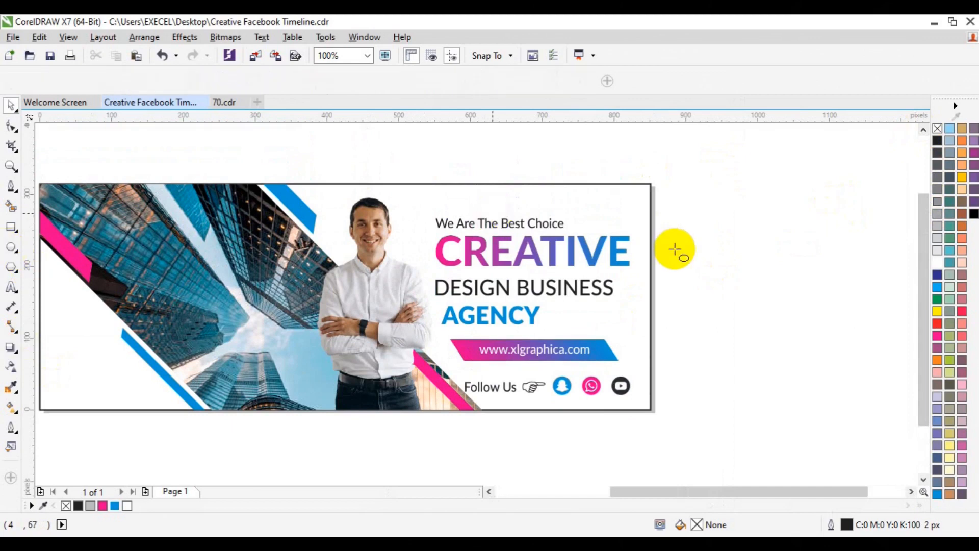
{"action": "left_click_drag", "start_coordinate": [675, 250], "coordinate": [686, 266]}
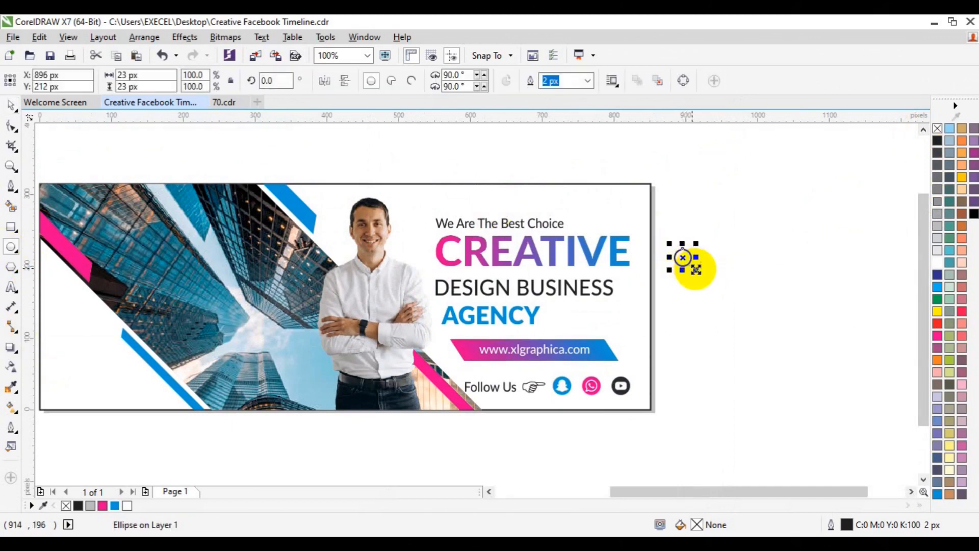
{"action": "left_click_drag", "start_coordinate": [696, 269], "coordinate": [694, 269]}
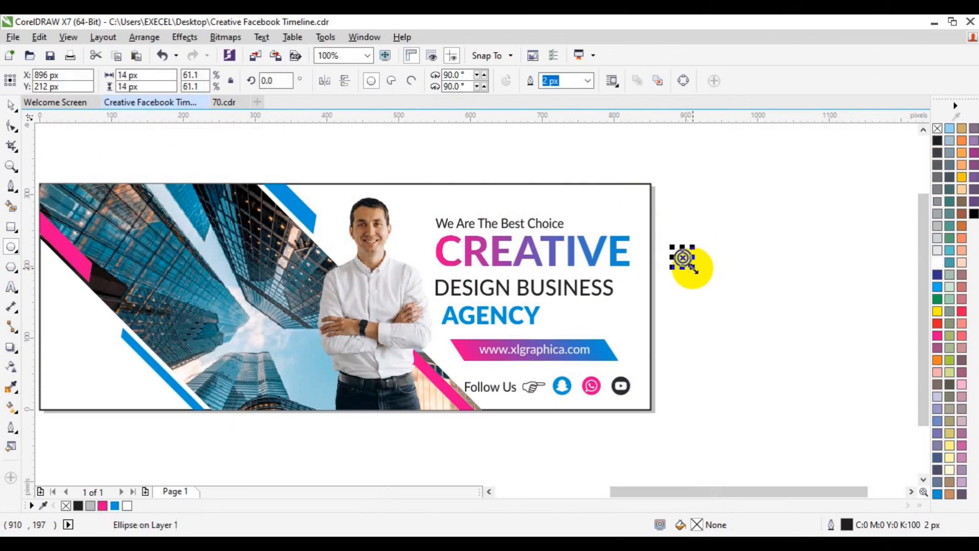
Create a black ring from the area between the two circles with Smart Fill and move it away from them.
{"action": "left_click", "coordinate": [12, 208]}
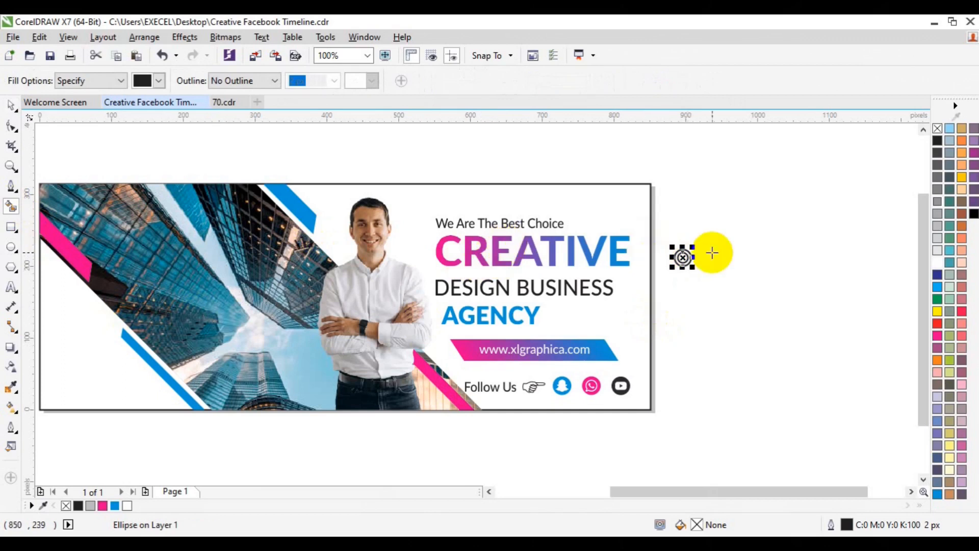
{"action": "left_click", "coordinate": [685, 255]}
{"action": "key", "text": "space"}
{"action": "left_click_drag", "start_coordinate": [685, 255], "coordinate": [765, 295]}
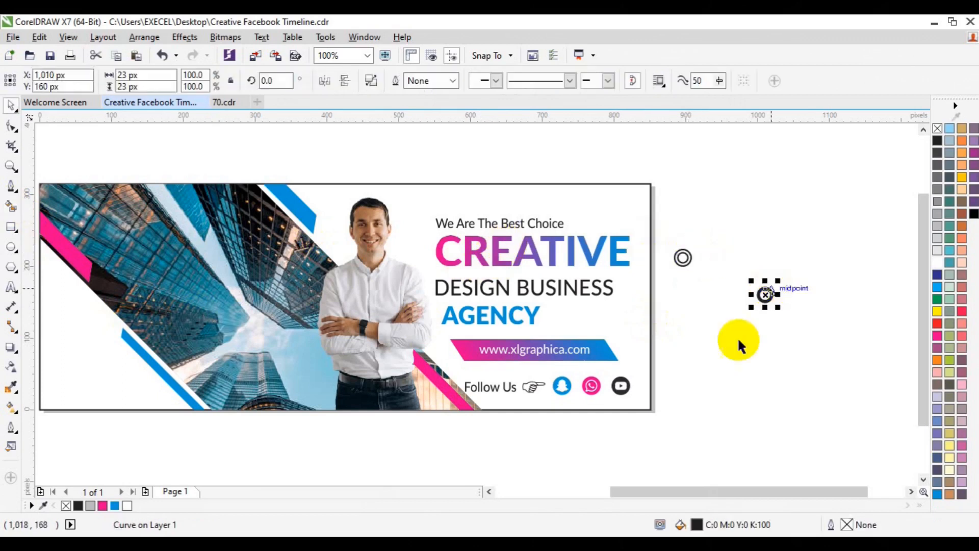
Copy the website box's magenta-to-blue gradient onto the ring, then scale it to about 16 px and place it before the We Are The Best Choice tagline.
{"action": "left_click", "coordinate": [11, 407]}
{"action": "left_click", "coordinate": [180, 81]}
{"action": "left_click", "coordinate": [466, 347]}
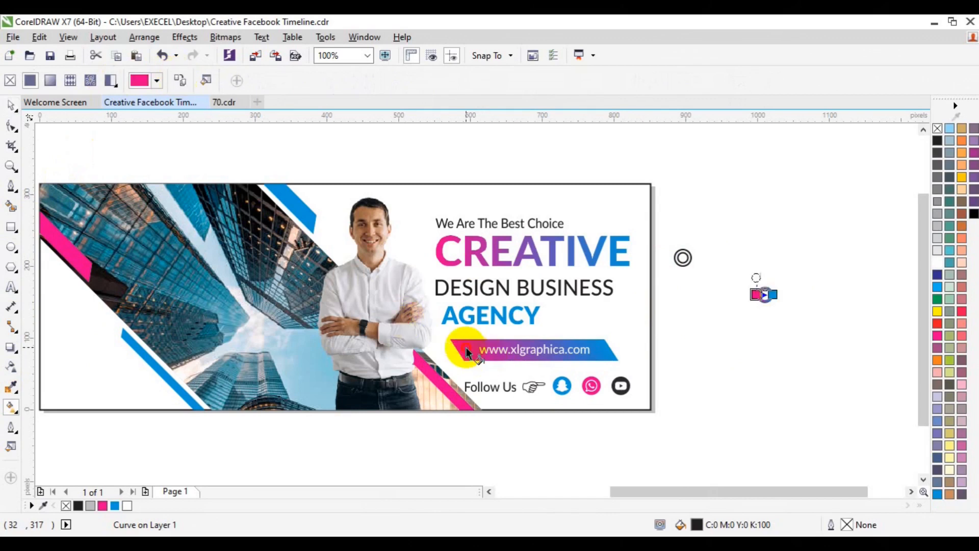
{"action": "left_click_drag", "start_coordinate": [778, 310], "coordinate": [776, 309]}
{"action": "left_click_drag", "start_coordinate": [746, 297], "coordinate": [430, 222]}
{"action": "left_click", "coordinate": [686, 258]}
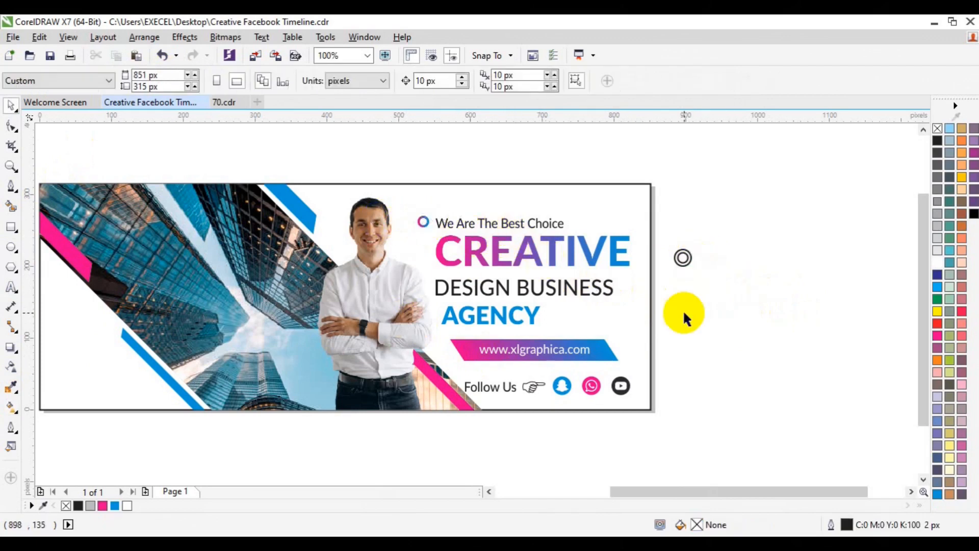
Place an enlarged copy of the gradient ring beside the man's head and bring the man's photo to the front.
{"action": "left_click", "coordinate": [426, 225]}
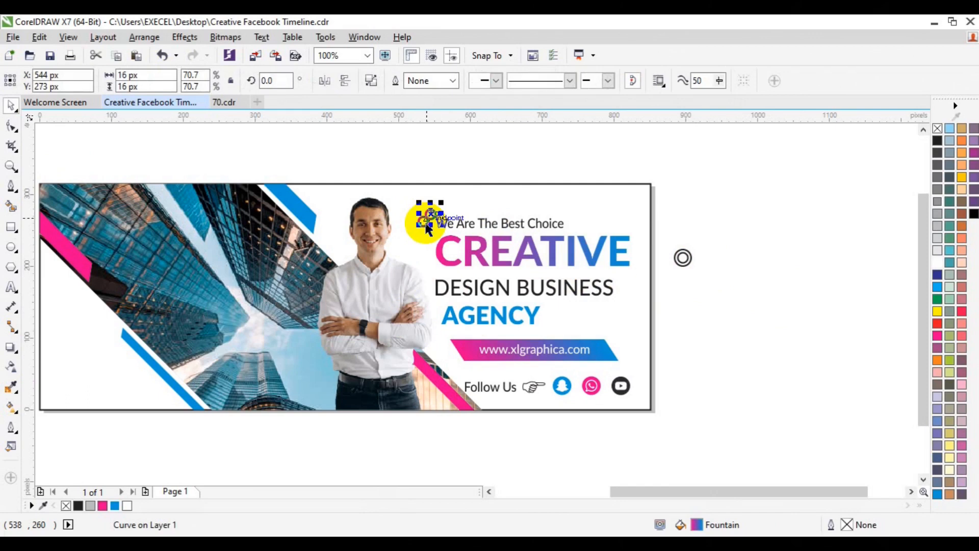
{"action": "left_click_drag", "start_coordinate": [444, 223], "coordinate": [349, 206]}
{"action": "left_click", "coordinate": [376, 273]}
{"action": "right_click", "coordinate": [376, 273]}
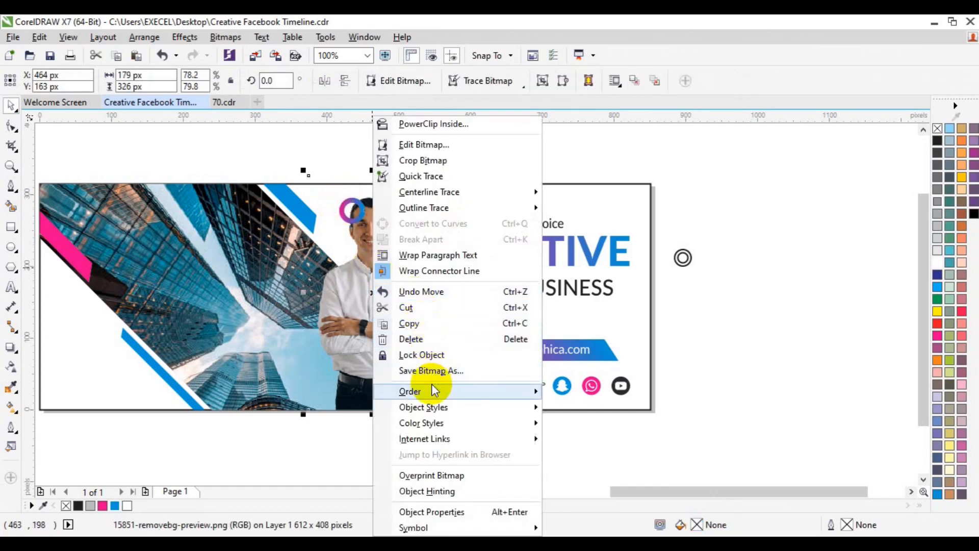
{"action": "mouse_move", "coordinate": [495, 391]}
{"action": "left_click", "coordinate": [601, 390]}
{"action": "left_click", "coordinate": [722, 352]}
Delete the two concentric construction circles outside the cover.
{"action": "left_click_drag", "start_coordinate": [717, 231], "coordinate": [654, 271]}
{"action": "key", "text": "Delete"}
{"action": "left_click", "coordinate": [491, 491]}
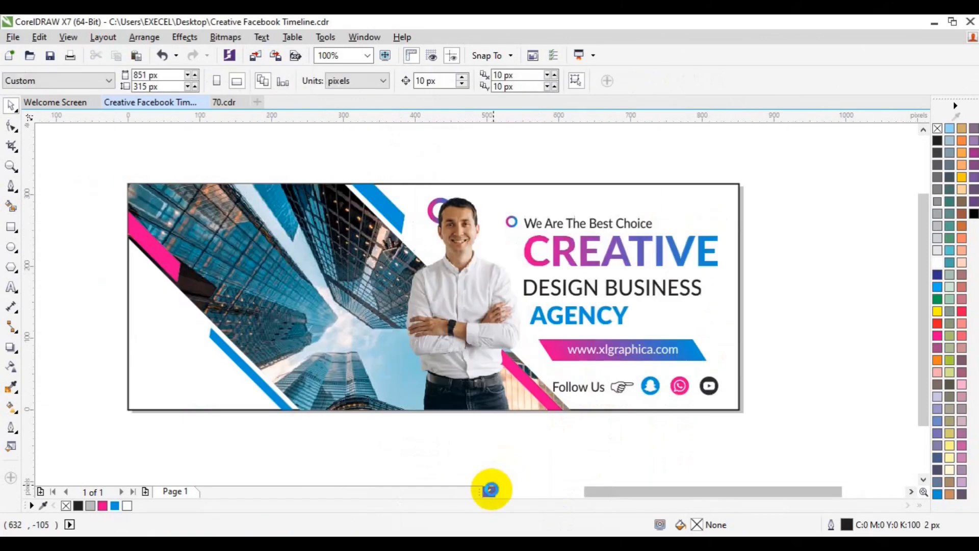
Move the cut-out man's photo left to about X 428 px.
{"action": "left_click", "coordinate": [515, 222]}
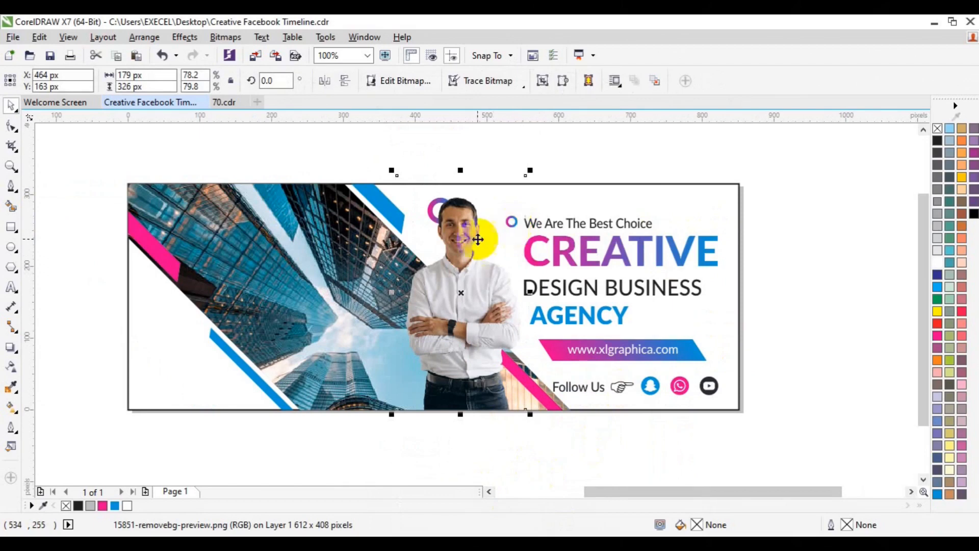
{"action": "left_click", "coordinate": [436, 148]}
{"action": "left_click", "coordinate": [449, 219]}
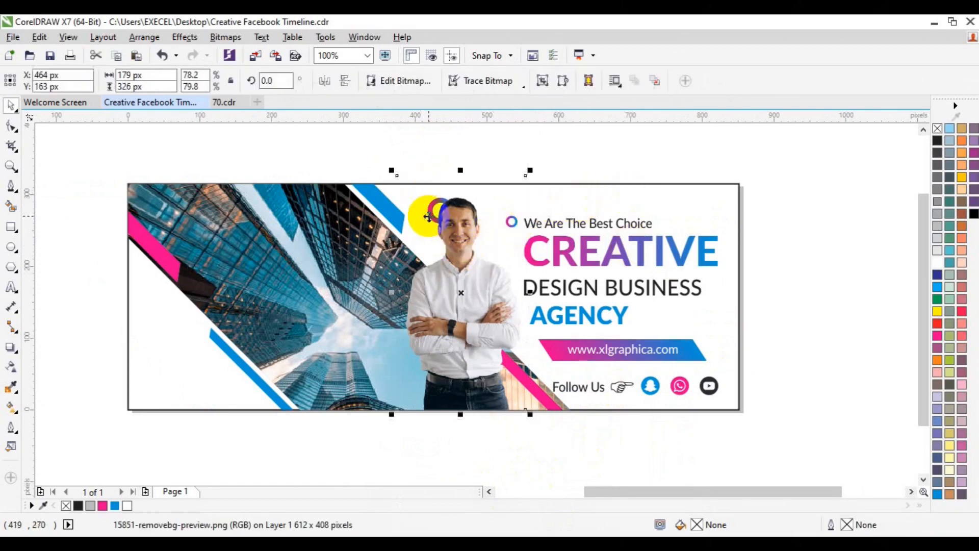
{"action": "left_click", "coordinate": [700, 189]}
{"action": "mouse_move", "coordinate": [476, 299]}
{"action": "left_mouse_down"}
{"action": "mouse_move", "coordinate": [466, 297]}
{"action": "mouse_move", "coordinate": [467, 313]}
{"action": "left_mouse_up"}
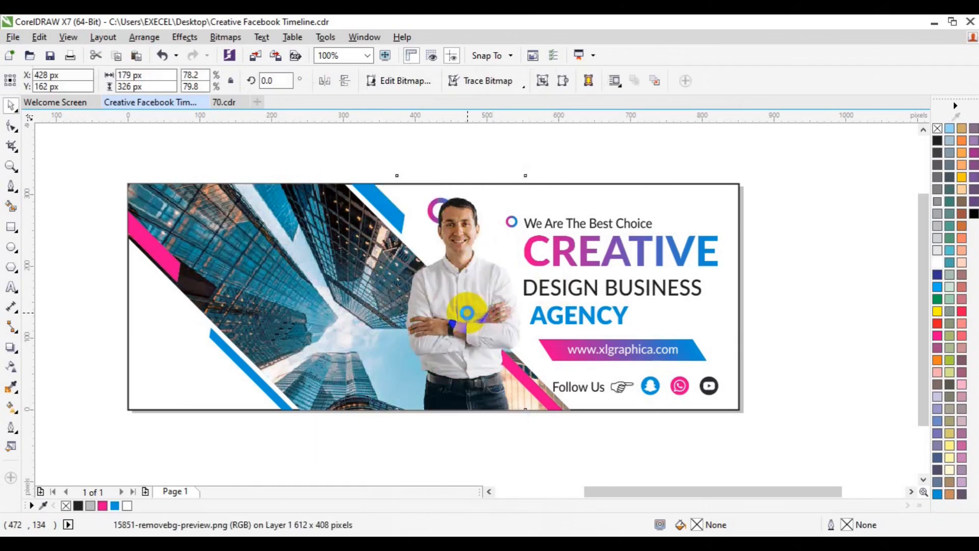
Place a copy of the small ring outside the cover's right edge and move the man's photo to about X 470 px.
{"action": "left_click", "coordinate": [510, 223]}
{"action": "left_click_drag", "start_coordinate": [509, 224], "coordinate": [796, 220]}
{"action": "left_click", "coordinate": [444, 304]}
{"action": "left_click_drag", "start_coordinate": [446, 306], "coordinate": [470, 306]}
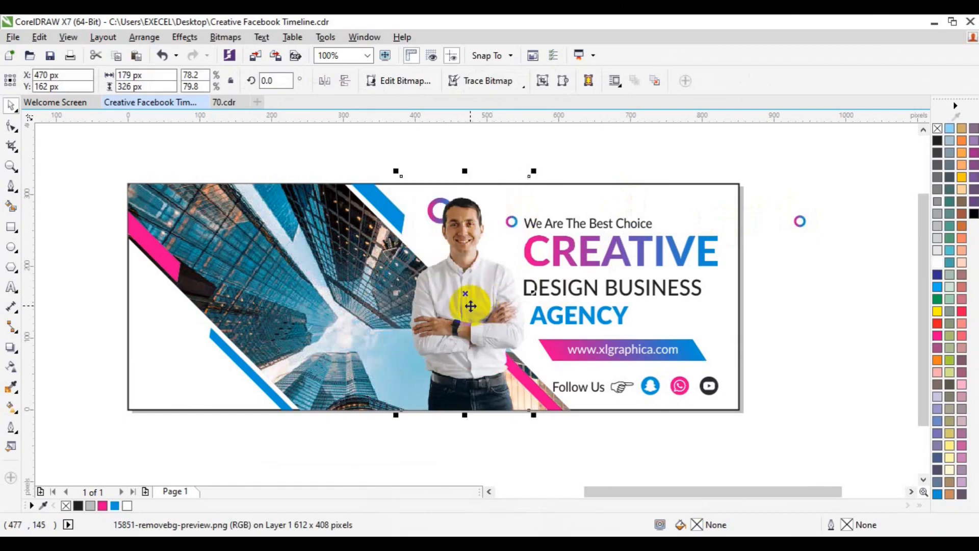
Enlarge the outside ring to about 39 px and place a copy of it behind the man's elbow near the website box.
{"action": "left_click", "coordinate": [798, 221]}
{"action": "left_click_drag", "start_coordinate": [810, 234], "coordinate": [524, 338]}
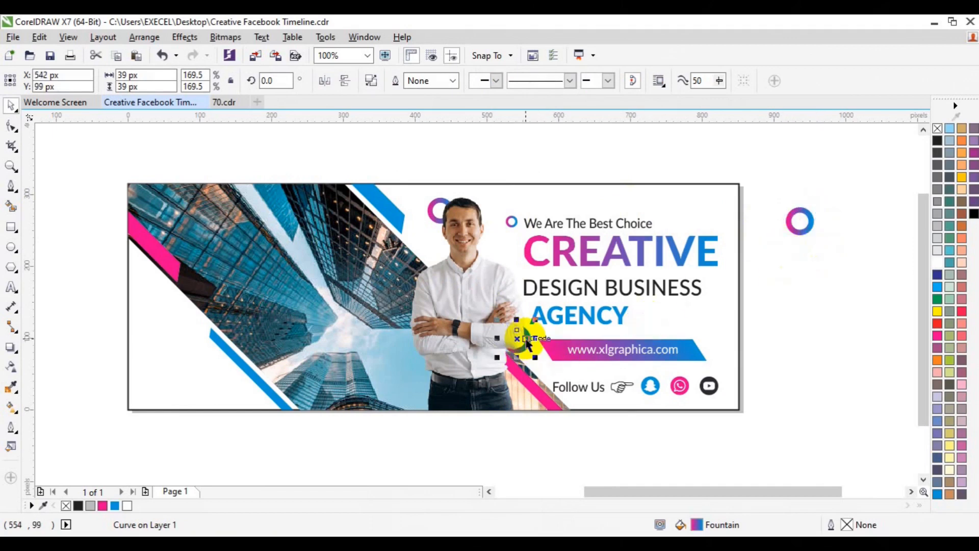
{"action": "left_click", "coordinate": [797, 309]}
Place a ring copy scaled to about 17 px at the end of DESIGN BUSINESS and bring that text to the front.
{"action": "left_click_drag", "start_coordinate": [797, 228], "coordinate": [799, 312]}
{"action": "left_click_drag", "start_coordinate": [707, 296], "coordinate": [700, 292]}
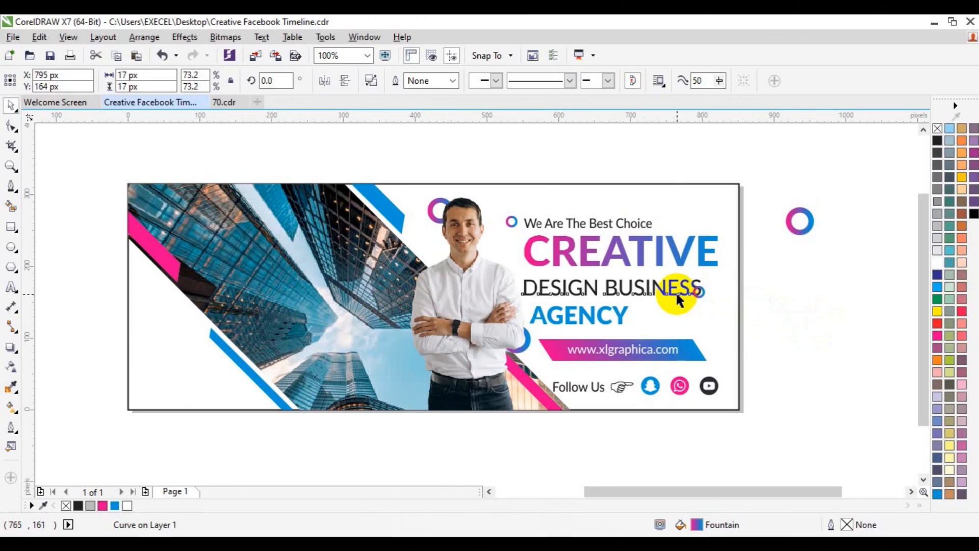
{"action": "left_click", "coordinate": [677, 295]}
{"action": "right_click", "coordinate": [677, 295]}
{"action": "mouse_move", "coordinate": [864, 411]}
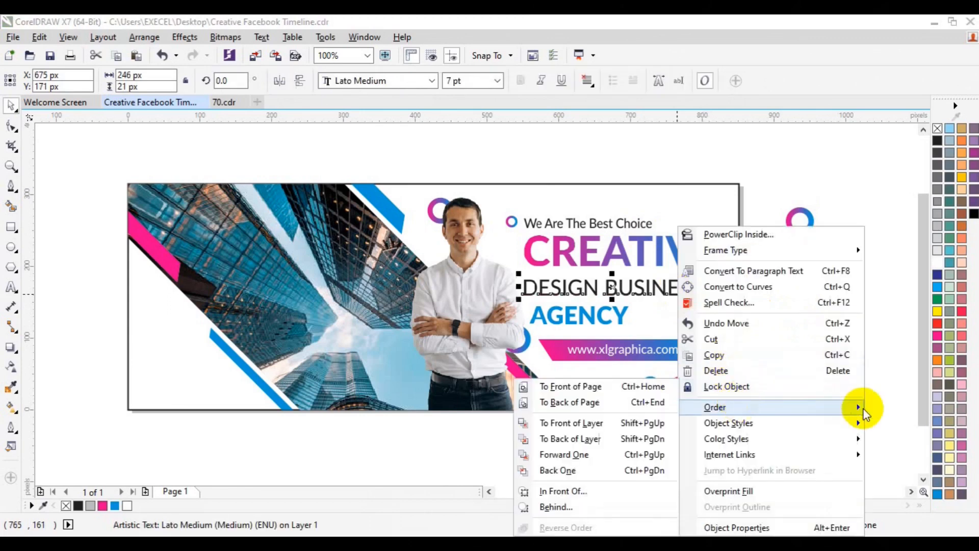
{"action": "left_click", "coordinate": [607, 387]}
{"action": "left_click", "coordinate": [798, 333]}
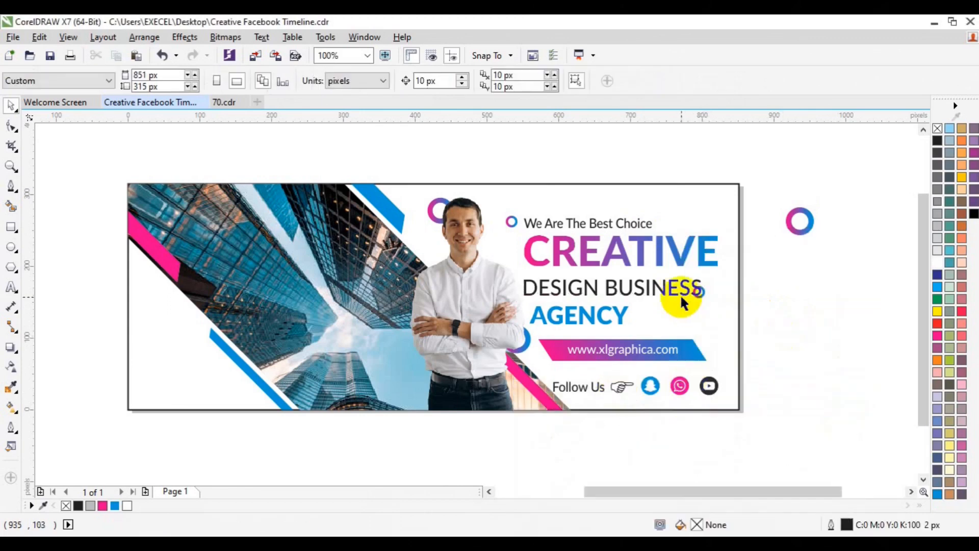
Move the small ring from the end of DESIGN BUSINESS to the right of the AGENCY text.
{"action": "left_click", "coordinate": [704, 294]}
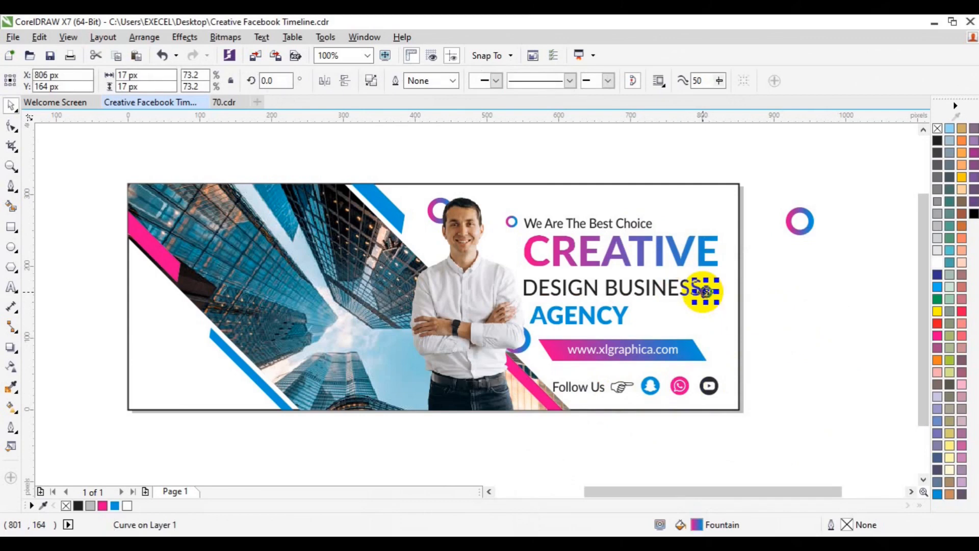
{"action": "left_click", "coordinate": [778, 313]}
{"action": "left_click_drag", "start_coordinate": [709, 297], "coordinate": [666, 315]}
{"action": "left_click", "coordinate": [855, 313]}
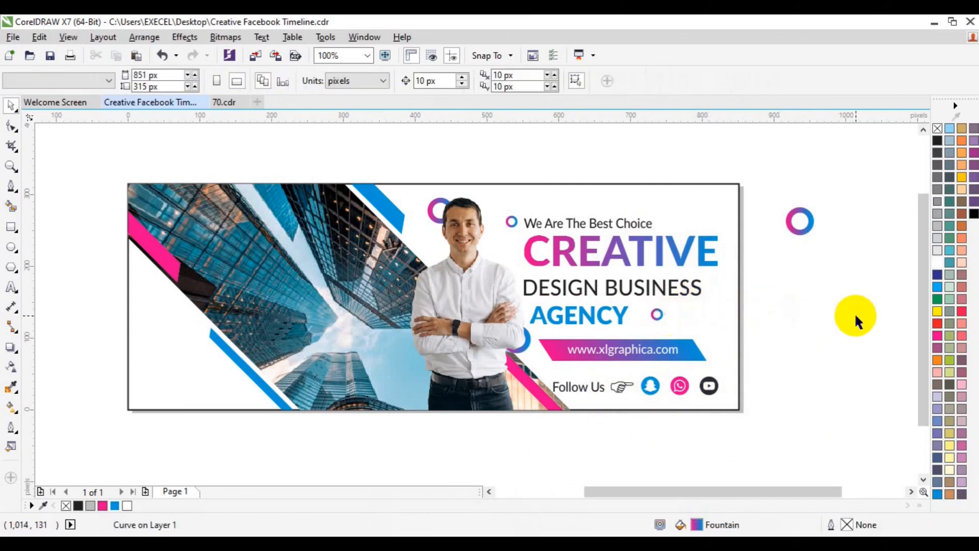
Draw a narrow upright rectangle outside the cover's left edge and create a black shape about 4 by 25 px from it with Smart Fill.
{"action": "left_click", "coordinate": [11, 226]}
{"action": "mouse_move", "coordinate": [71, 335]}
{"action": "left_mouse_down"}
{"action": "mouse_move", "coordinate": [79, 365]}
{"action": "mouse_move", "coordinate": [74, 350]}
{"action": "left_mouse_up"}
{"action": "left_click", "coordinate": [12, 207]}
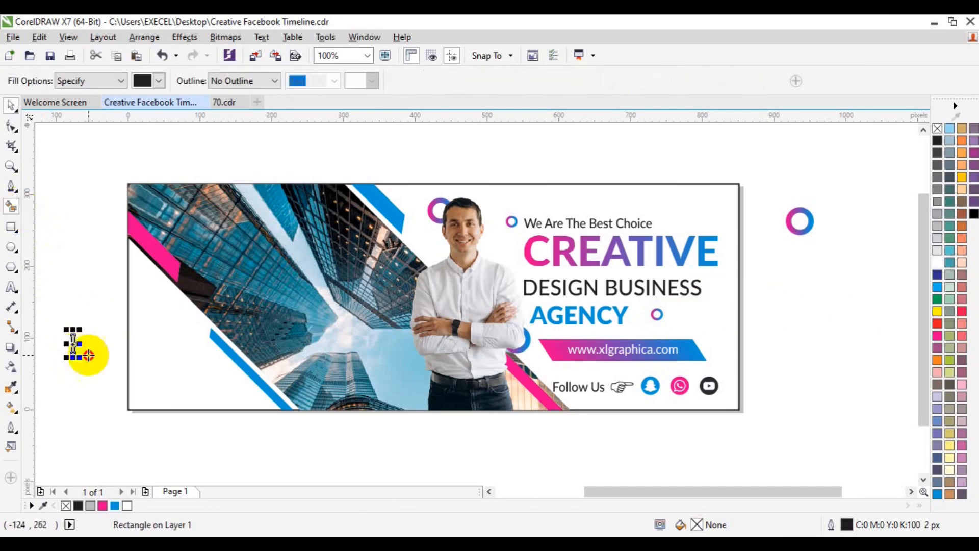
{"action": "left_click", "coordinate": [73, 343]}
{"action": "key", "text": "space"}
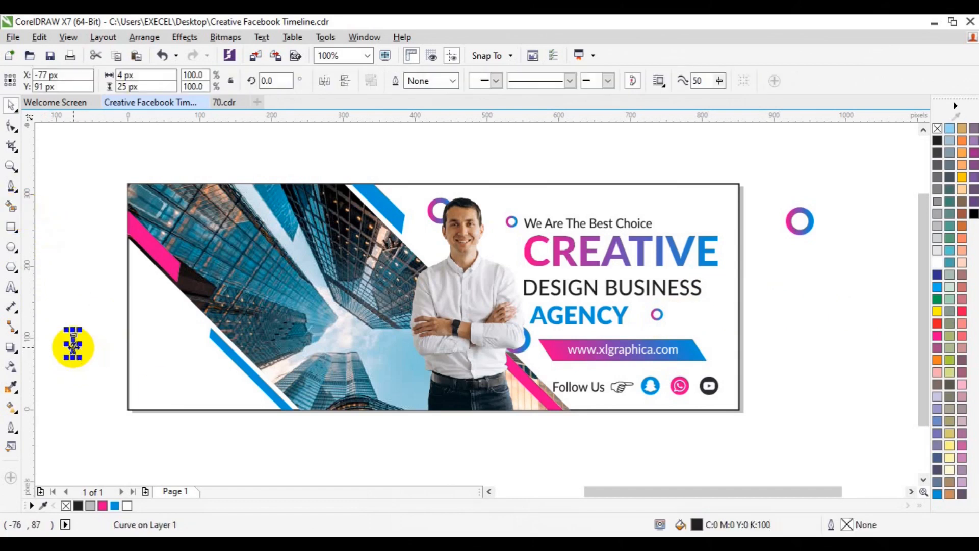
Move the black bar below the cover and fill a copy beside it with the website box's pink-to-blue gradient.
{"action": "left_click_drag", "start_coordinate": [73, 344], "coordinate": [225, 441]}
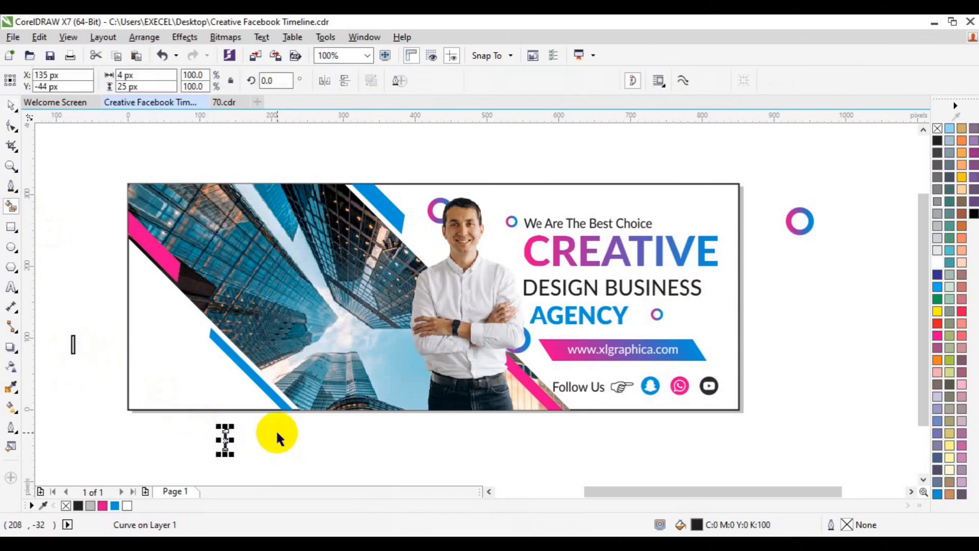
{"action": "left_click_drag", "start_coordinate": [233, 438], "coordinate": [240, 431]}
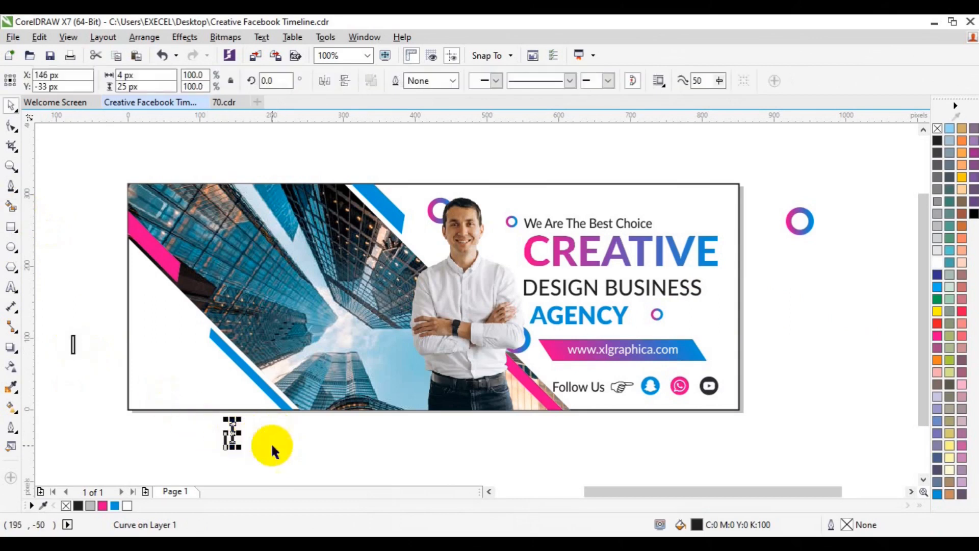
{"action": "left_click", "coordinate": [11, 406]}
{"action": "left_click", "coordinate": [180, 81]}
{"action": "left_click", "coordinate": [556, 348]}
{"action": "key", "text": "space"}
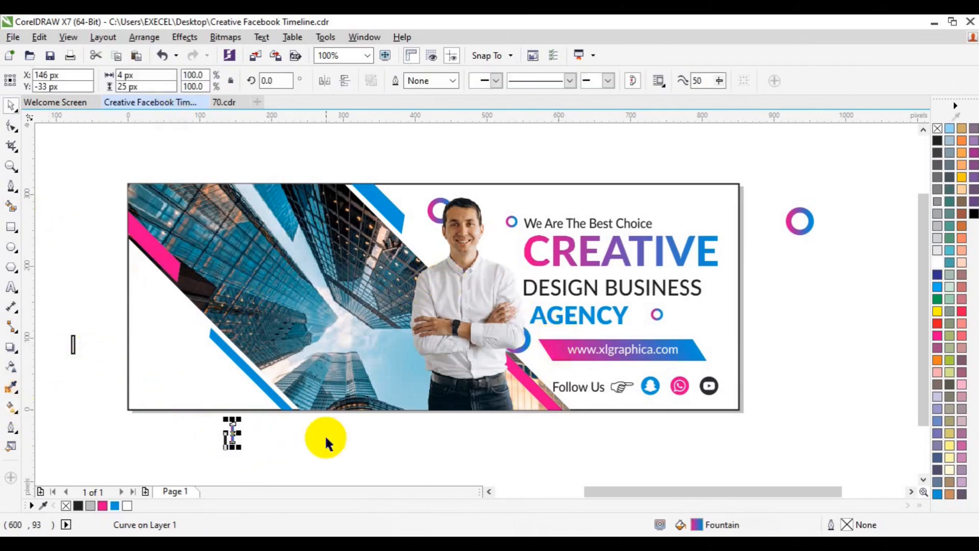
Redirect the copied bar's pink-to-blue gradient so it runs vertically from pink above to blue below.
{"action": "left_click", "coordinate": [13, 407]}
{"action": "left_click_drag", "start_coordinate": [230, 407], "coordinate": [231, 451]}
{"action": "key", "text": "space"}
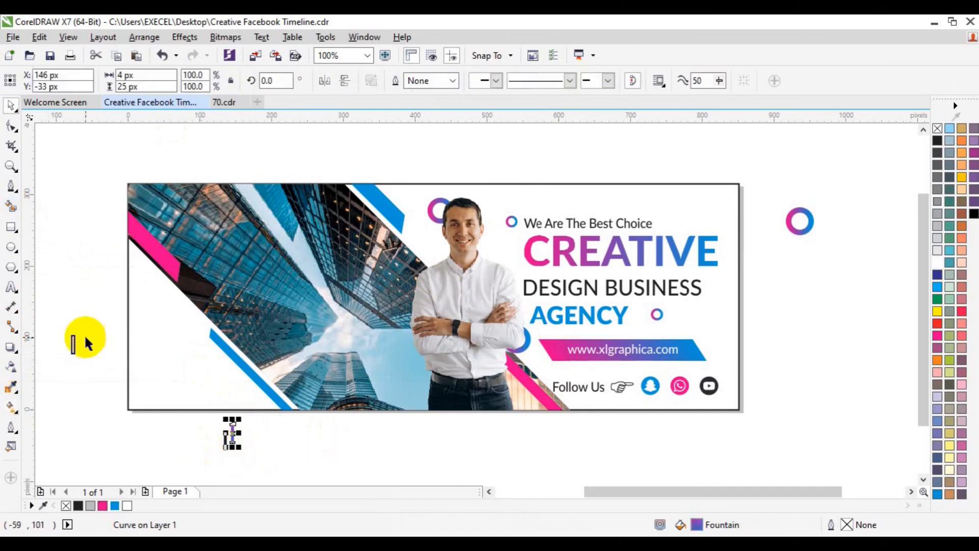
{"action": "left_click", "coordinate": [11, 407]}
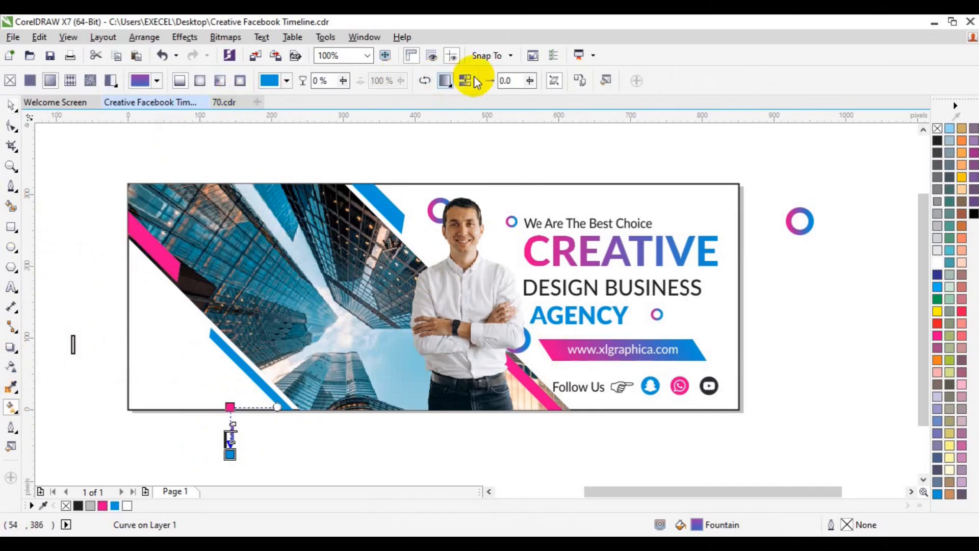
{"action": "left_click", "coordinate": [224, 438]}
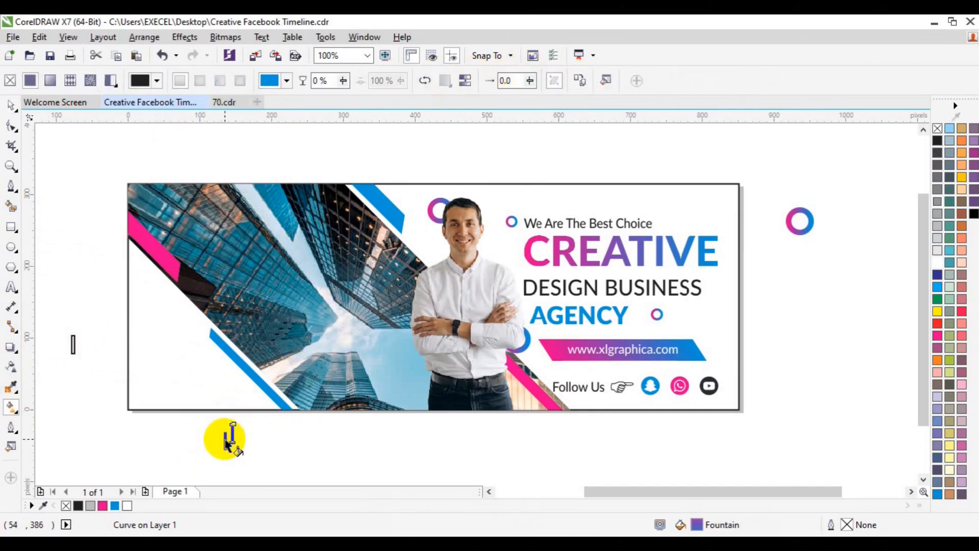
{"action": "key", "text": "space"}
{"action": "key", "text": "ctrl+z"}
{"action": "left_click", "coordinate": [231, 443]}
{"action": "left_click", "coordinate": [270, 443]}
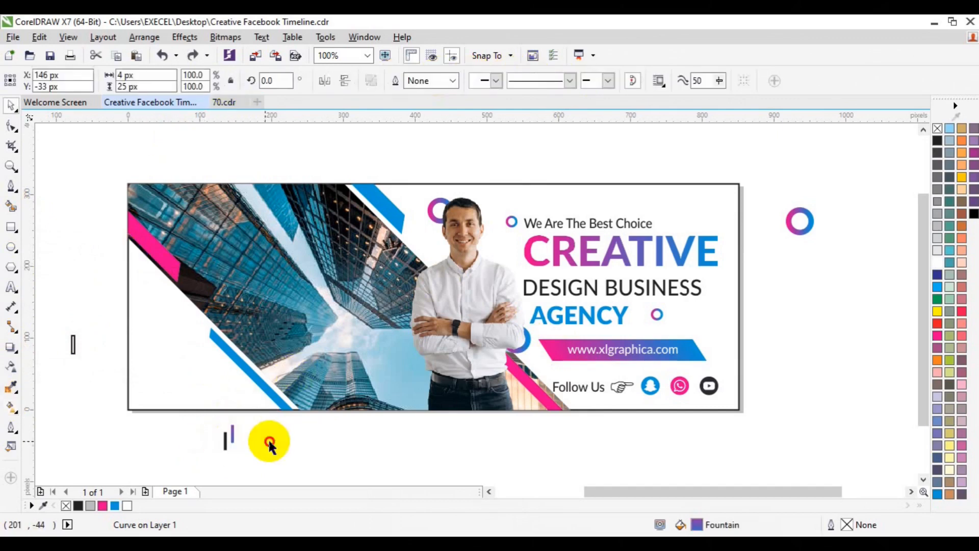
Copy the gradient fill of the neighbouring bar onto the remaining black bar below the cover.
{"action": "left_click", "coordinate": [224, 442]}
{"action": "left_click", "coordinate": [11, 408]}
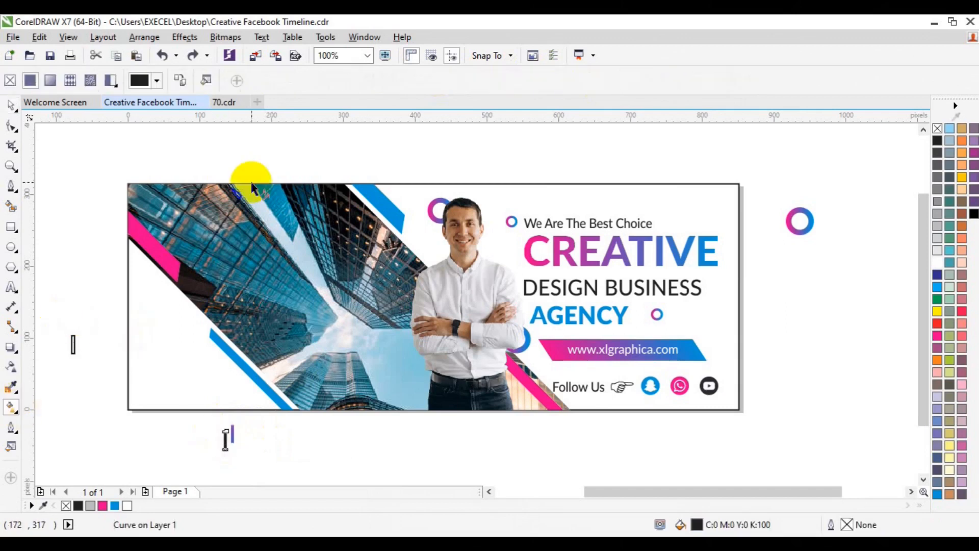
{"action": "left_click", "coordinate": [232, 430]}
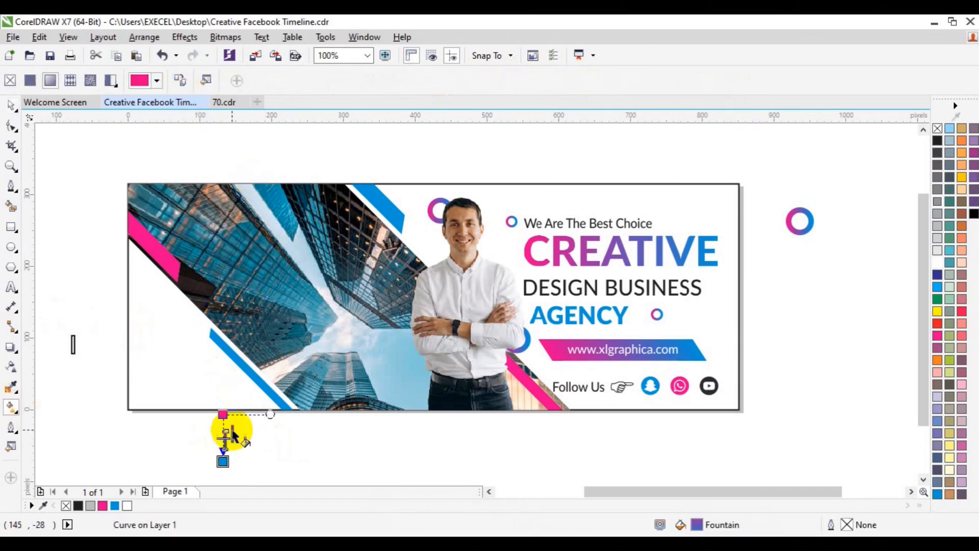
{"action": "key", "text": "space"}
Select both gradient bars and align them level, side by side.
{"action": "left_click", "coordinate": [239, 429]}
{"action": "left_click", "coordinate": [232, 442]}
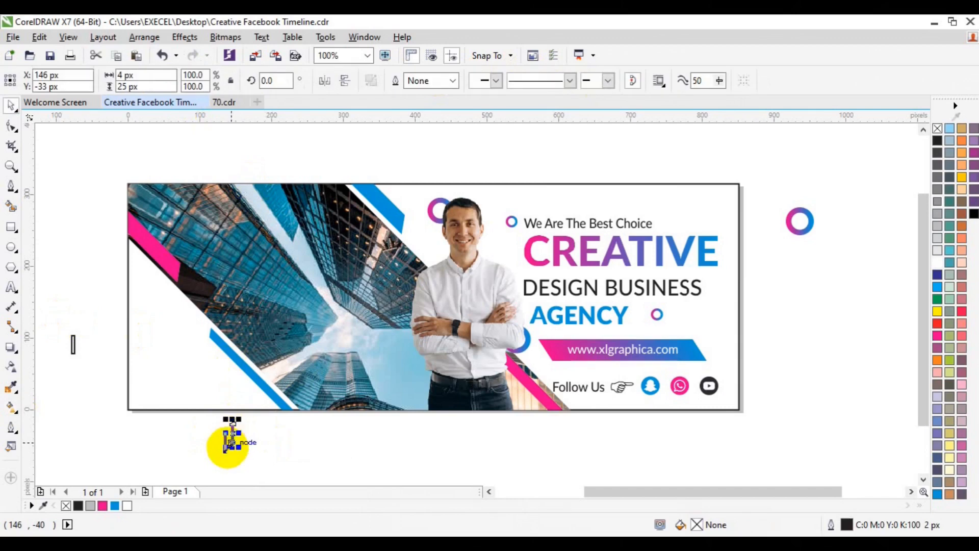
{"action": "left_click", "coordinate": [226, 438], "text": "shift"}
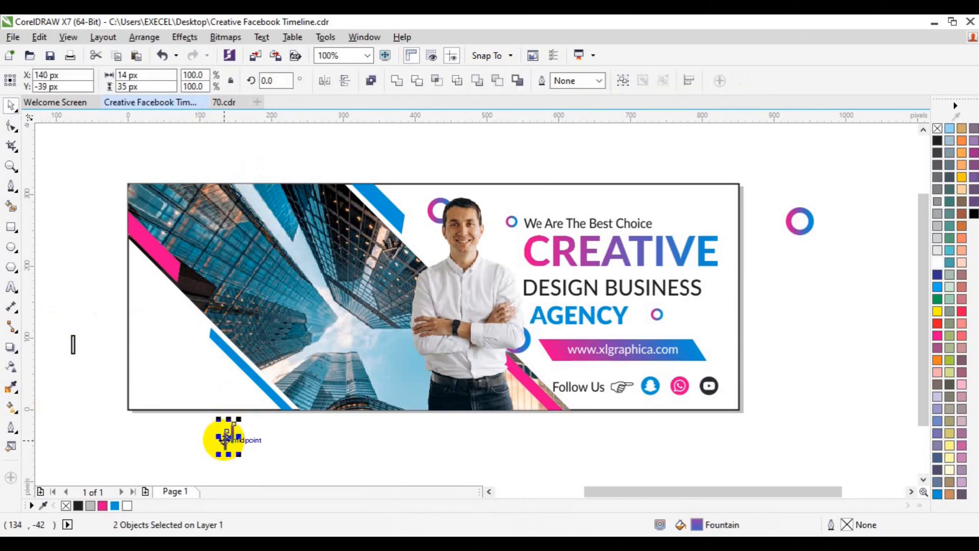
{"action": "left_click", "coordinate": [196, 445]}
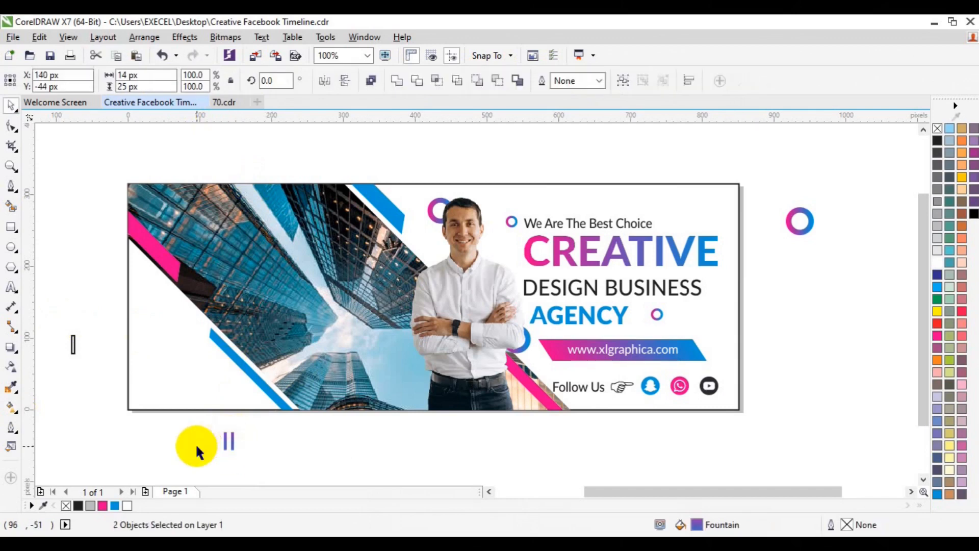
Rotate the second gradient bar by 90 degrees so that it lies horizontally.
{"action": "left_click", "coordinate": [232, 443]}
{"action": "left_click", "coordinate": [231, 444]}
{"action": "left_click_drag", "start_coordinate": [267, 81], "coordinate": [260, 83]}
{"action": "type", "text": "90"}
{"action": "key", "text": "Return"}
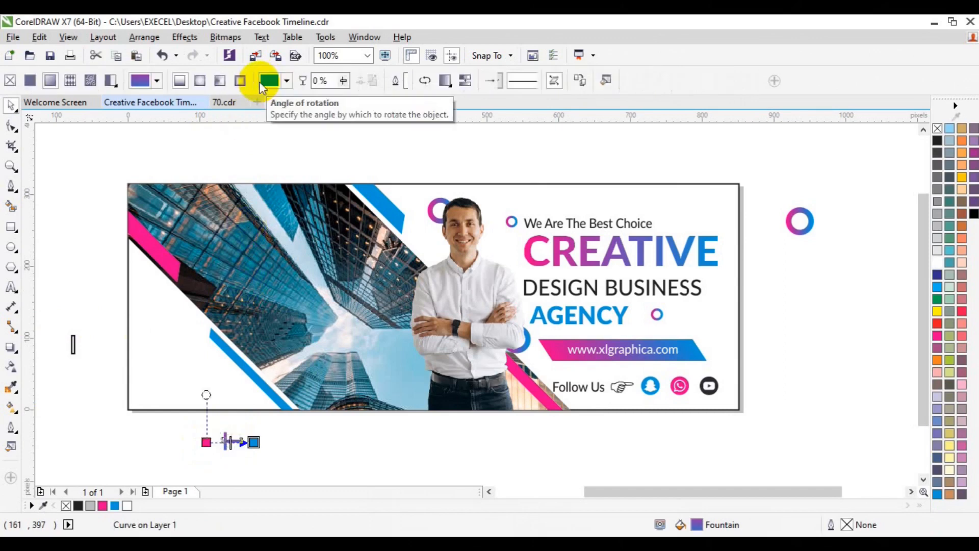
Centre the two bars across each other as a plus sign and place a copy about 16 px wide after DESIGN BUSINESS.
{"action": "left_click", "coordinate": [223, 447], "text": "shift"}
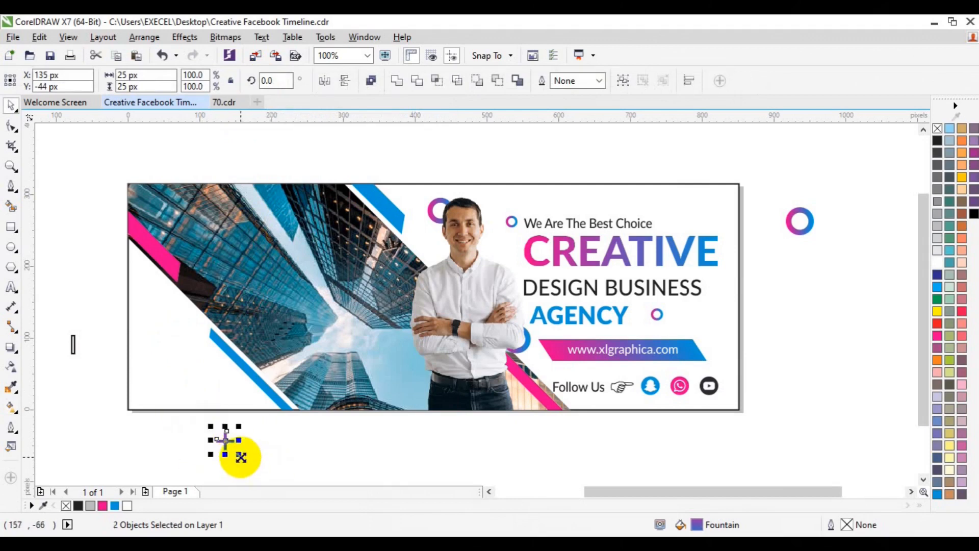
{"action": "left_click_drag", "start_coordinate": [240, 456], "coordinate": [713, 288]}
{"action": "left_click", "coordinate": [763, 300]}
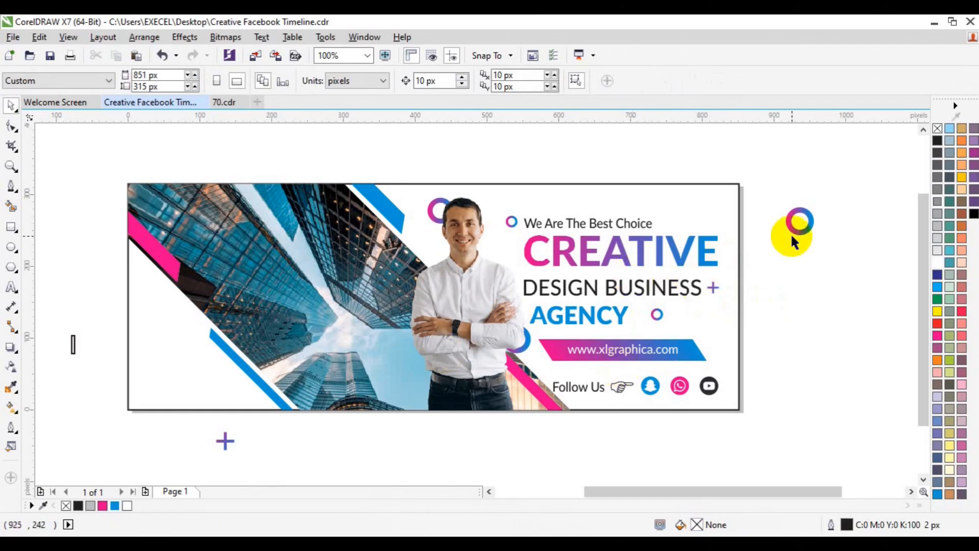
Draw a three-sided polygon about 31 by 27 px in the cover's upper right area, above CREATIVE.
{"action": "left_click", "coordinate": [11, 266]}
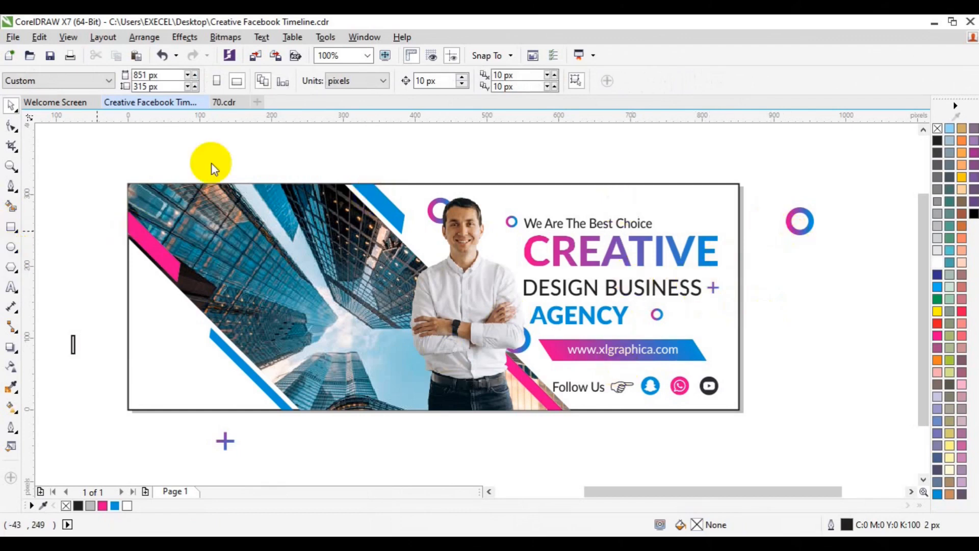
{"action": "double_click", "coordinate": [392, 80]}
{"action": "type", "text": "3"}
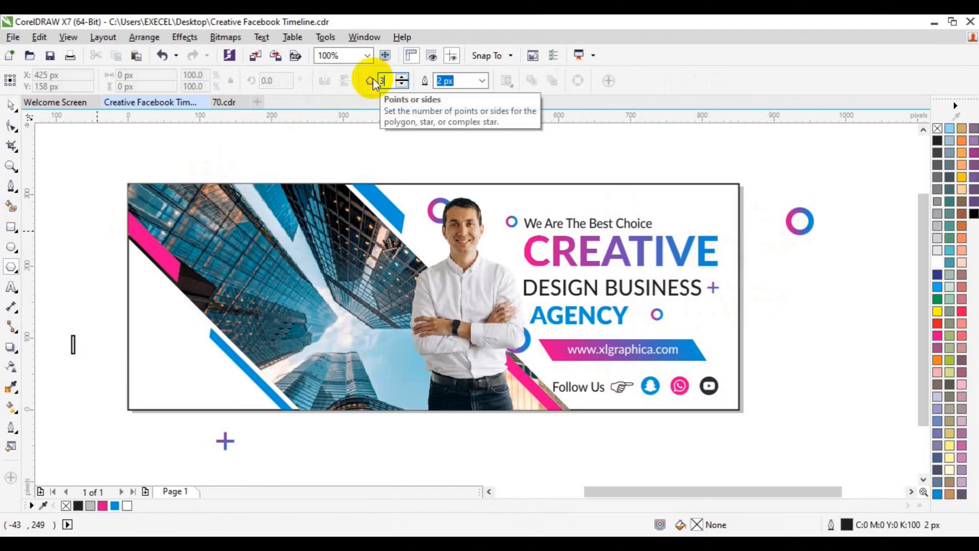
{"action": "left_click_drag", "start_coordinate": [680, 218], "coordinate": [676, 220]}
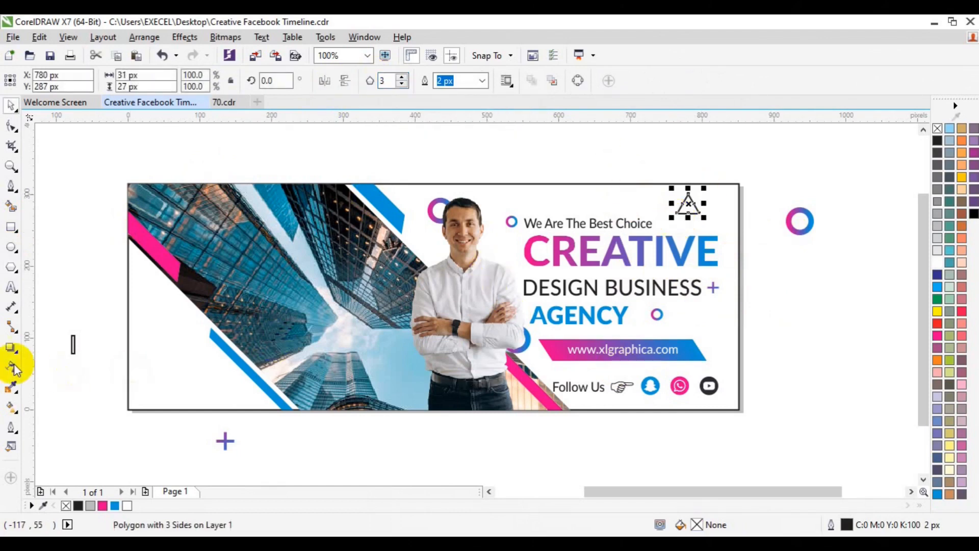
Fill the triangle with the website box's pink-to-blue gradient, remove its outline and run the gradient diagonally.
{"action": "left_click", "coordinate": [11, 408]}
{"action": "left_click", "coordinate": [139, 81]}
{"action": "left_click", "coordinate": [553, 347]}
{"action": "key", "text": "space"}
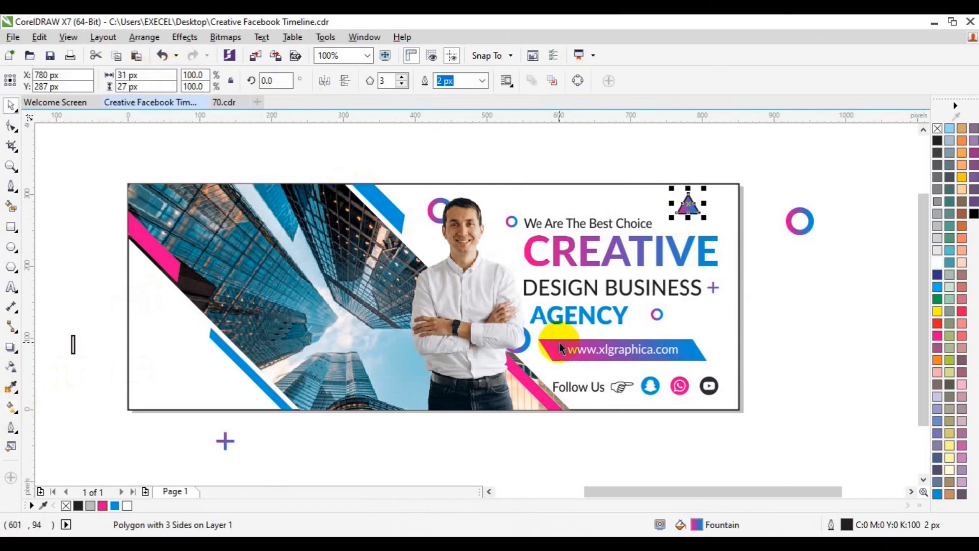
{"action": "right_click", "coordinate": [937, 129]}
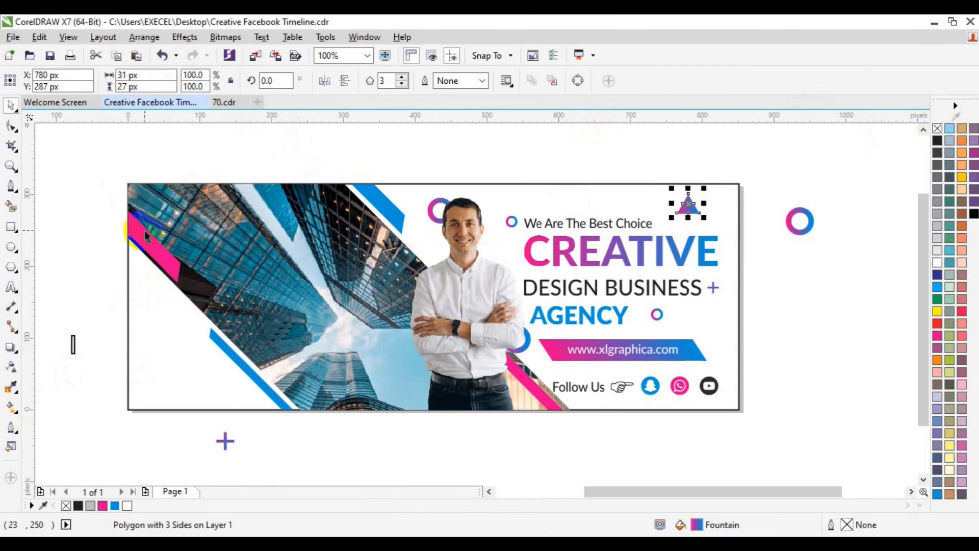
{"action": "left_click", "coordinate": [11, 408]}
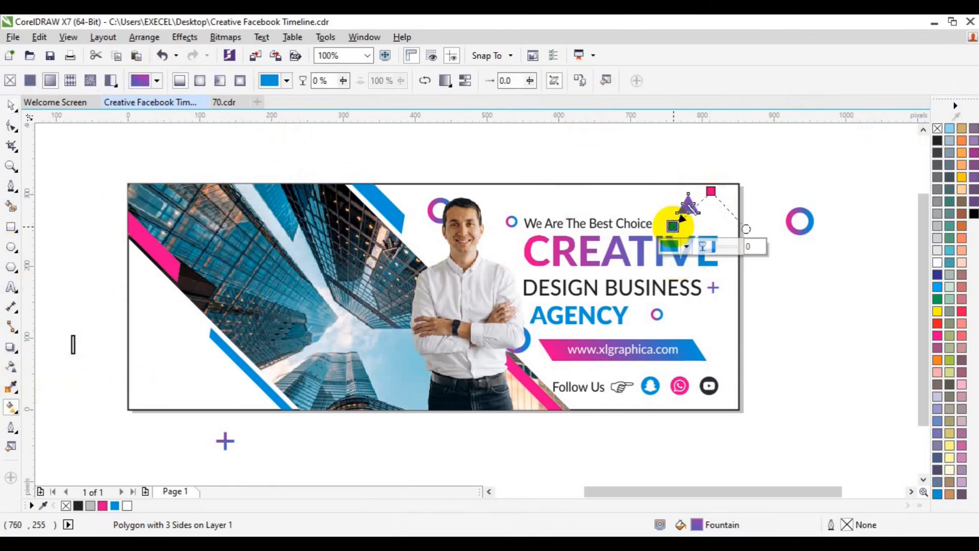
{"action": "key", "text": "space"}
Tilt the gradient triangle above the end of CREATIVE and save the document.
{"action": "left_click", "coordinate": [688, 204]}
{"action": "left_click_drag", "start_coordinate": [708, 191], "coordinate": [686, 213]}
{"action": "key", "text": "space"}
{"action": "key", "text": "space"}
{"action": "left_click", "coordinate": [791, 263]}
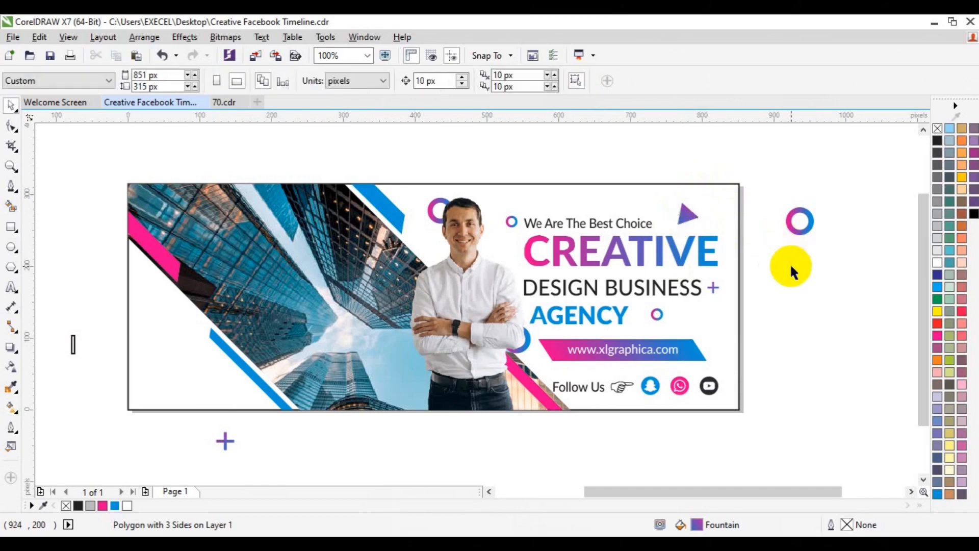
{"action": "key", "text": "ctrl+s"}
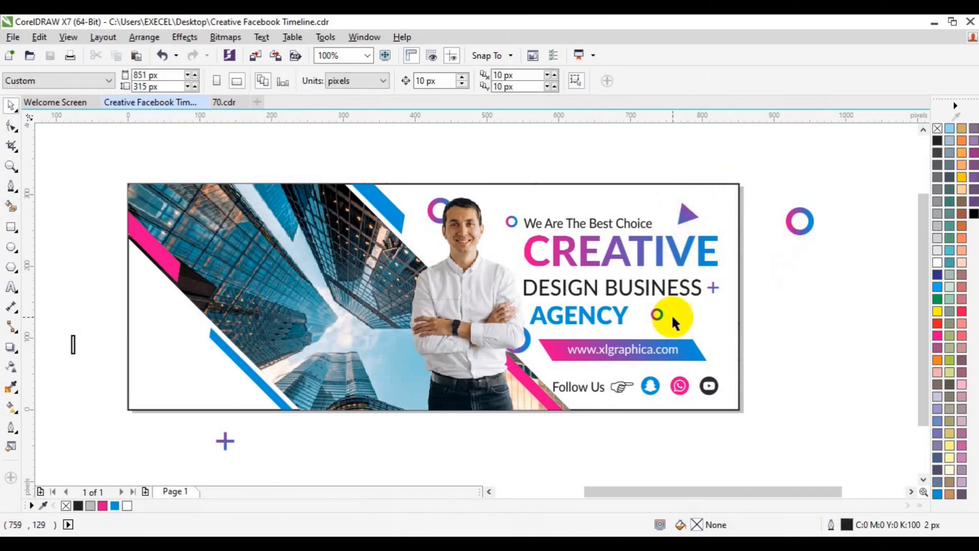
{"action": "left_click", "coordinate": [714, 288]}
{"action": "left_click_drag", "start_coordinate": [714, 288], "coordinate": [778, 290]}
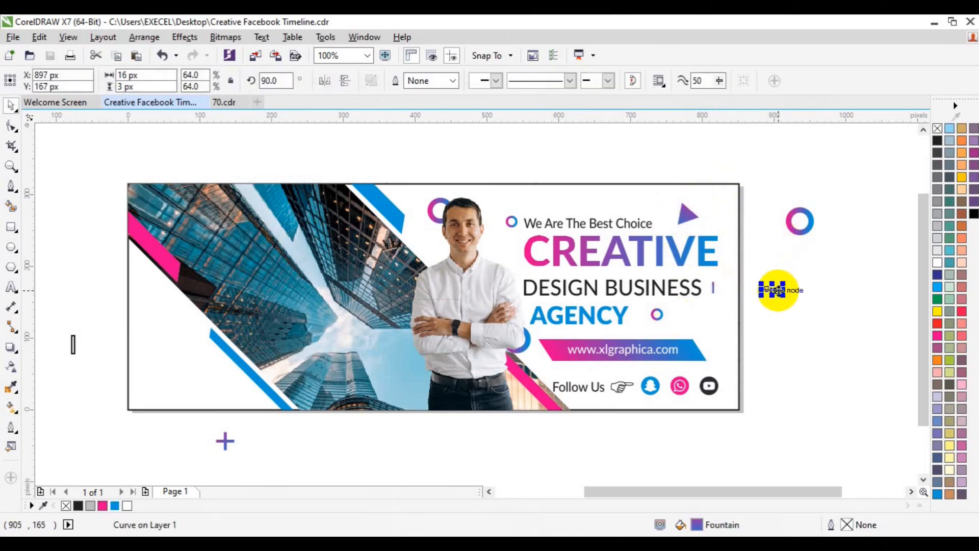
{"action": "key", "text": "ctrl+z"}
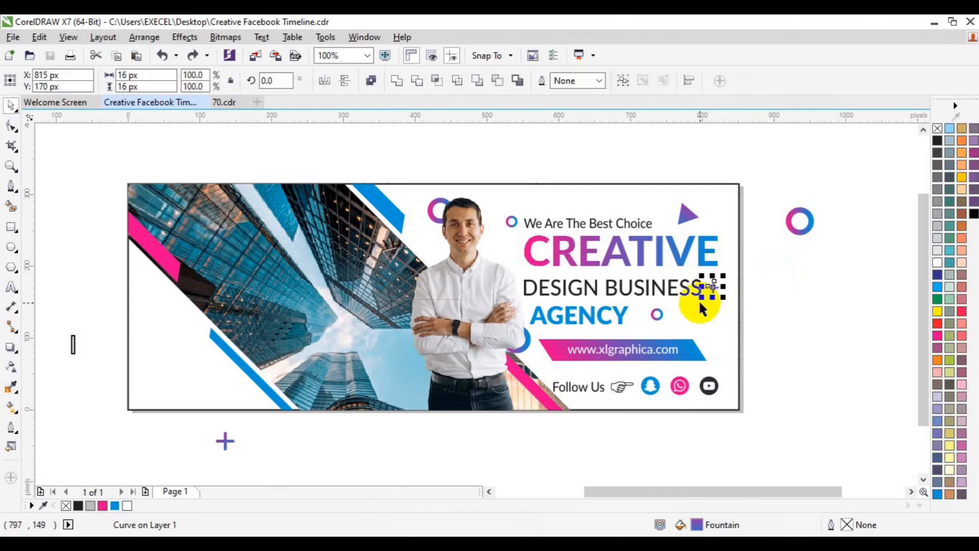
Group the two bars of the plus sign after DESIGN BUSINESS and place a copy in front of CREATIVE.
{"action": "key", "text": "ctrl+g"}
{"action": "left_click_drag", "start_coordinate": [714, 287], "coordinate": [509, 250]}
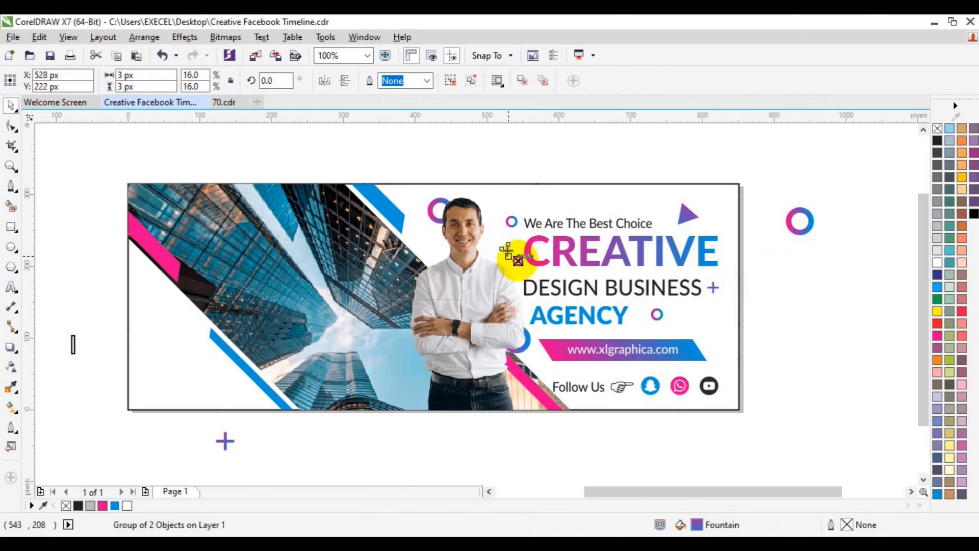
{"action": "left_click", "coordinate": [817, 271]}
{"action": "left_click", "coordinate": [507, 250]}
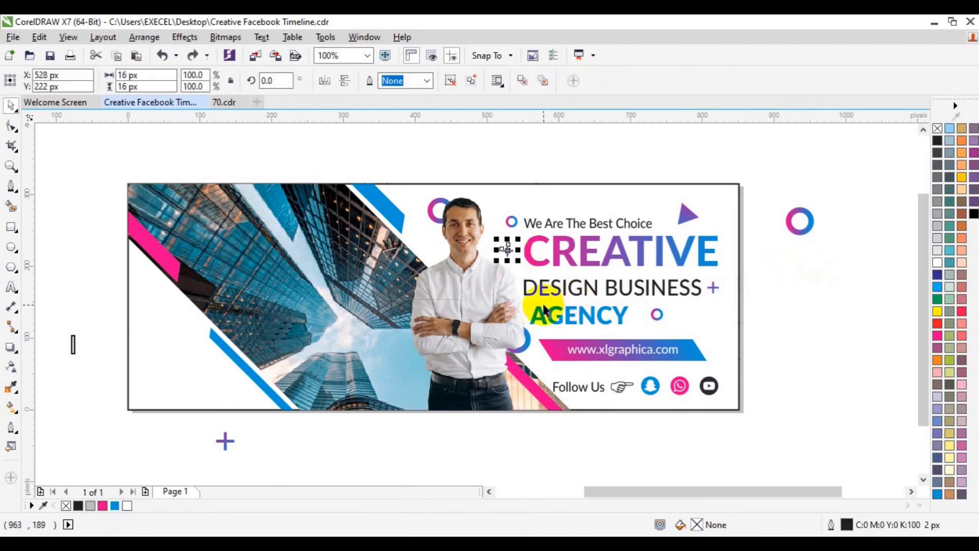
Scale the plus sign in front of CREATIVE down to about 8 px and duplicate it.
{"action": "left_click", "coordinate": [10, 166]}
{"action": "left_click", "coordinate": [507, 249]}
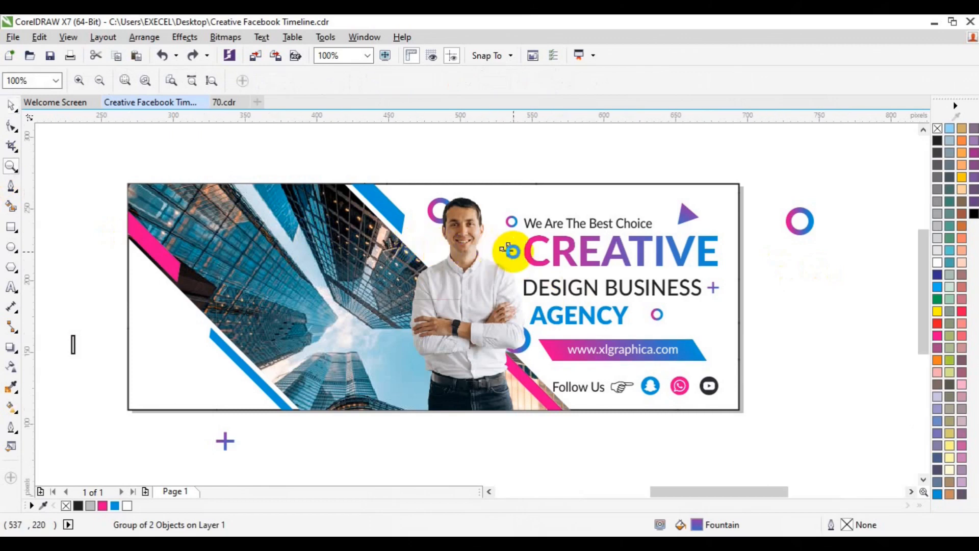
{"action": "key", "text": "space"}
{"action": "mouse_move", "coordinate": [519, 267]}
{"action": "left_mouse_down"}
{"action": "mouse_move", "coordinate": [510, 256]}
{"action": "mouse_move", "coordinate": [516, 262]}
{"action": "left_mouse_up"}
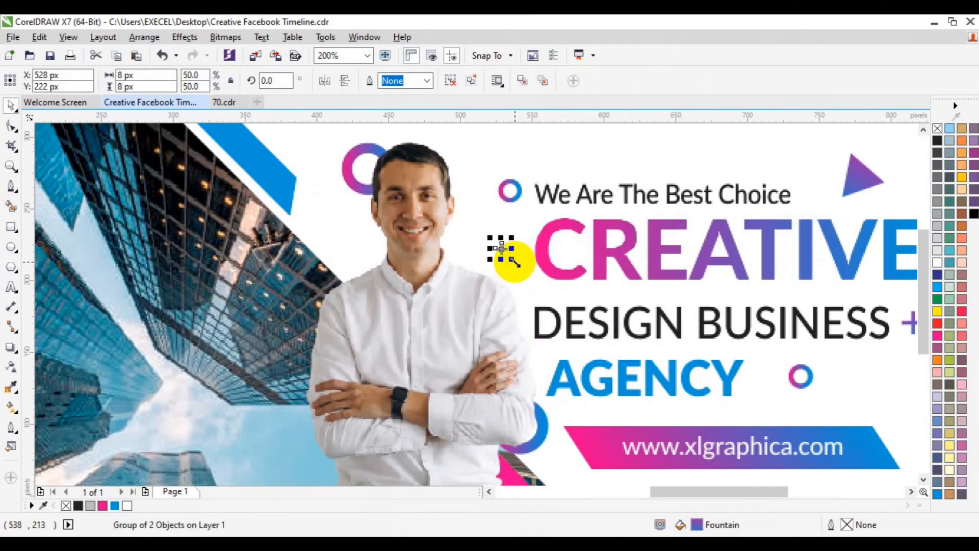
{"action": "key", "text": "ctrl+d"}
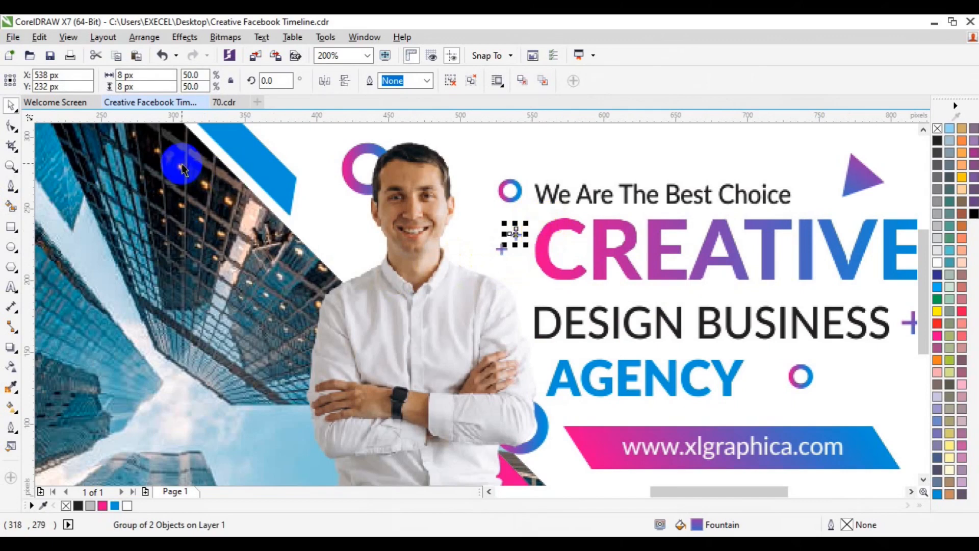
Move the duplicated small plus sign below the end of DESIGN BUSINESS, beside the small ring.
{"action": "left_click", "coordinate": [10, 166]}
{"action": "left_click", "coordinate": [101, 79]}
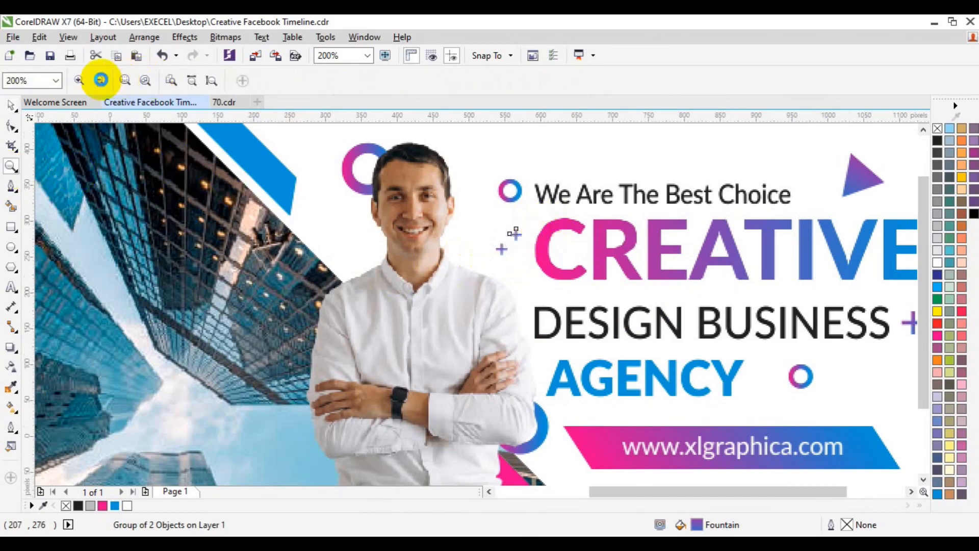
{"action": "key", "text": "space"}
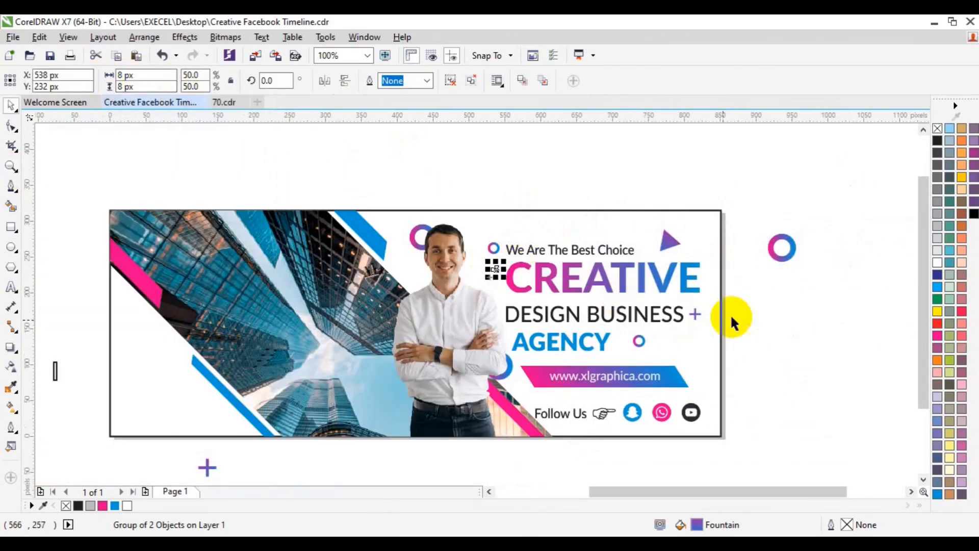
{"action": "left_click_drag", "start_coordinate": [493, 268], "coordinate": [671, 333]}
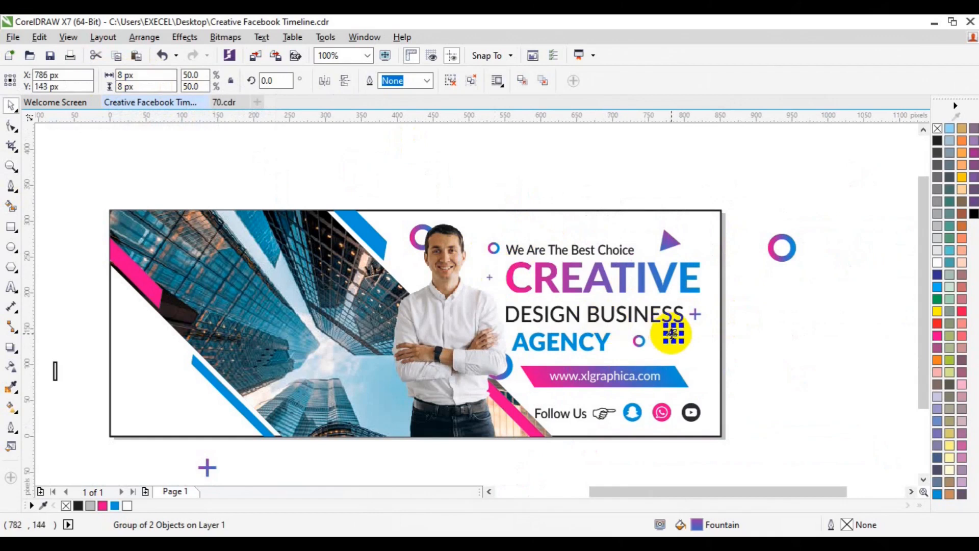
Delete the larger plus sign after DESIGN BUSINESS and add a second small plus diagonally beside the one below that text.
{"action": "left_click", "coordinate": [693, 314]}
{"action": "key", "text": "Delete"}
{"action": "left_click", "coordinate": [675, 332]}
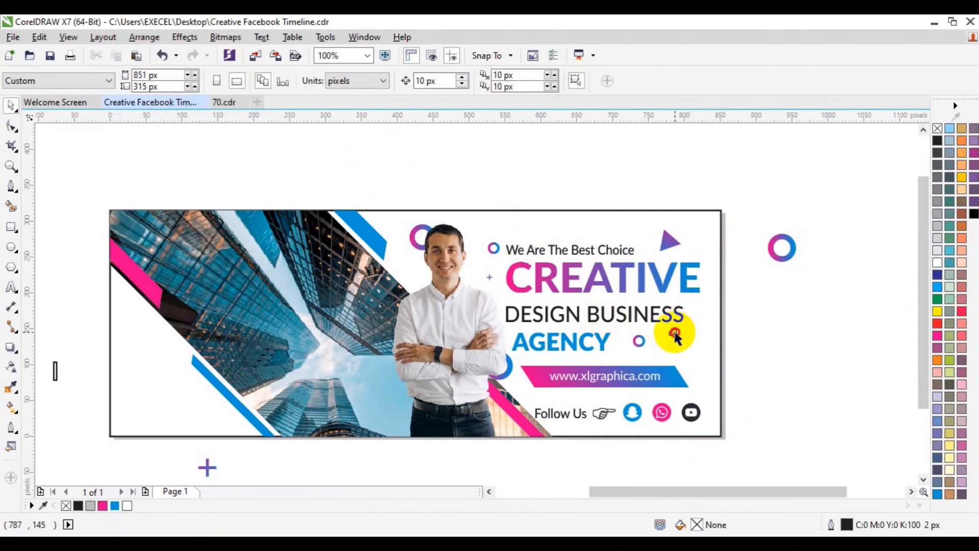
{"action": "left_click", "coordinate": [769, 325]}
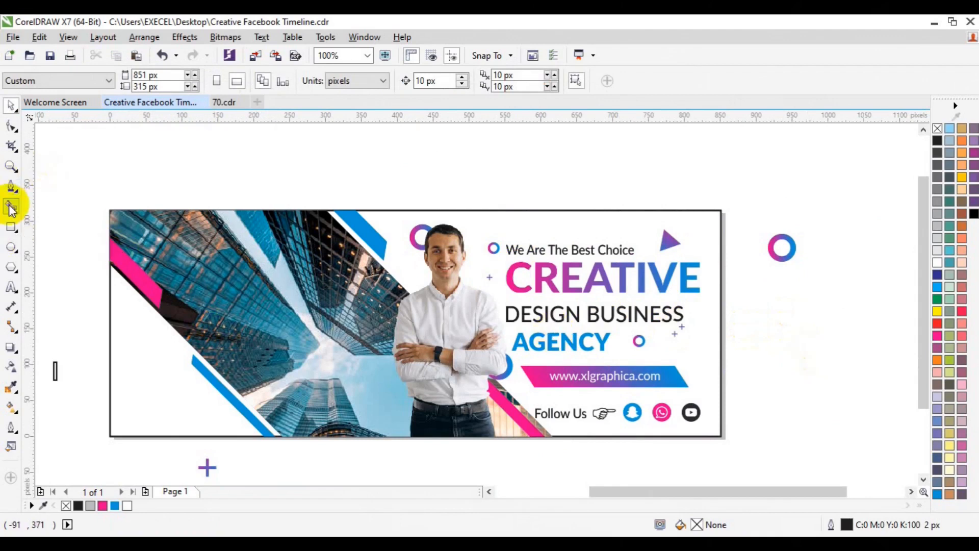
Draw a wavy line about 48 by 7 px with the Pen tool and place it as a tail behind the purple triangle.
{"action": "left_click", "coordinate": [11, 186]}
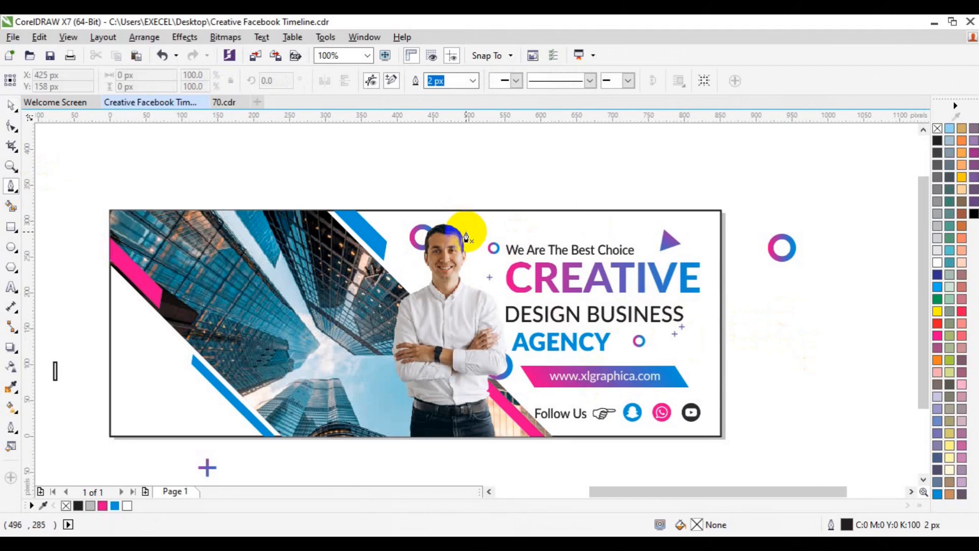
{"action": "left_click_drag", "start_coordinate": [479, 232], "coordinate": [507, 227]}
{"action": "left_click", "coordinate": [500, 235]}
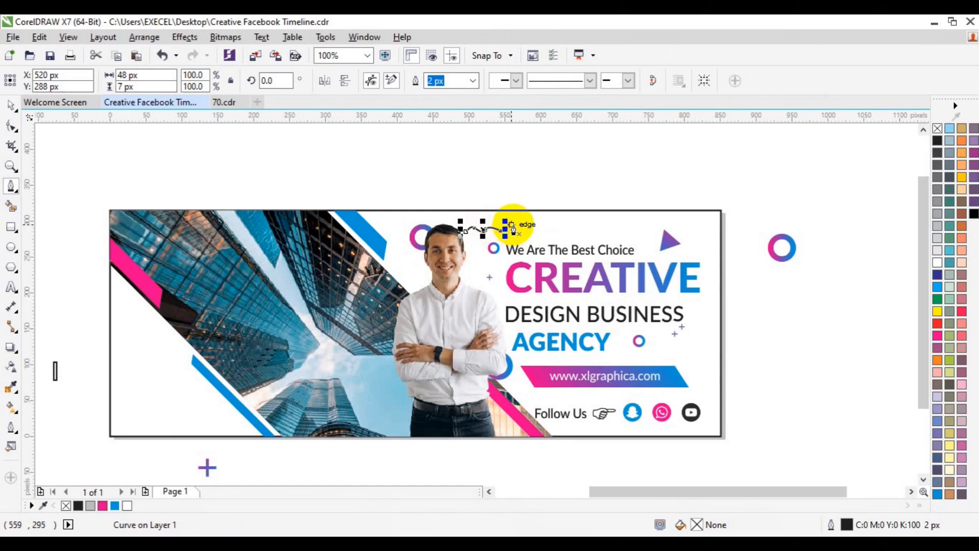
{"action": "key", "text": "space"}
{"action": "left_click_drag", "start_coordinate": [485, 229], "coordinate": [646, 238]}
Set the wavy line's outline to 1 px wide and colour it sky blue.
{"action": "left_click", "coordinate": [452, 80]}
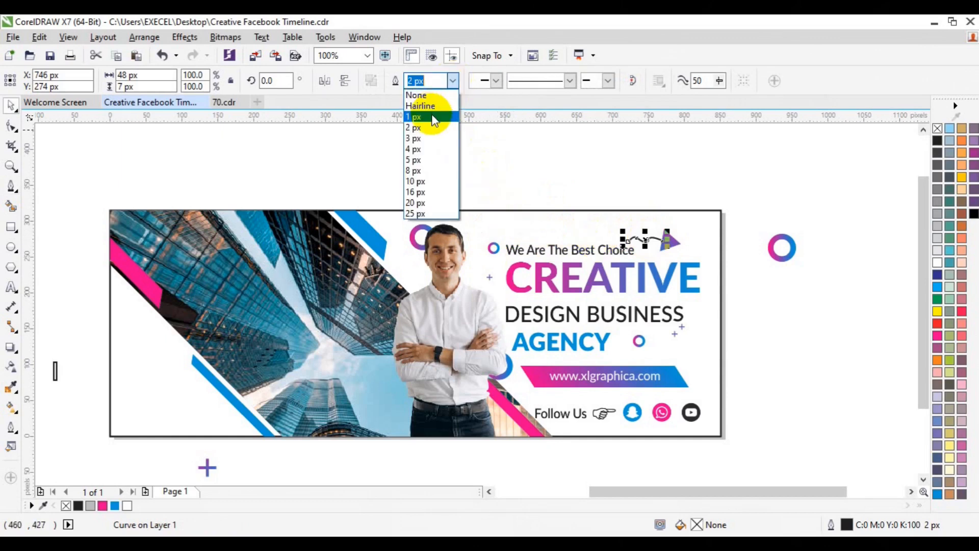
{"action": "left_click", "coordinate": [433, 118]}
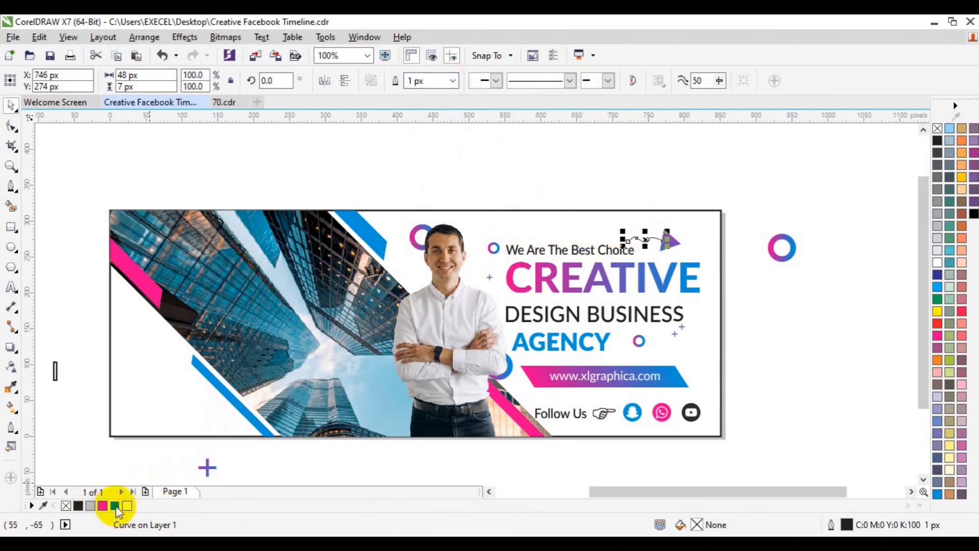
{"action": "right_click", "coordinate": [116, 508]}
{"action": "left_click", "coordinate": [793, 391]}
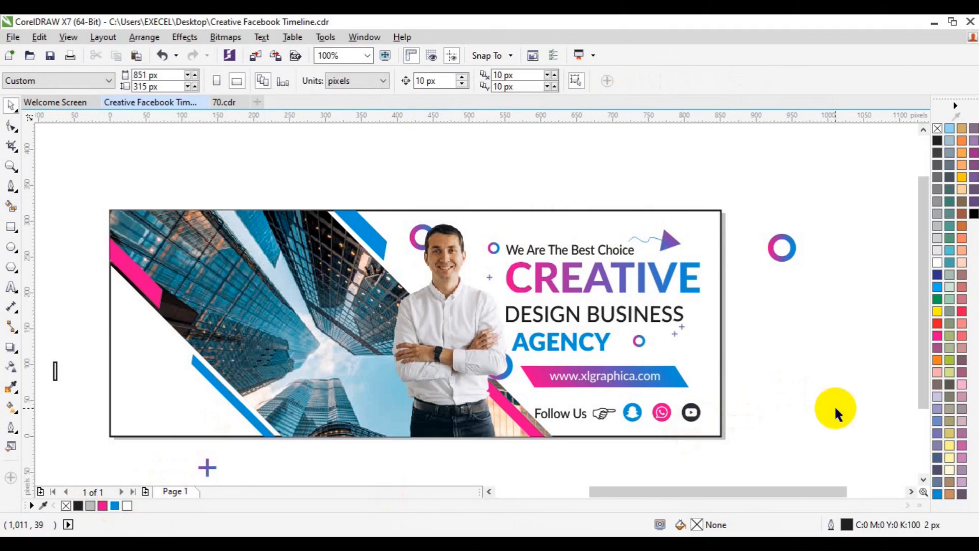
Delete the leftover gradient ring, both bars of the plus sign and the small rectangle outside the page.
{"action": "left_click", "coordinate": [785, 255]}
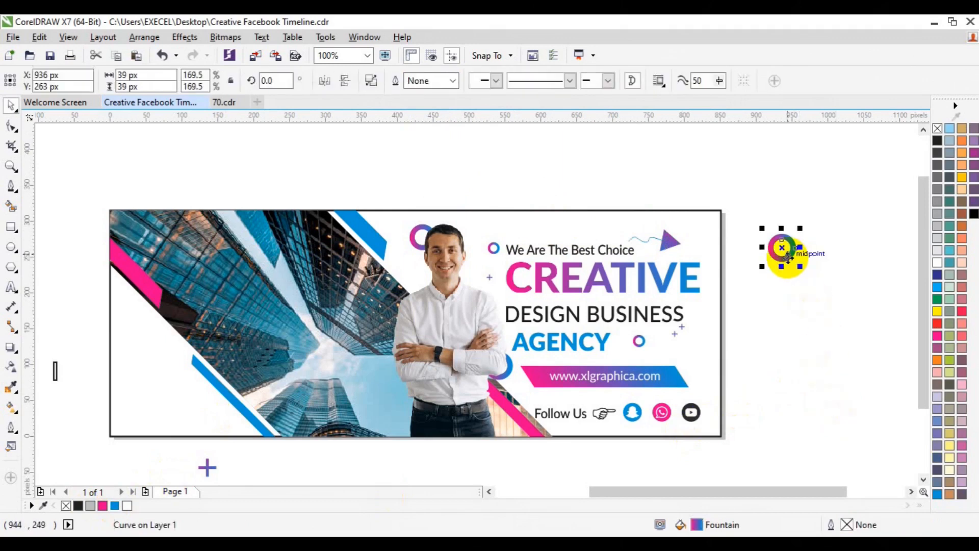
{"action": "key", "text": "Delete"}
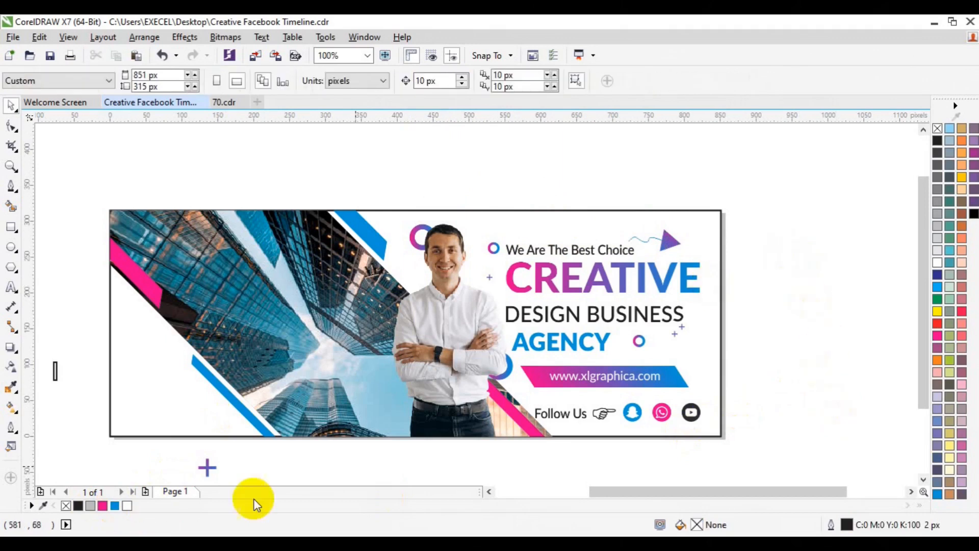
{"action": "left_click", "coordinate": [209, 468]}
{"action": "left_click", "coordinate": [454, 467]}
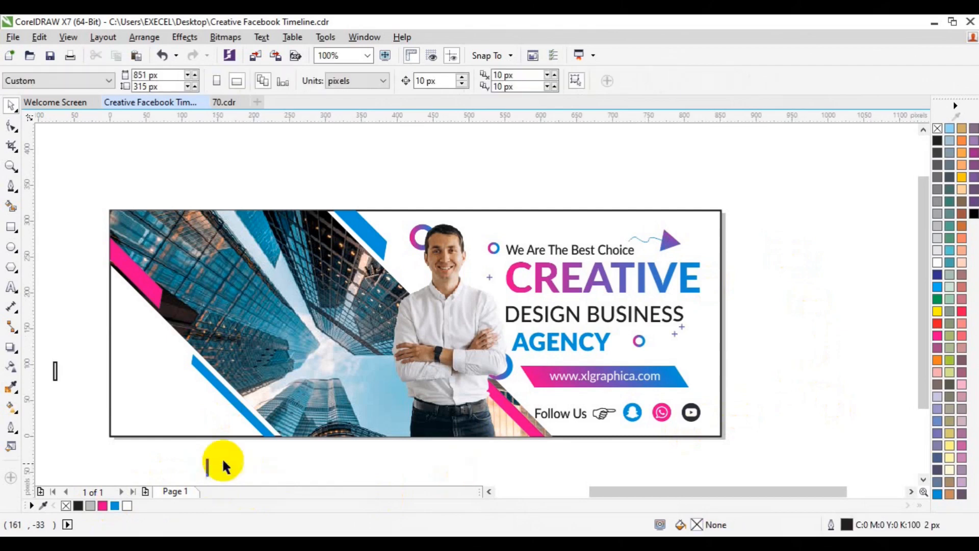
{"action": "left_click", "coordinate": [207, 473]}
{"action": "key", "text": "Delete"}
{"action": "left_click", "coordinate": [57, 374]}
{"action": "key", "text": "Delete"}
{"action": "left_click", "coordinate": [11, 168]}
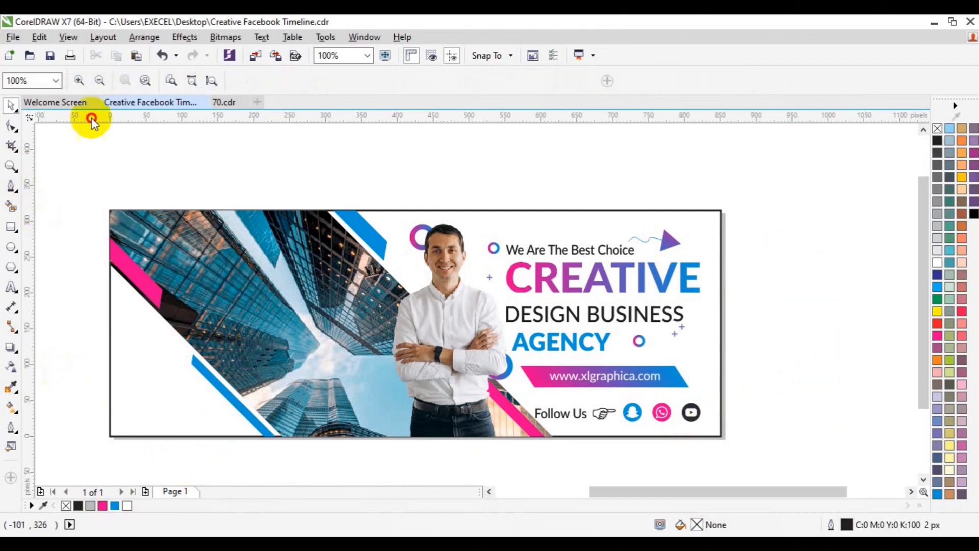
{"action": "left_click", "coordinate": [99, 81]}
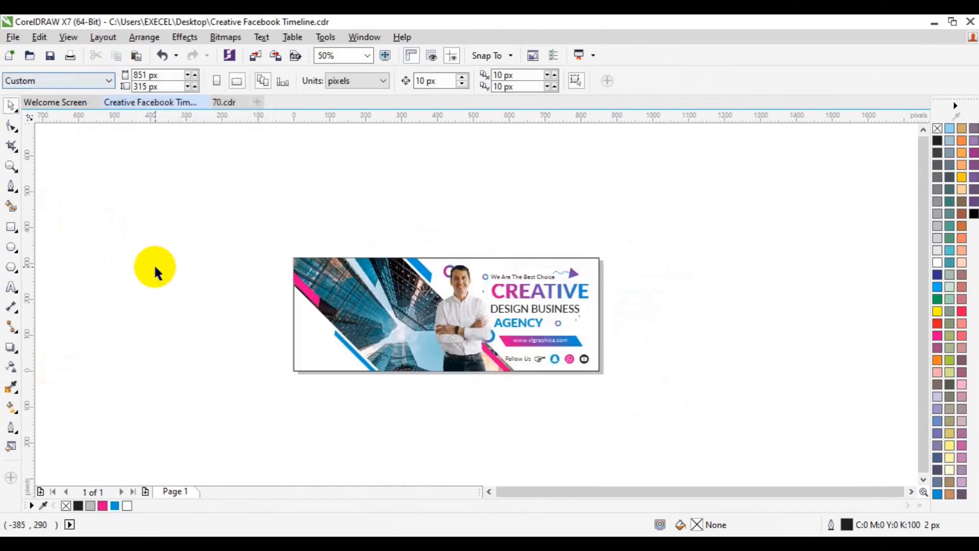
{"action": "left_click", "coordinate": [541, 339]}
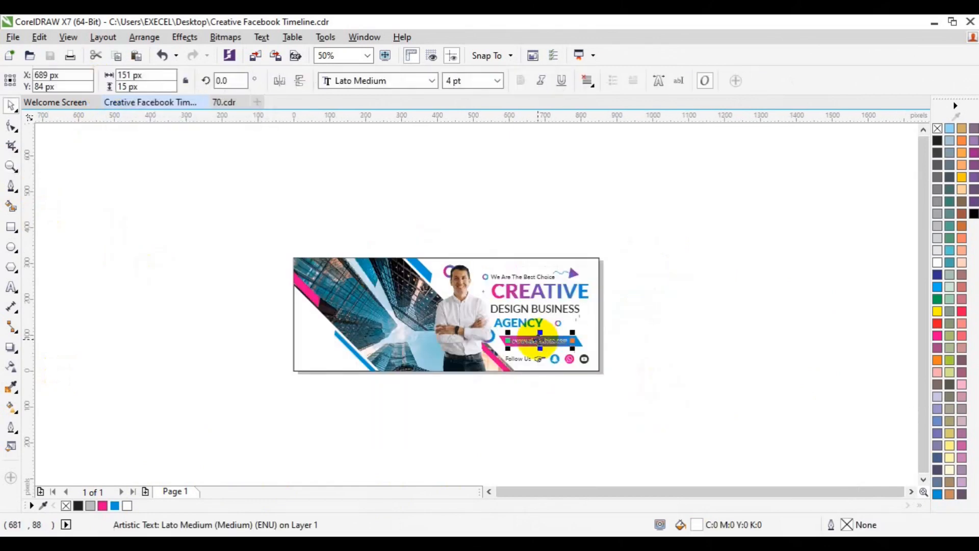
{"action": "left_click_drag", "start_coordinate": [543, 338], "coordinate": [313, 363]}
{"action": "left_click", "coordinate": [114, 506]}
{"action": "left_click_drag", "start_coordinate": [322, 360], "coordinate": [332, 364]}
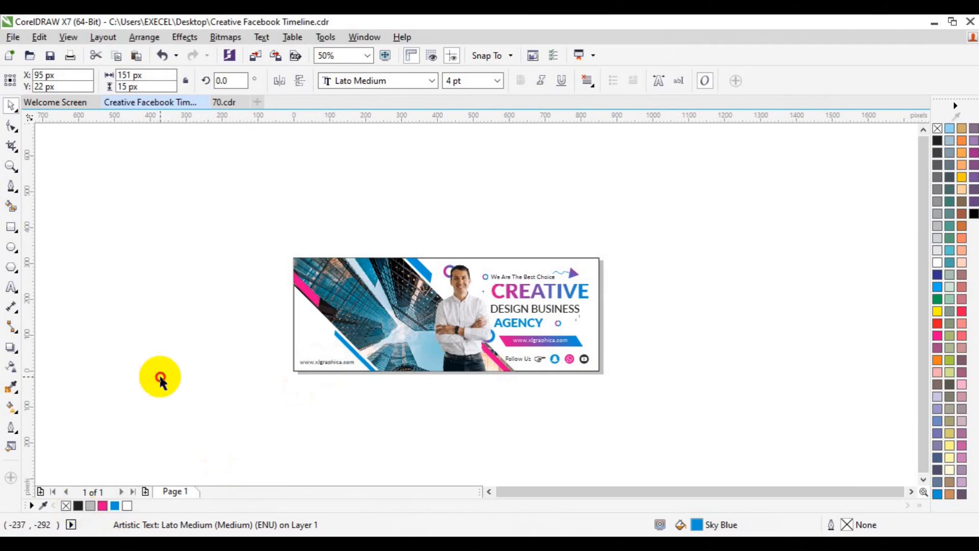
{"action": "left_click", "coordinate": [296, 424]}
Insert "Visit:" on its own line above the copied web address and fit the two lines into the lower-left corner.
{"action": "left_click", "coordinate": [11, 166]}
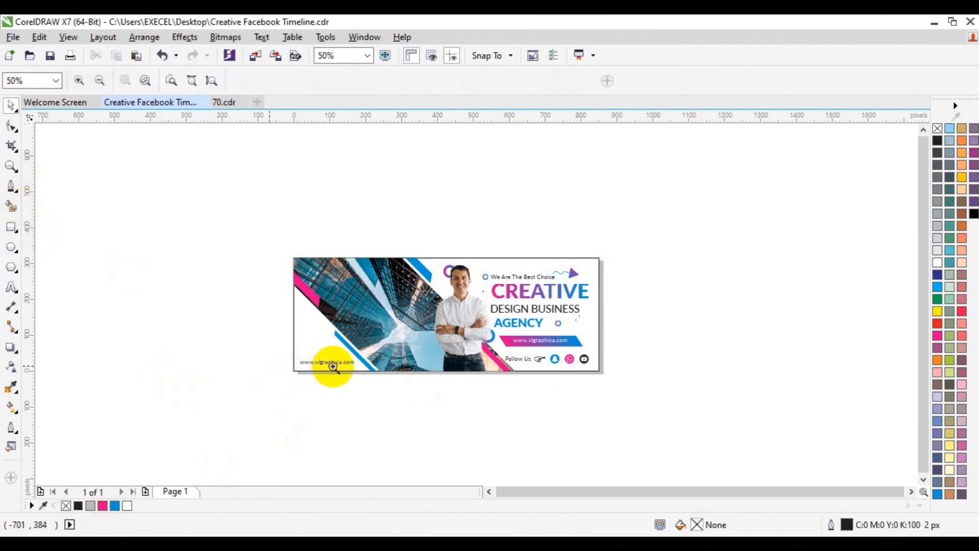
{"action": "left_click", "coordinate": [331, 366]}
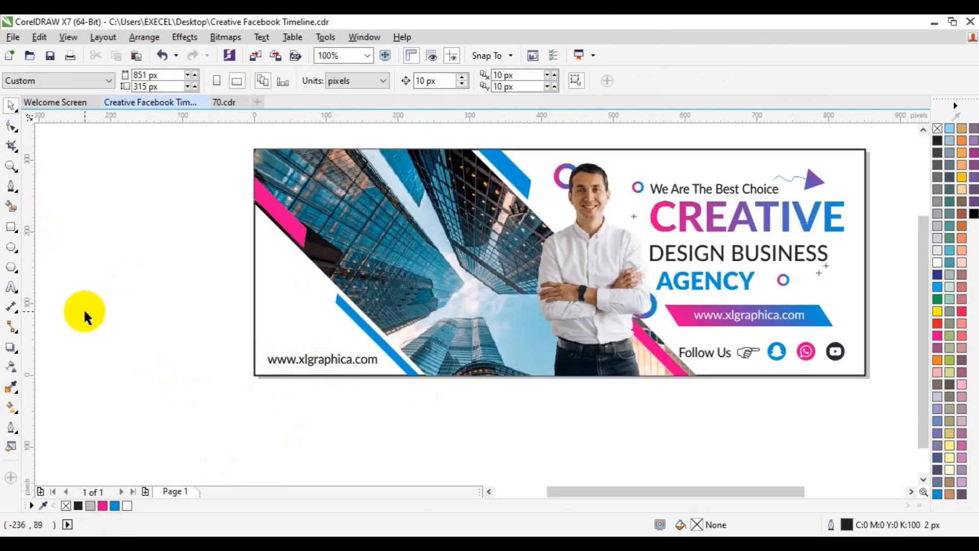
{"action": "left_click", "coordinate": [12, 287]}
{"action": "left_click", "coordinate": [268, 357]}
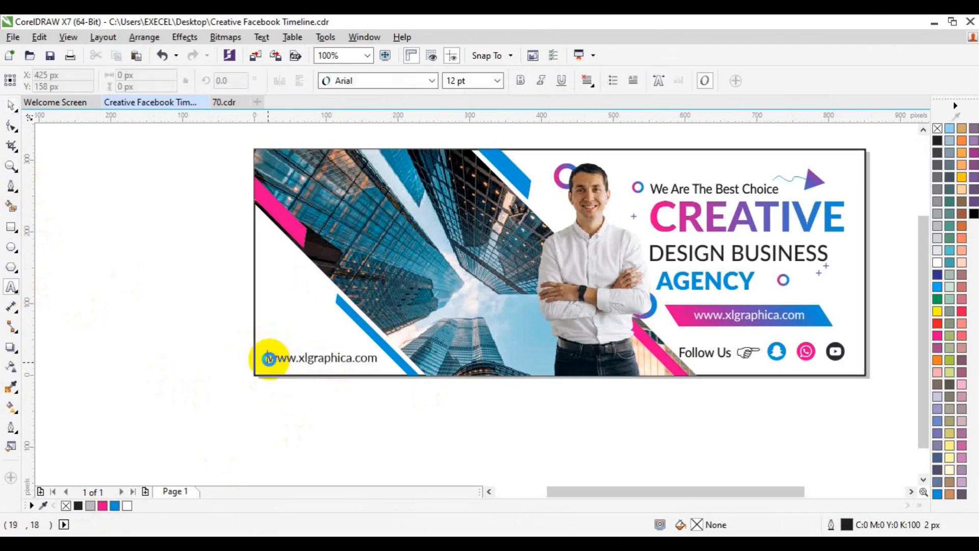
{"action": "type", "text": "Visit"}
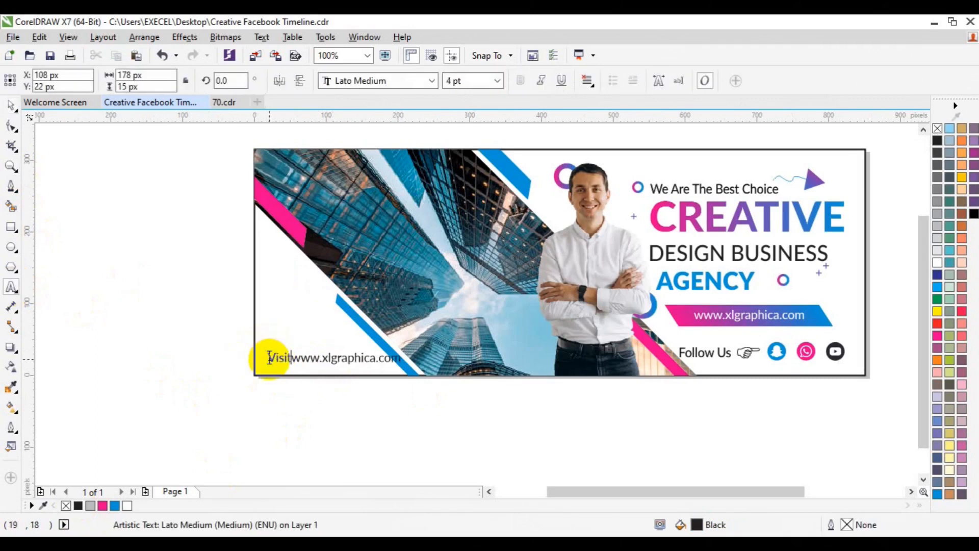
{"action": "type", "text": " :"}
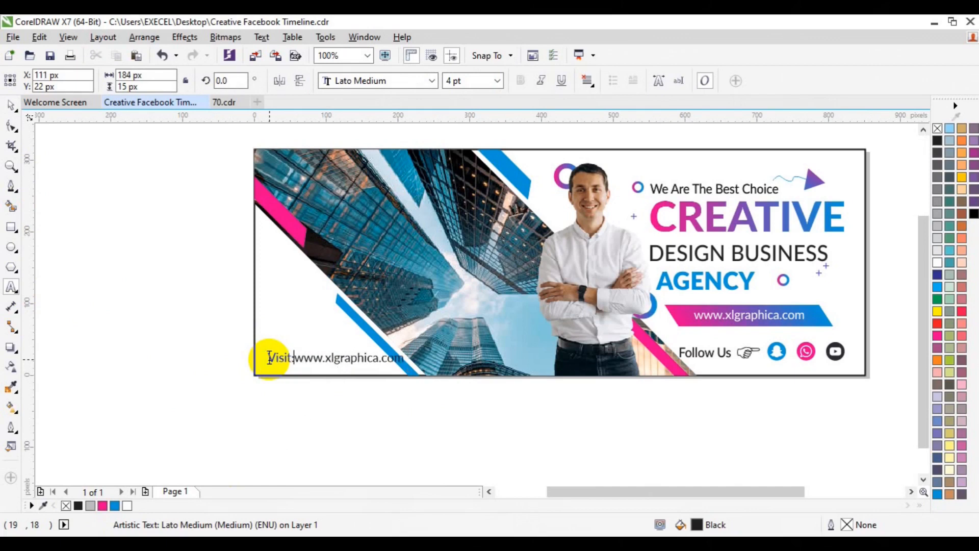
{"action": "key", "text": "Return"}
{"action": "left_click", "coordinate": [320, 353]}
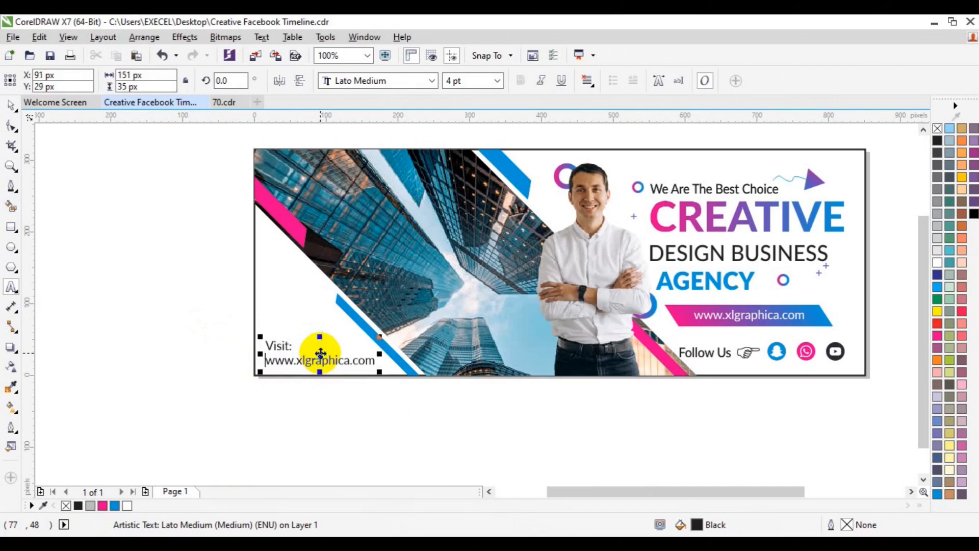
Fill the word "Visit:" above the web address with magenta.
{"action": "left_click", "coordinate": [271, 342]}
{"action": "left_click_drag", "start_coordinate": [265, 345], "coordinate": [300, 347]}
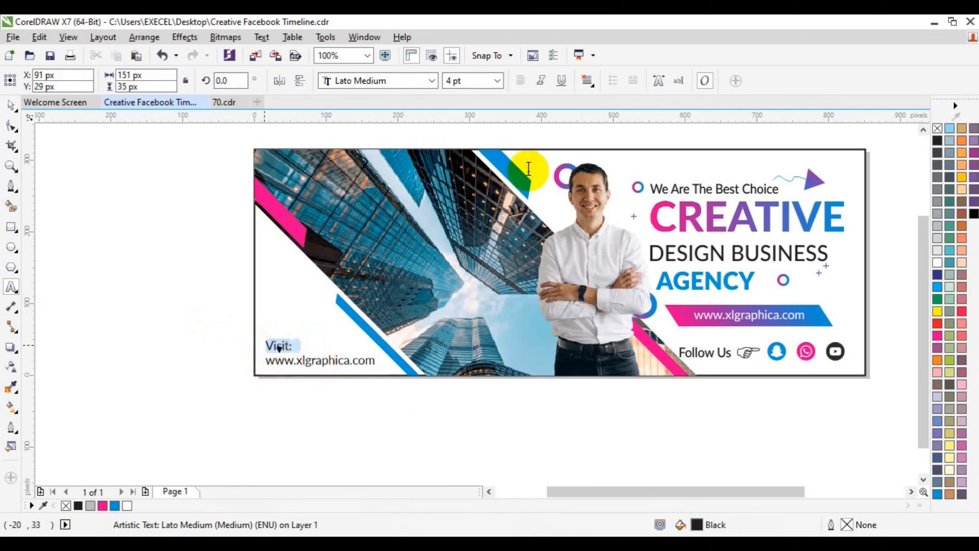
{"action": "left_click", "coordinate": [102, 506]}
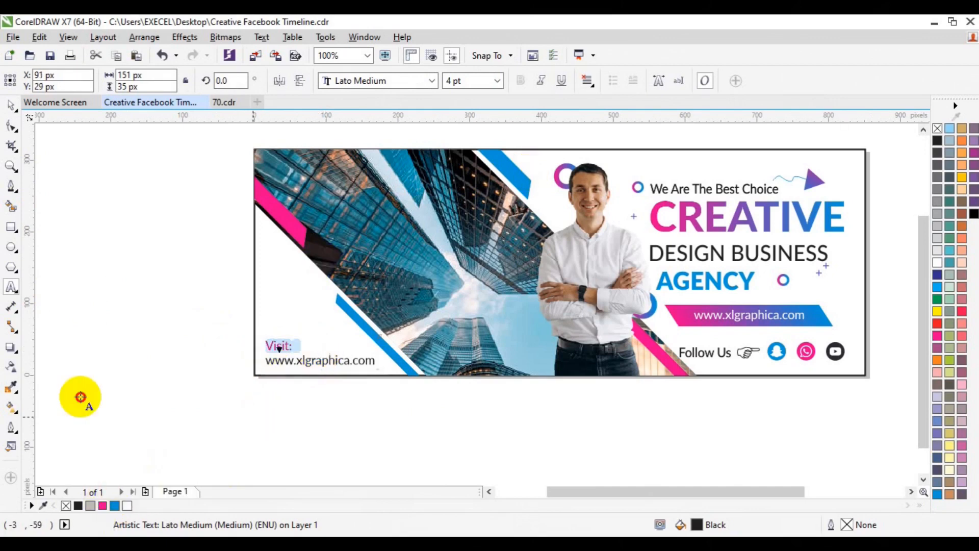
{"action": "left_click", "coordinate": [11, 105]}
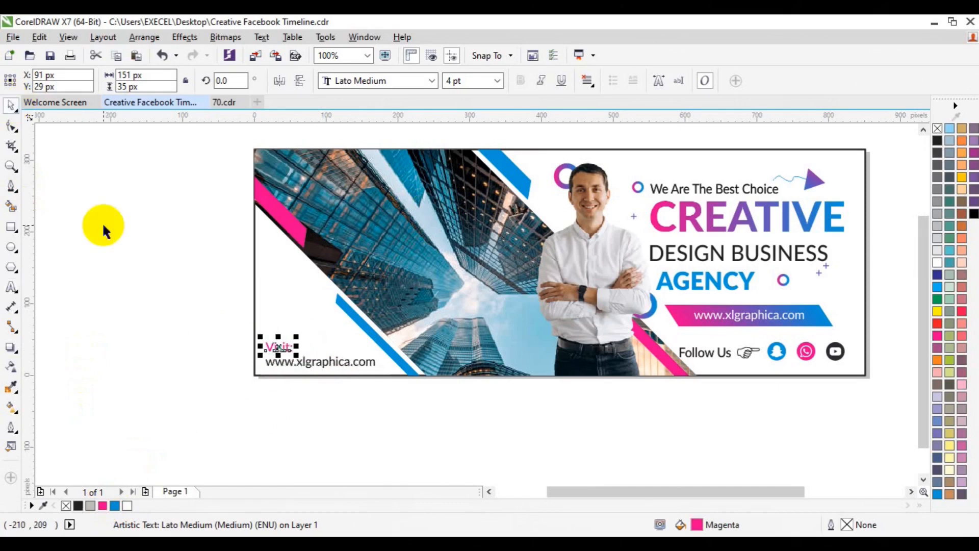
{"action": "left_click", "coordinate": [192, 321]}
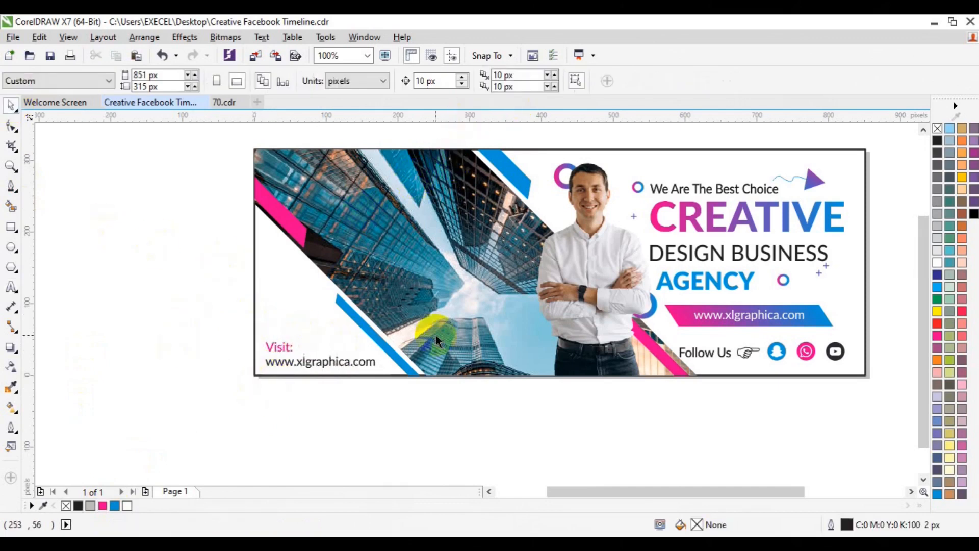